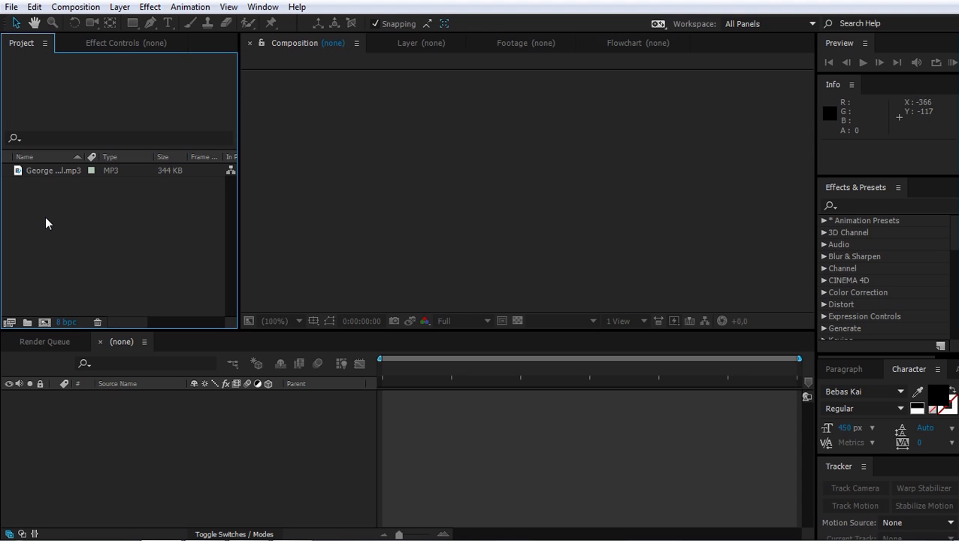
Create a 4-second 1920×1080 composition at 30 fps containing the imported MP3, and shift the audio layer 6 frames later
left_click(44, 322)
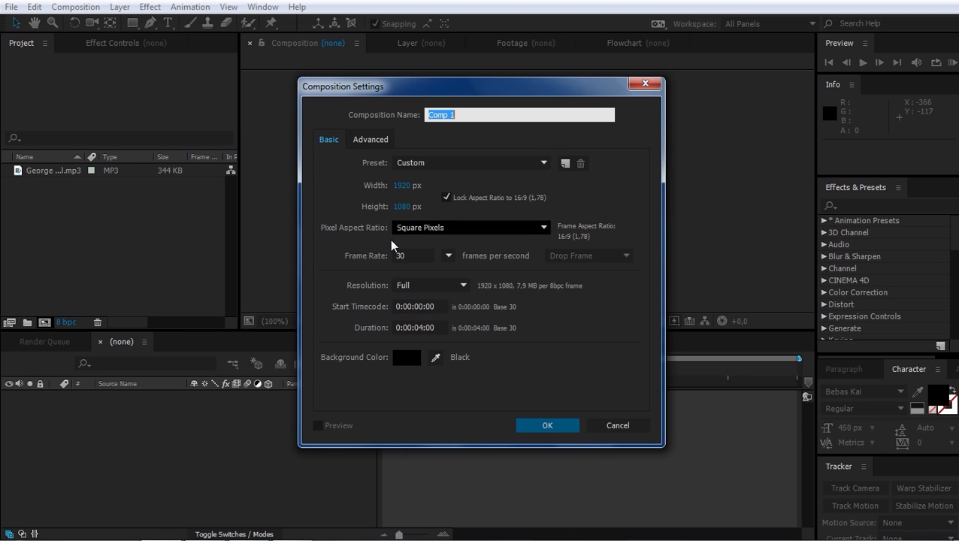
left_click(546, 426)
left_click_drag(45, 178, 75, 400)
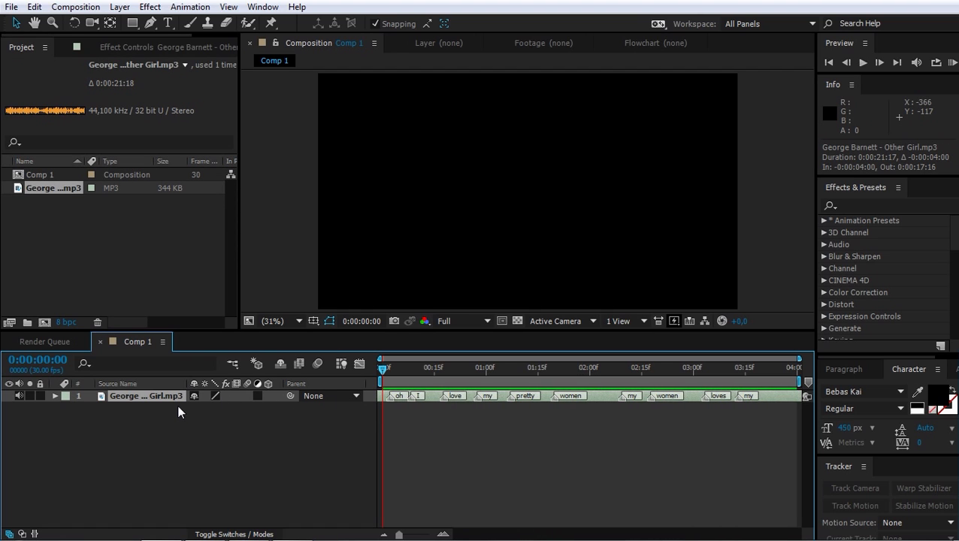
left_click_drag(595, 401, 616, 400)
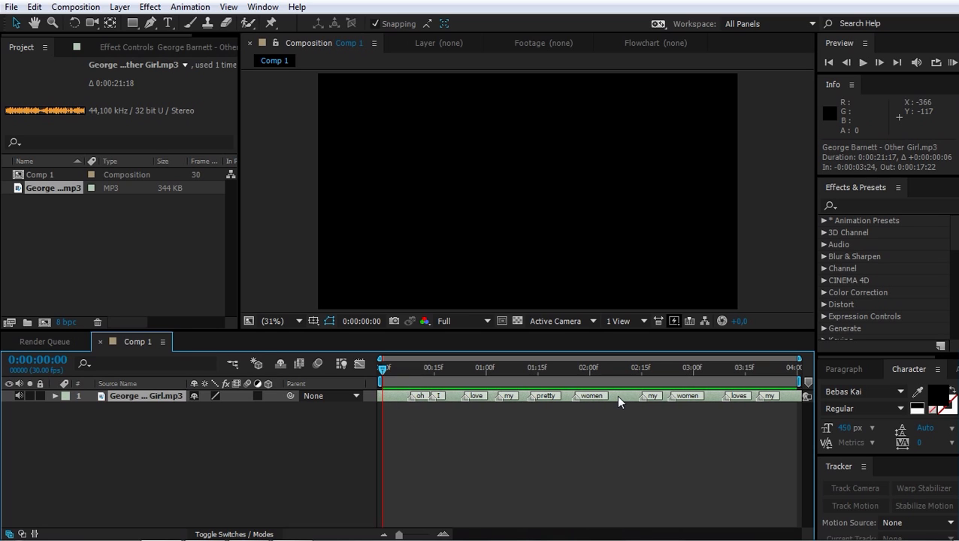
Reveal the audio layer's waveform in the timeline for a closer look at the sound
left_click(54, 396)
left_click(66, 408)
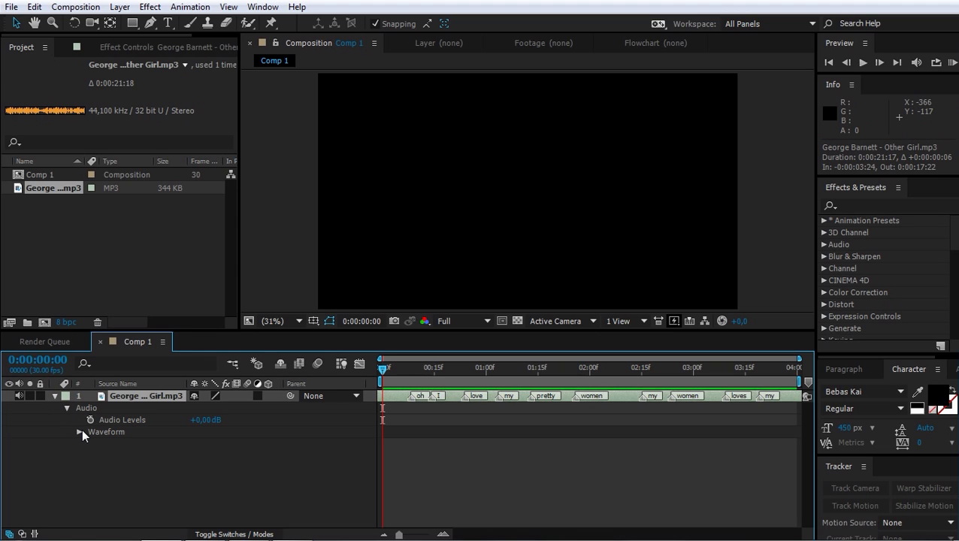
left_click(82, 428)
left_click(79, 432)
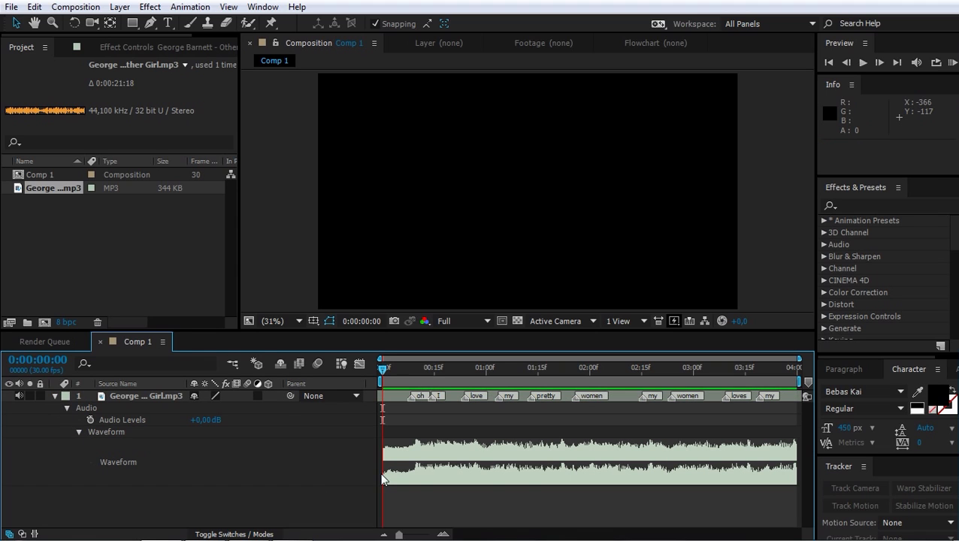
left_click_drag(400, 536, 405, 534)
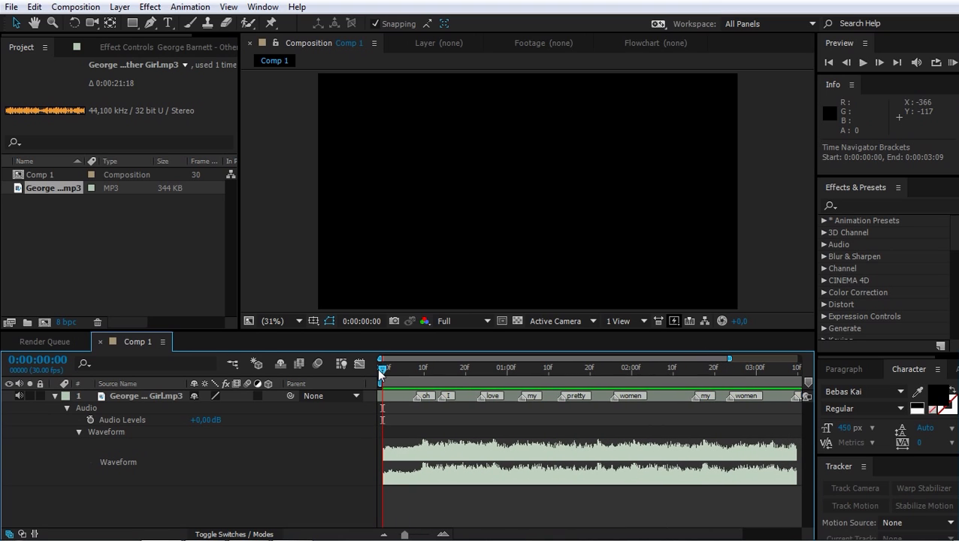
Preview the audio from the composition's start, leaving the current time at 0:00:00:03 and the audio layer collapsed
left_click_drag(382, 372, 307, 338)
key("KP_Decimal")
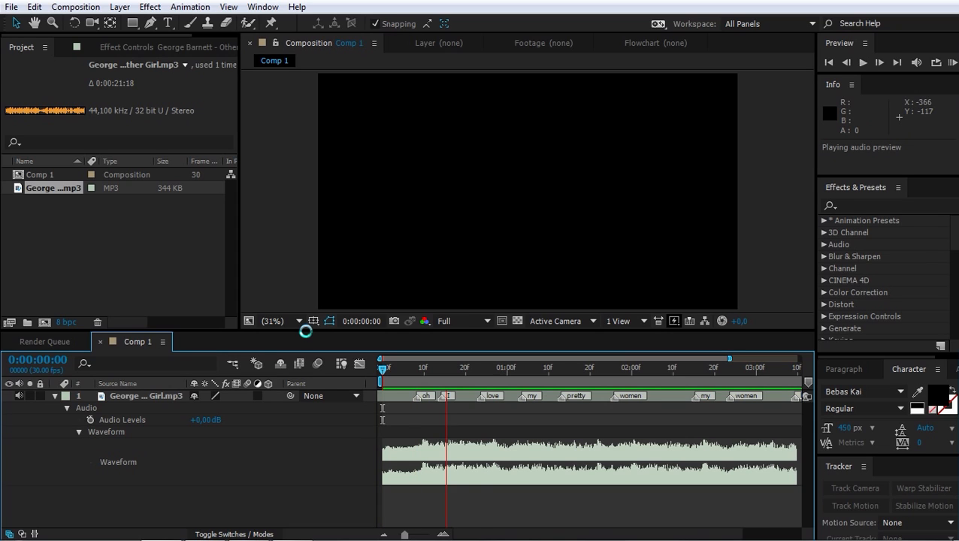
left_click(416, 369)
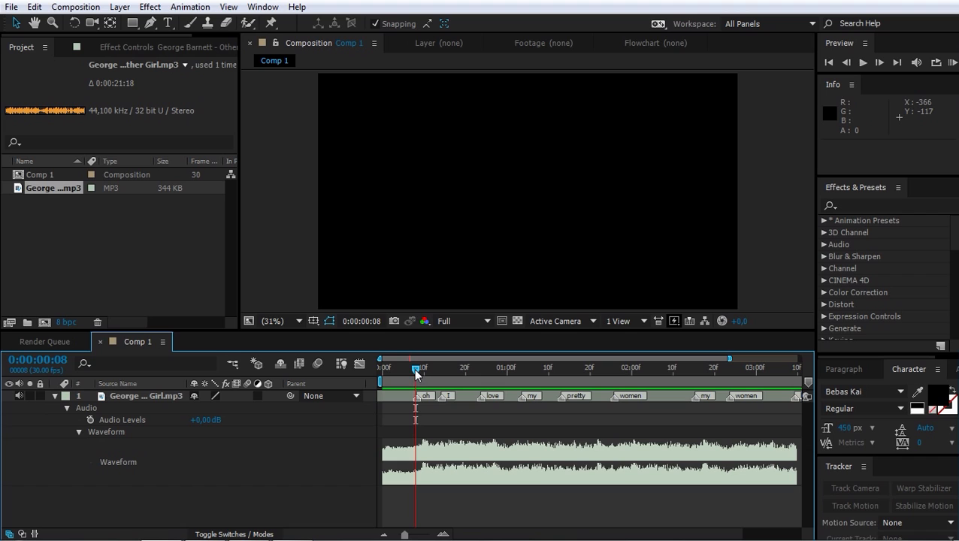
left_click_drag(416, 369, 393, 366)
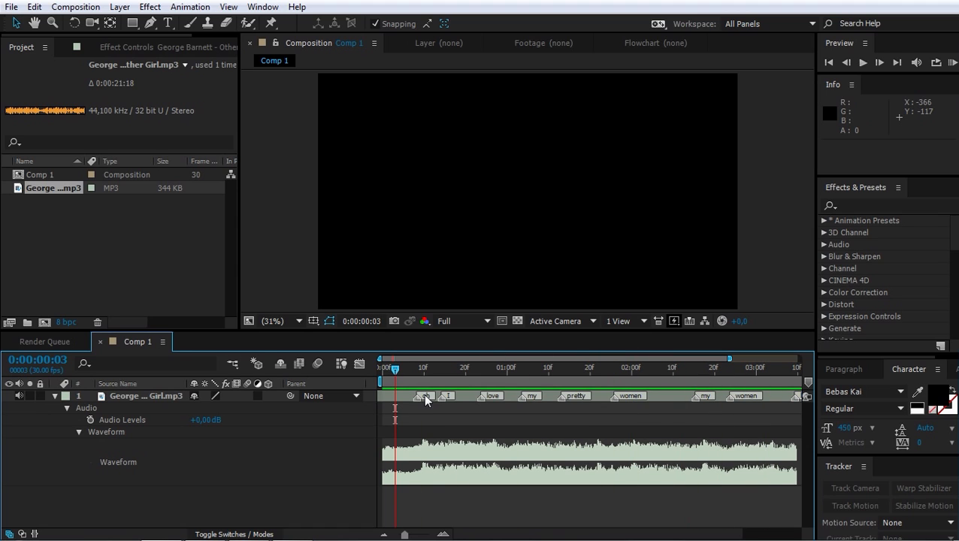
key("u")
left_click_drag(405, 535, 398, 535)
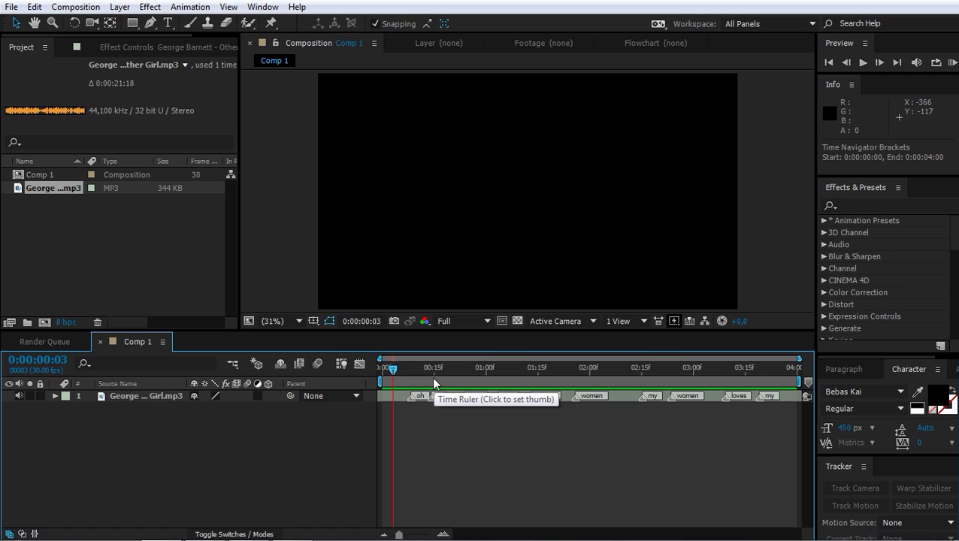
Create a black 1920×1080 solid layer named "background"
right_click(131, 475)
mouse_move(233, 374)
mouse_move(260, 327)
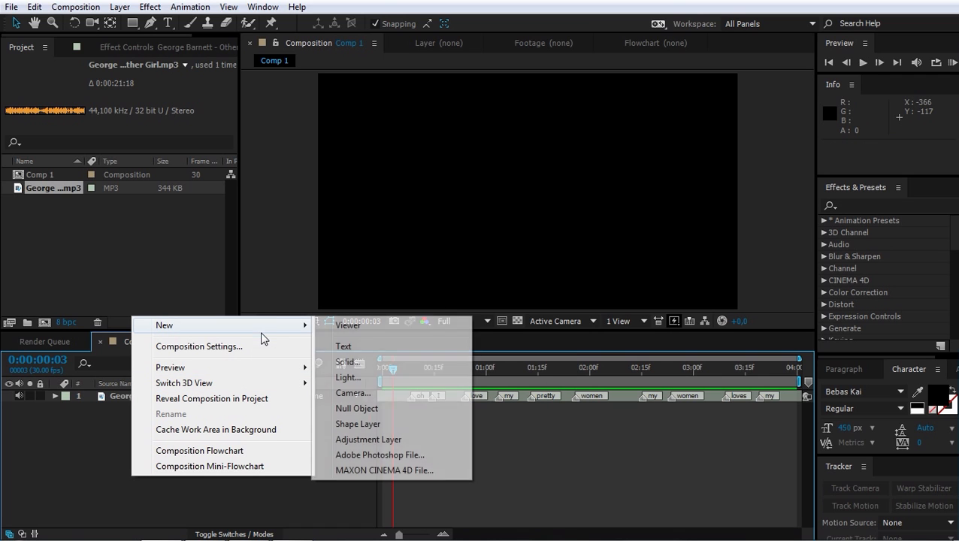
left_click(348, 362)
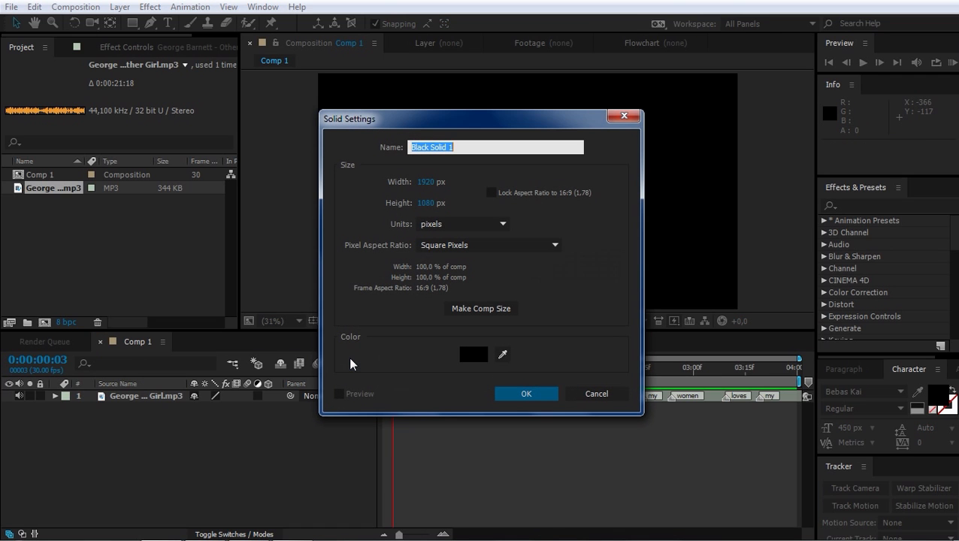
type("background")
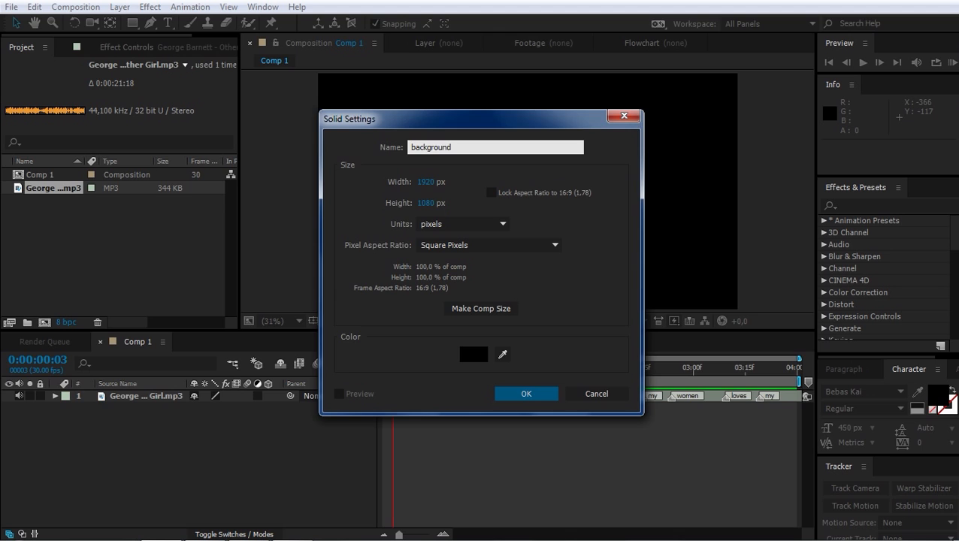
key("Return")
Find the Gradient Ramp effect by searching for "ramp" and apply it to the background solid
left_click(862, 206)
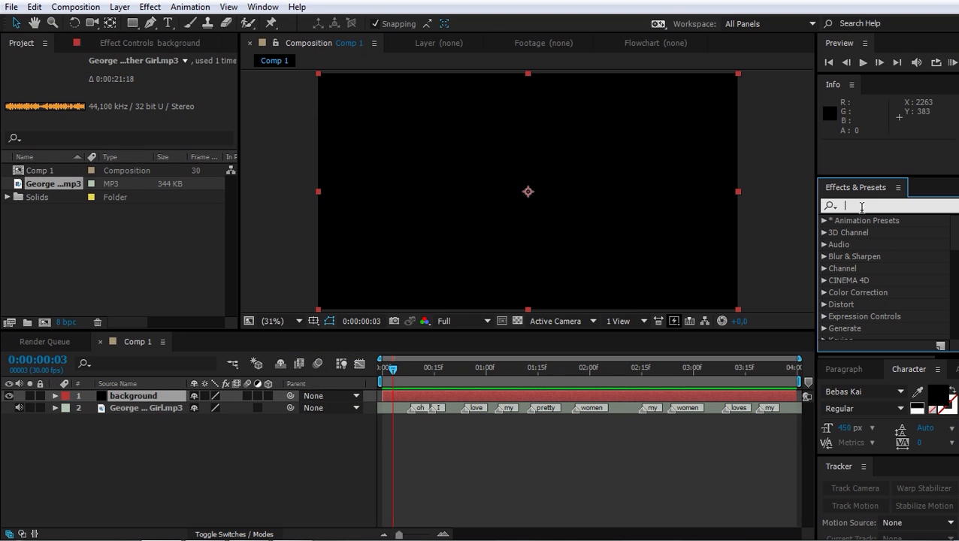
type("ramp")
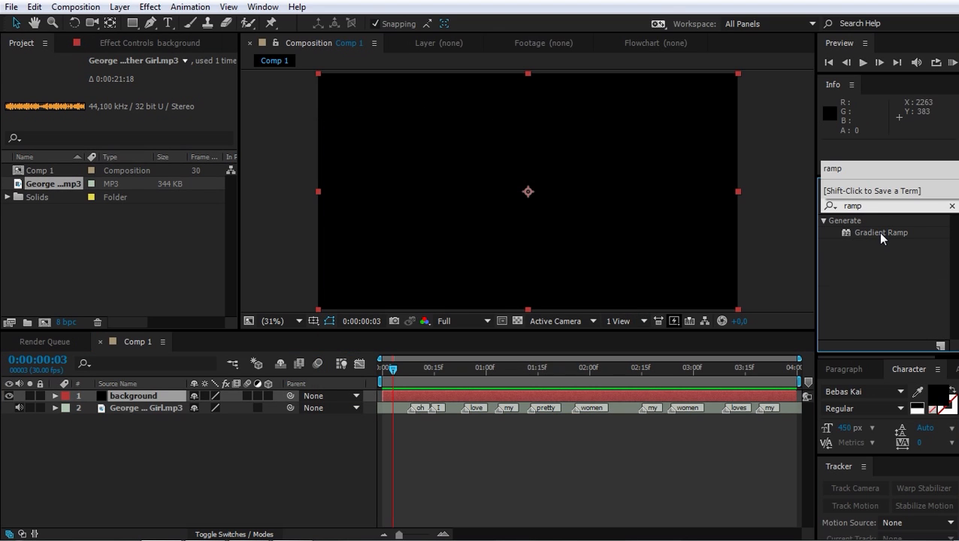
left_click(877, 232)
left_click_drag(529, 230, 529, 229)
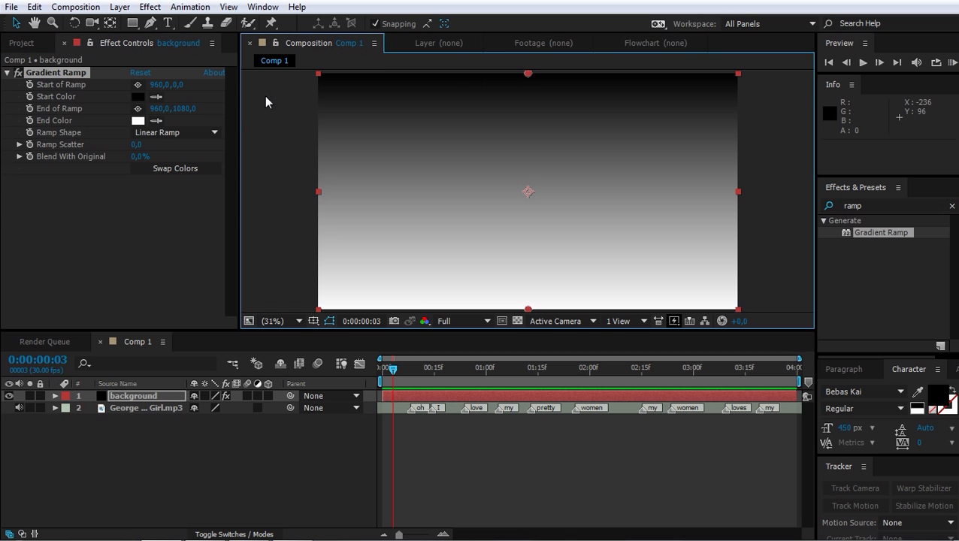
Change the gradient to a Radial Ramp that starts at the frame's centre and ends at its lower-left corner
left_click(217, 133)
left_click(191, 166)
left_click(191, 168)
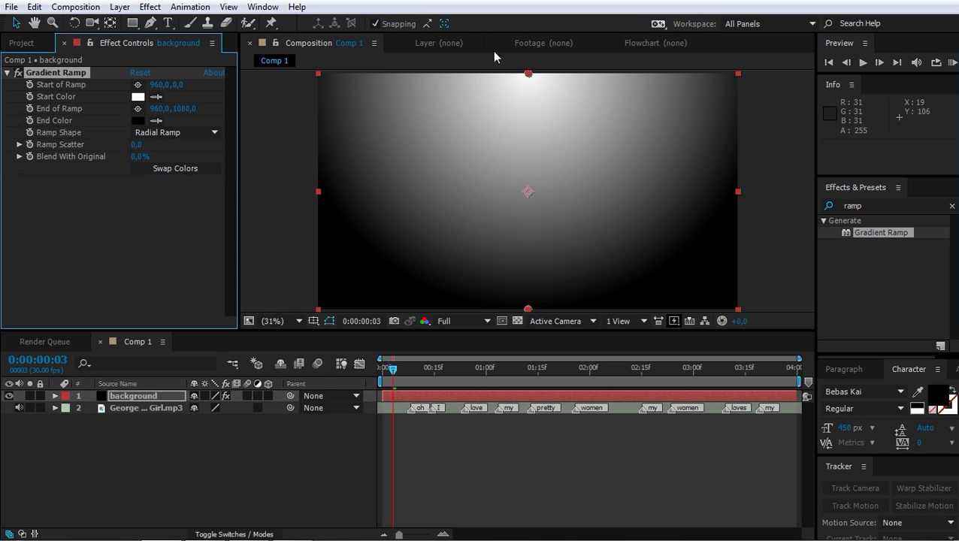
left_click(160, 169)
left_click_drag(526, 75, 526, 195)
left_click_drag(527, 309, 318, 317)
Set the Gradient Ramp's start color to white (FFFFFF)
left_click(136, 96)
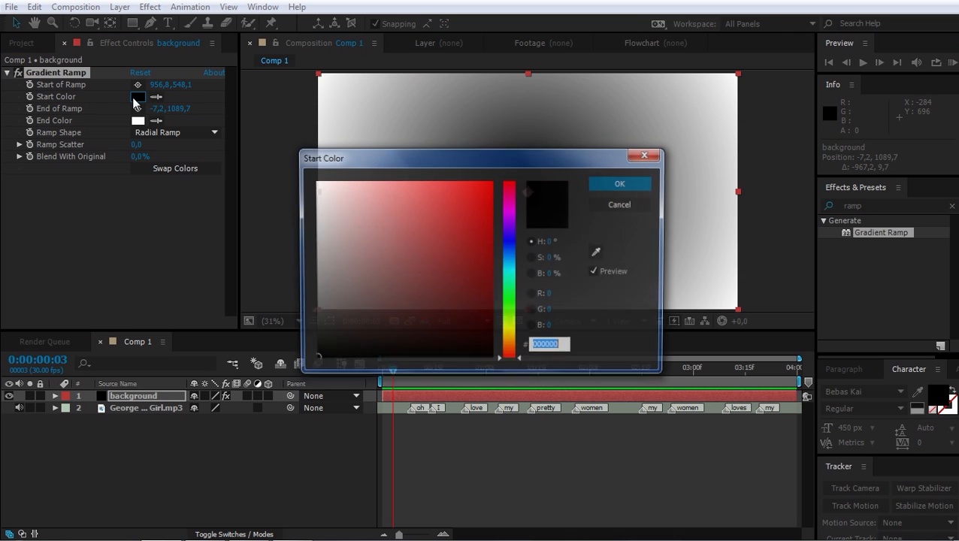
left_click_drag(328, 208, 314, 182)
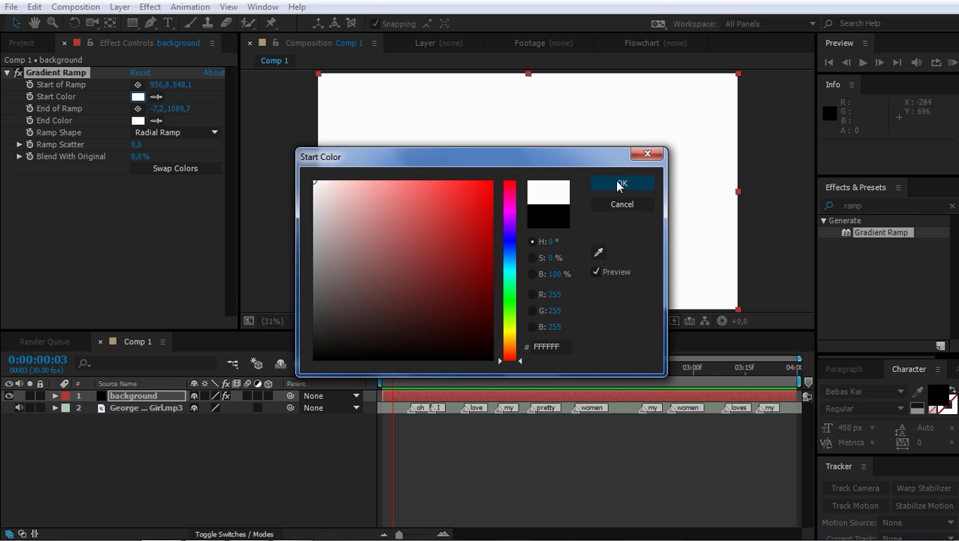
left_click(622, 183)
Set the Gradient Ramp's end color to a dark grey
left_click(137, 121)
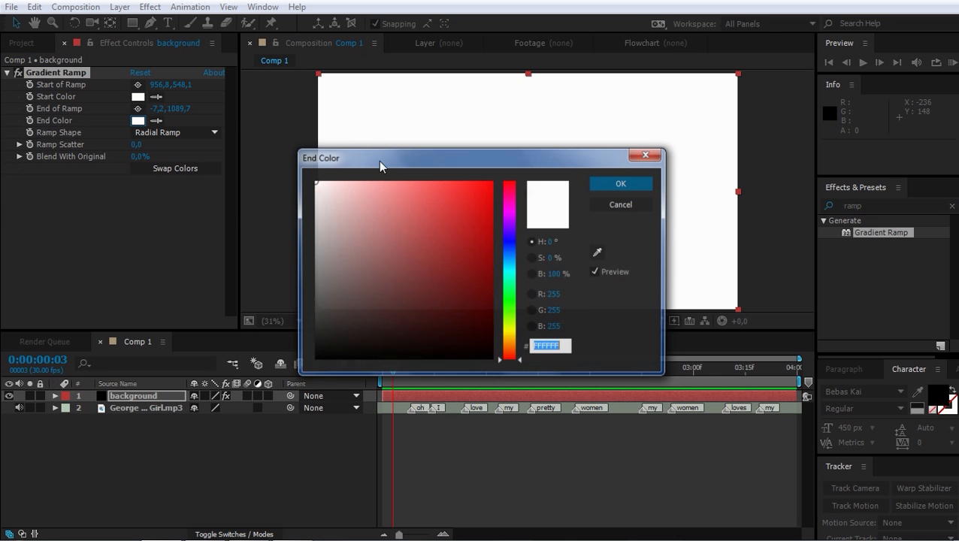
left_click_drag(335, 186, 260, 308)
left_click(622, 183)
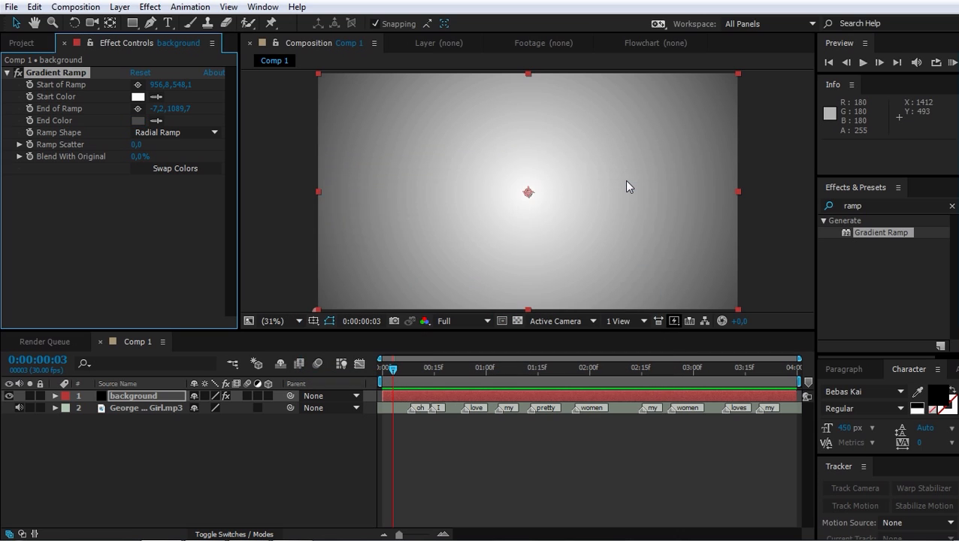
Set the Gradient Ramp's end color to black (000000)
left_click(138, 121)
type("000000")
key("Tab")
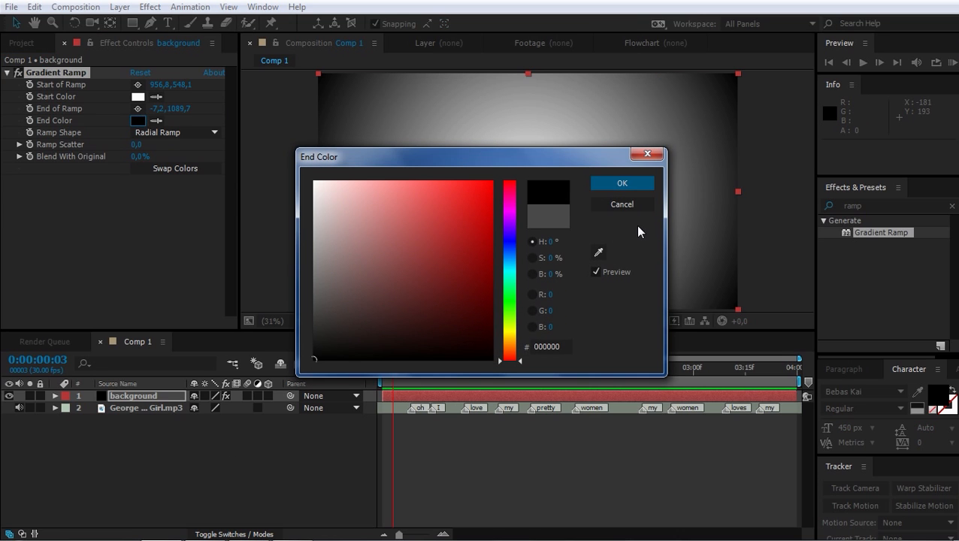
left_click(621, 183)
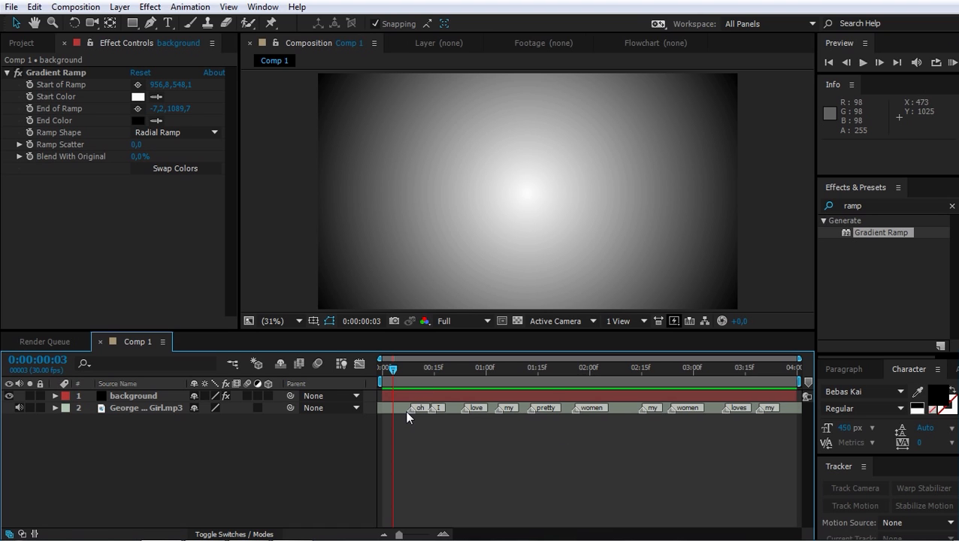
Create a text layer reading "OH" above the background
right_click(170, 459)
mouse_move(295, 311)
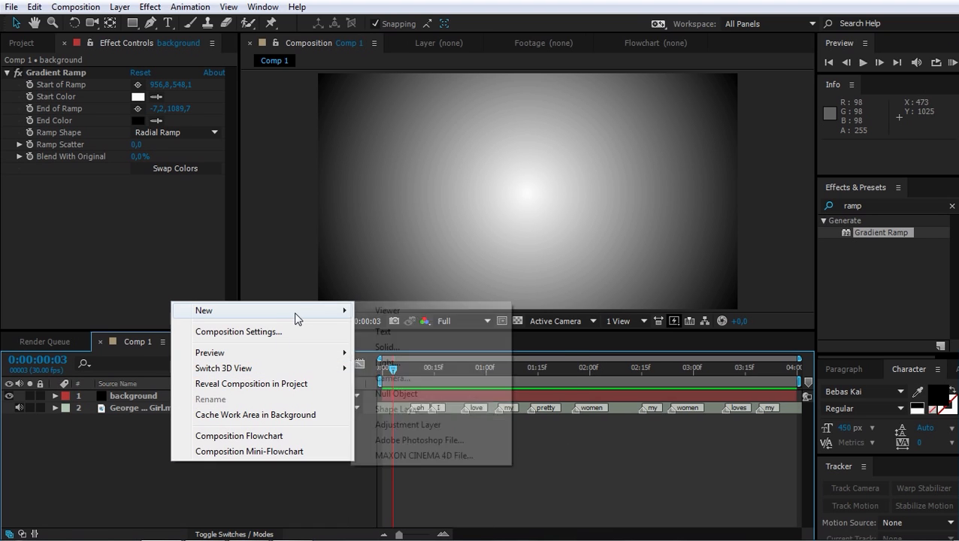
left_click(383, 331)
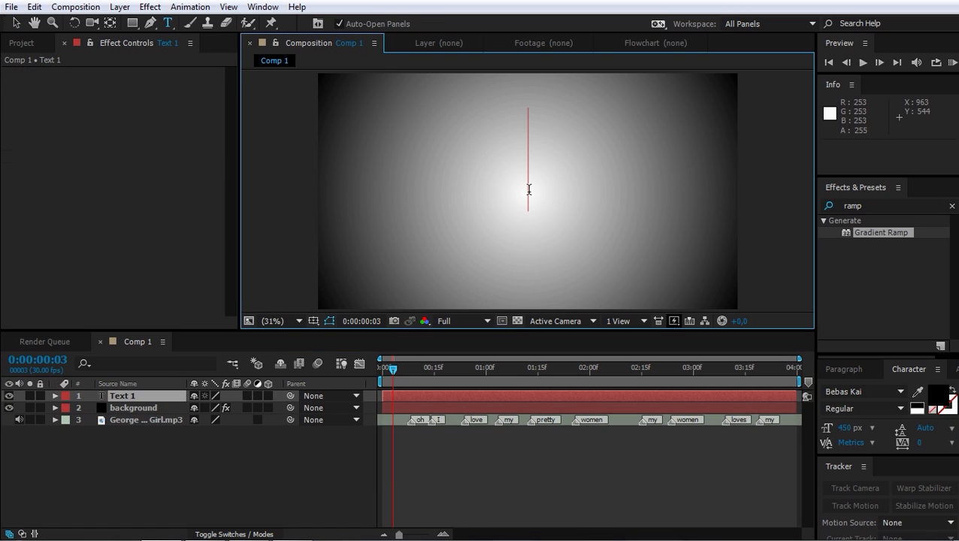
type("OH")
key("ctrl+a")
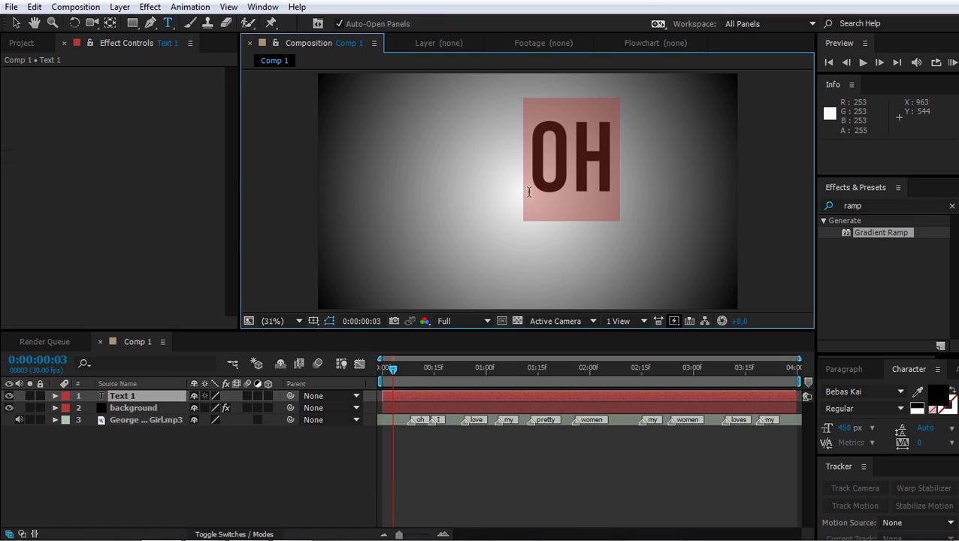
Align the OH text horizontally and vertically to the centre of the composition
left_click(955, 369)
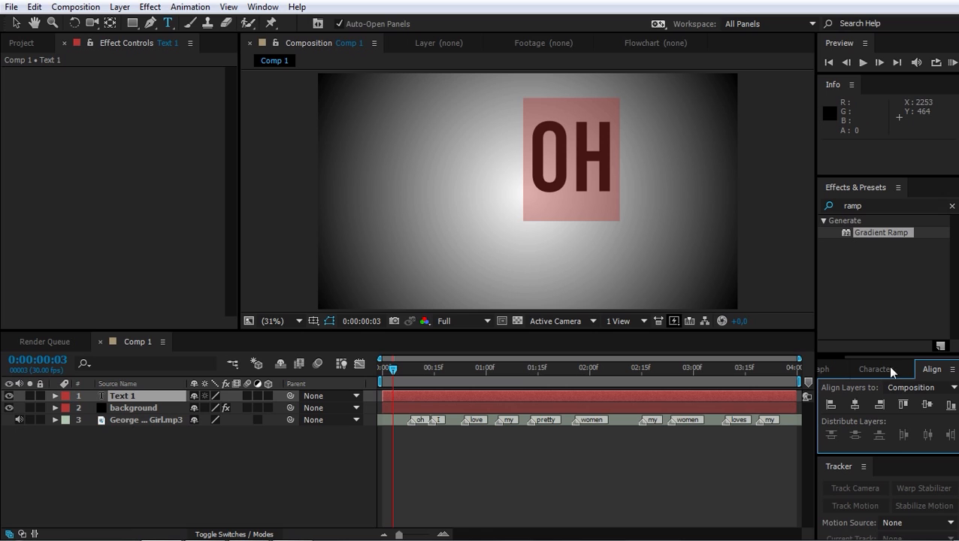
left_click(855, 404)
left_click(927, 404)
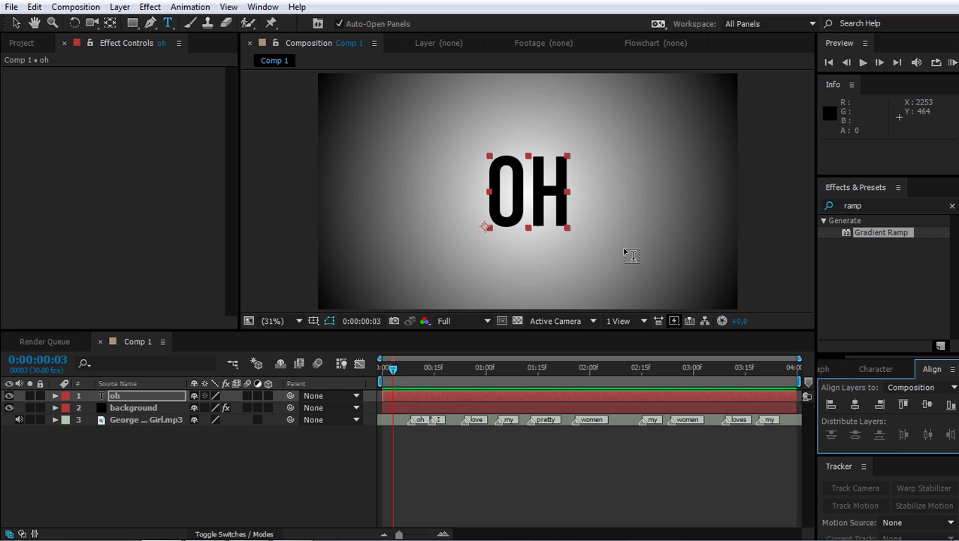
Move the OH text's anchor point to the centre of the word with the Pan Behind tool
key("y")
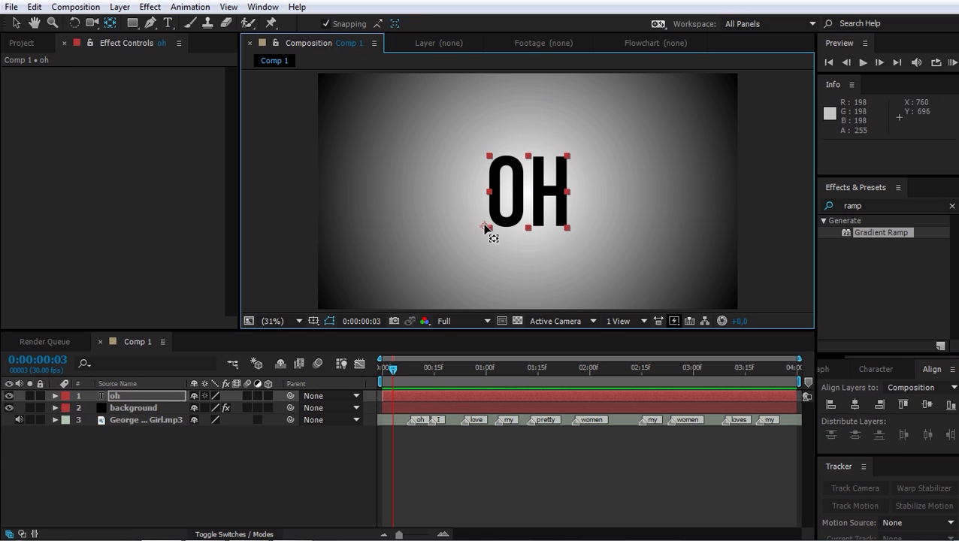
left_click_drag(489, 225, 527, 192)
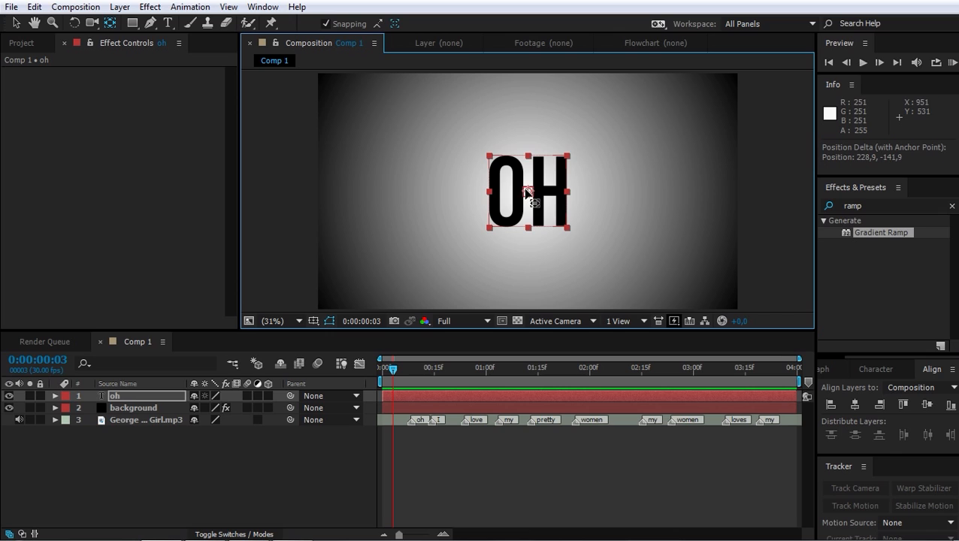
mouse_move(525, 190)
left_mouse_down()
mouse_move(437, 201)
mouse_move(359, 243)
mouse_move(340, 290)
mouse_move(426, 240)
mouse_move(556, 236)
mouse_move(547, 204)
mouse_move(529, 191)
left_mouse_up()
key("v")
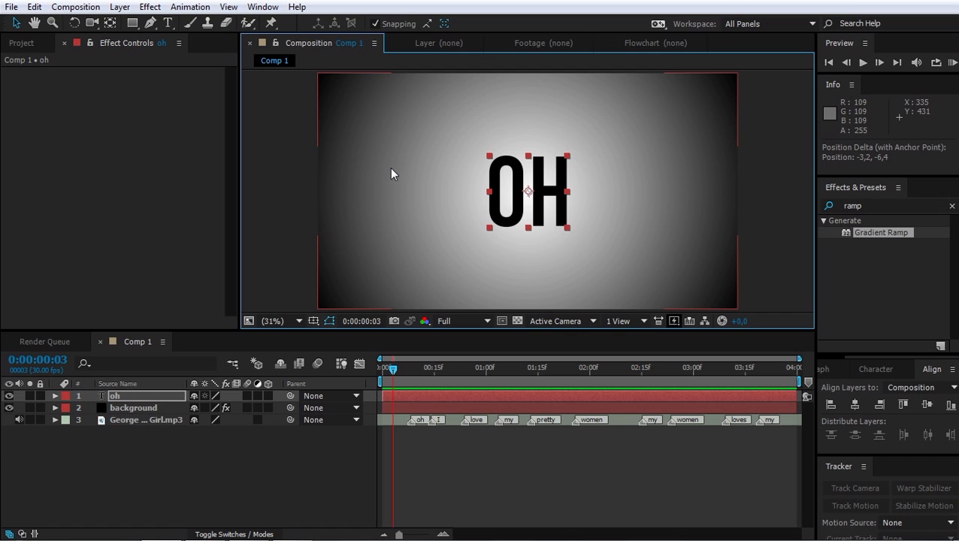
key("y")
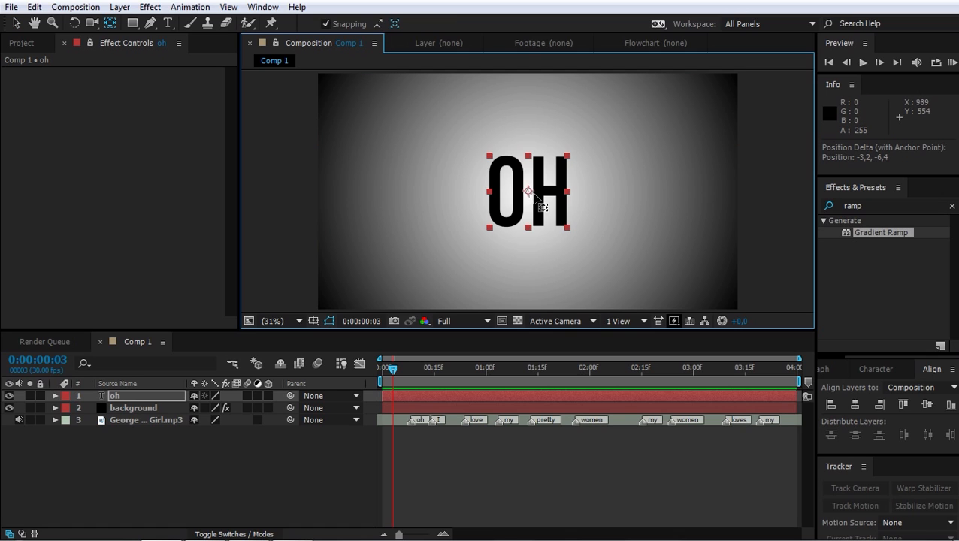
mouse_move(526, 190)
left_mouse_down()
mouse_move(558, 198)
mouse_move(524, 197)
left_mouse_up()
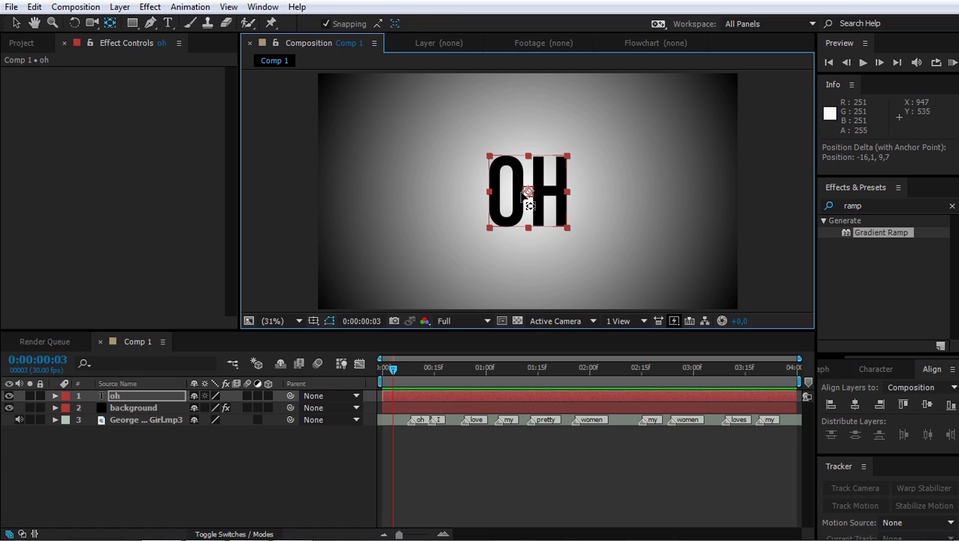
key("v")
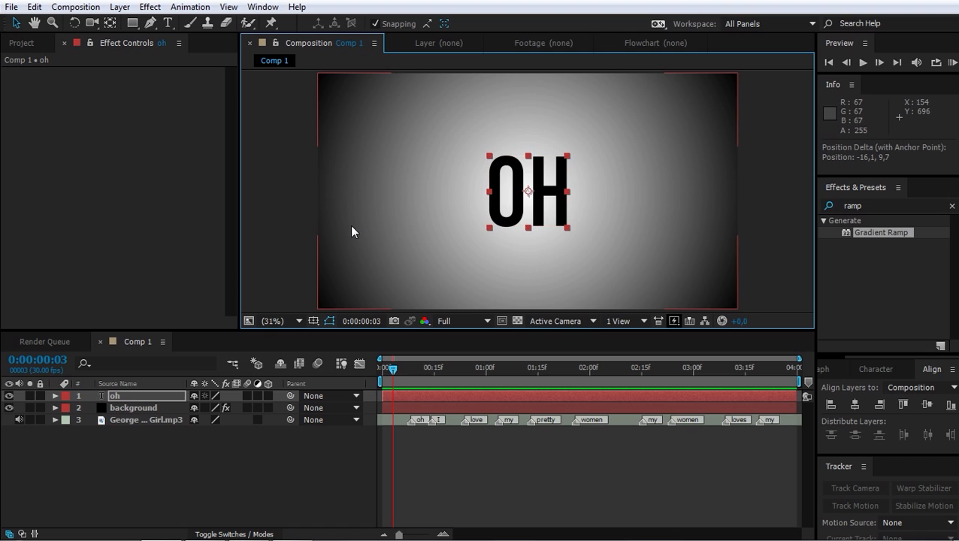
Duplicate the OH text layer five times
left_click(129, 395)
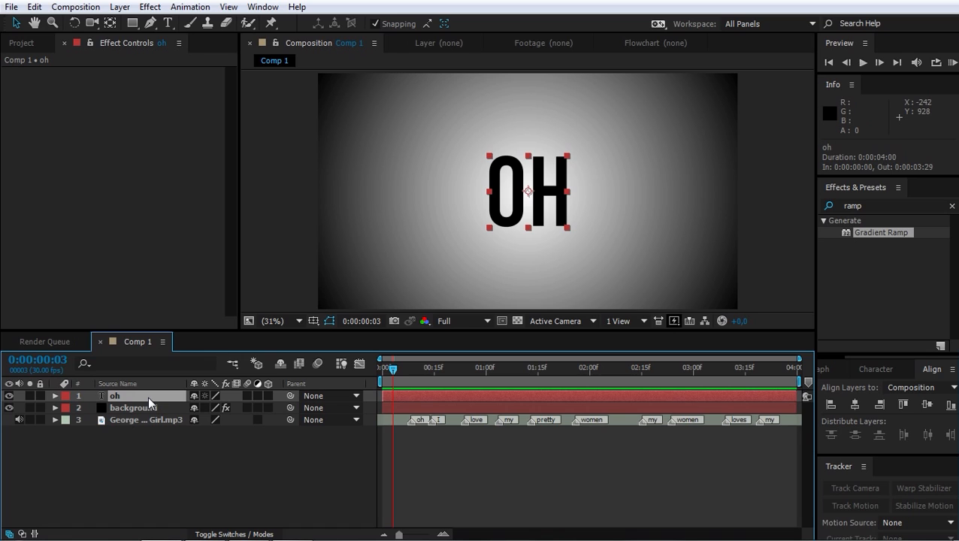
key("ctrl+d")
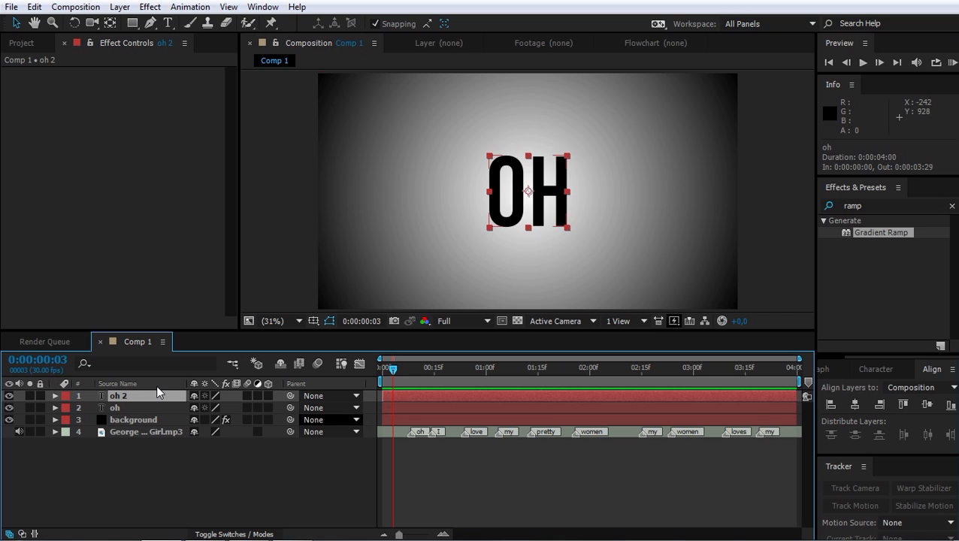
key("ctrl+d")
key("ctrl+d")
key("ctrl+d")
key("ctrl+d")
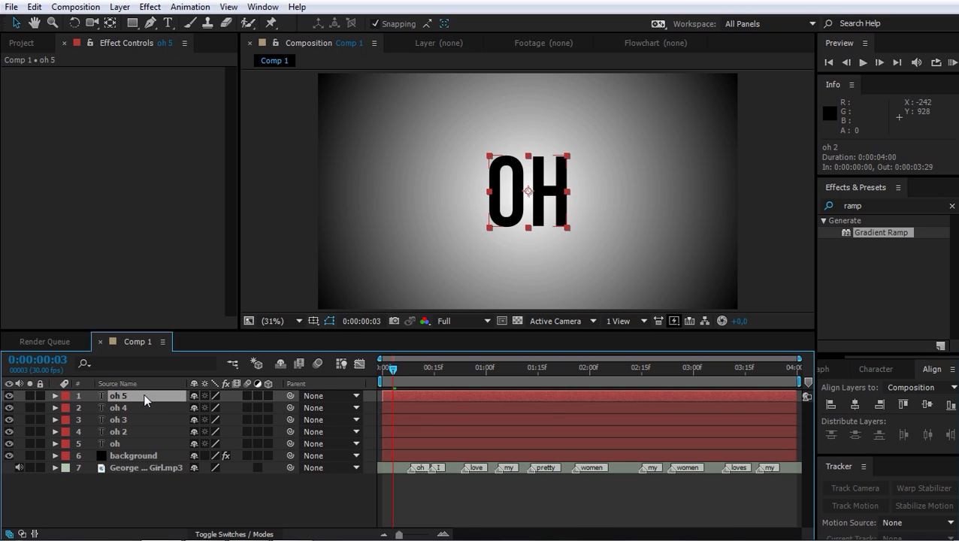
Replace the text of the five duplicated OH layers, from lowest to highest, with "I", "love", "my", "pretty" and "women"
double_click(130, 444)
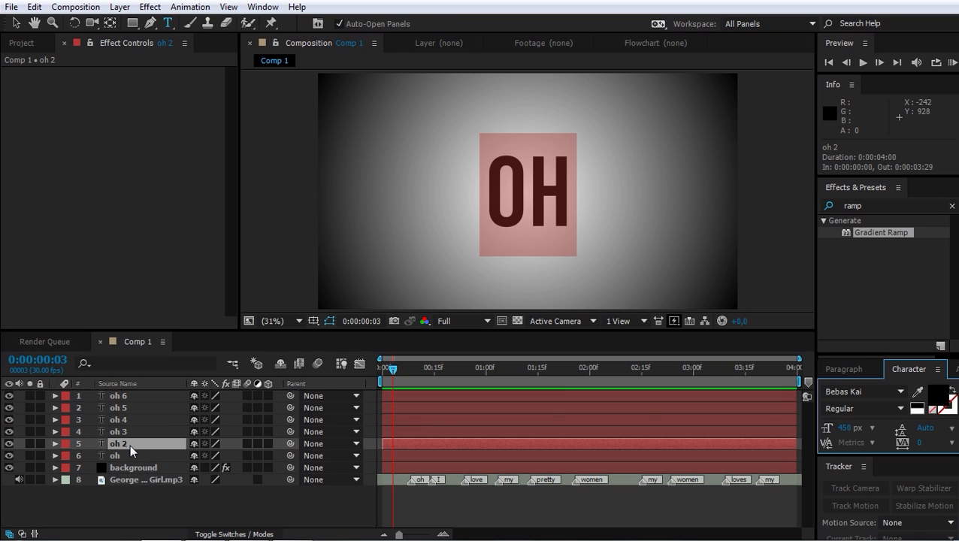
type("I")
double_click(126, 429)
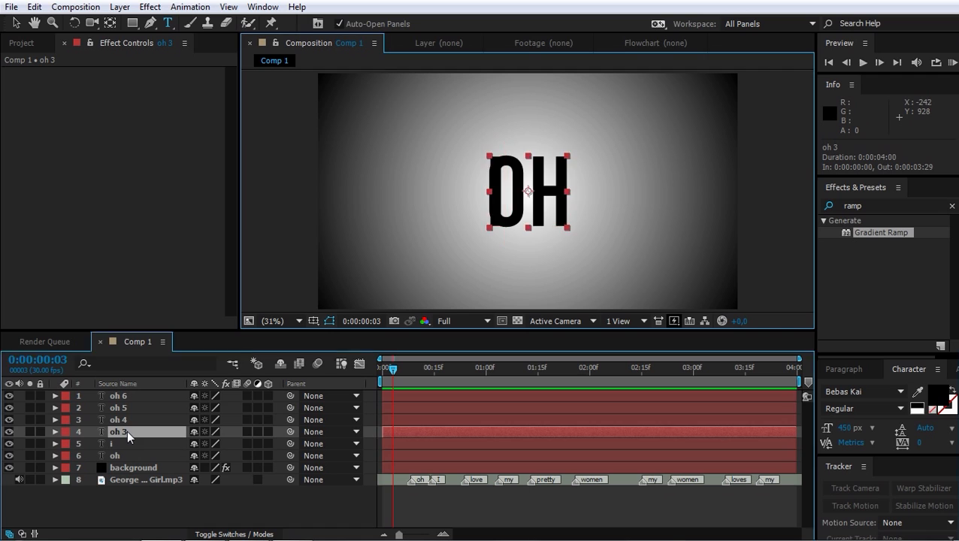
type("love")
double_click(121, 420)
type("my")
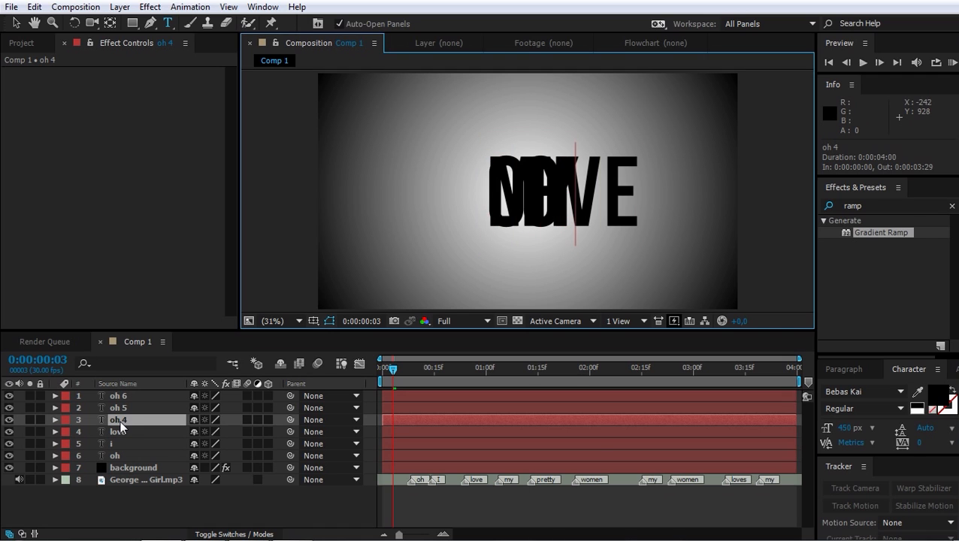
double_click(121, 407)
type("pretty")
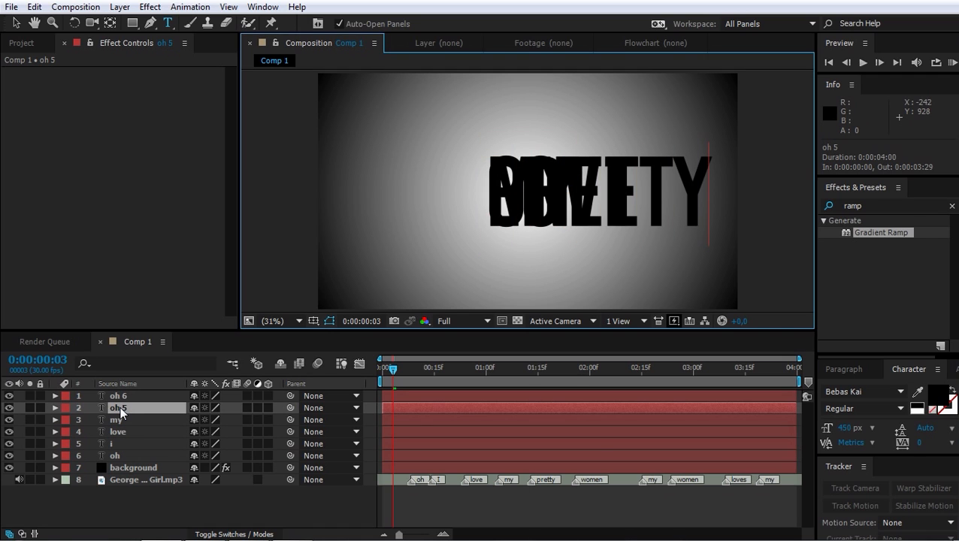
double_click(117, 396)
type("women")
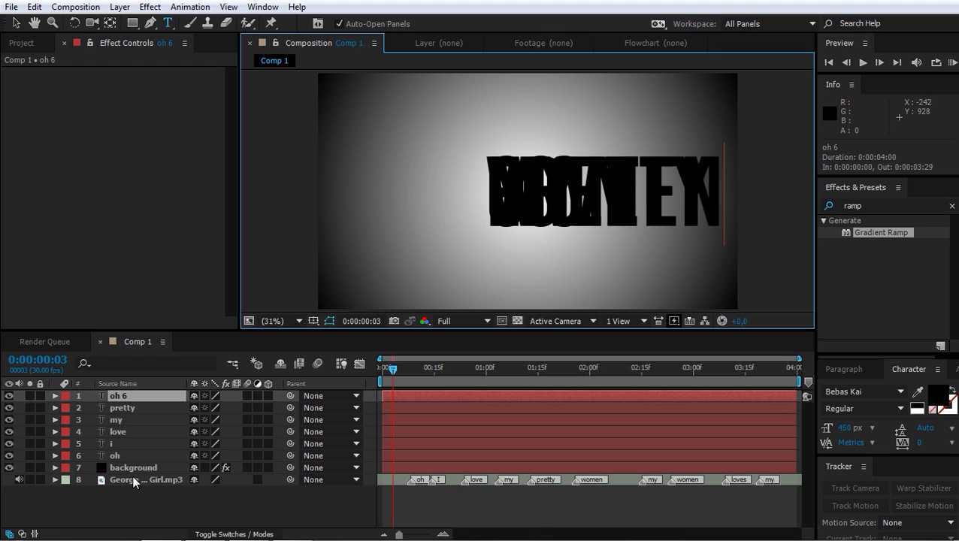
left_click(136, 485)
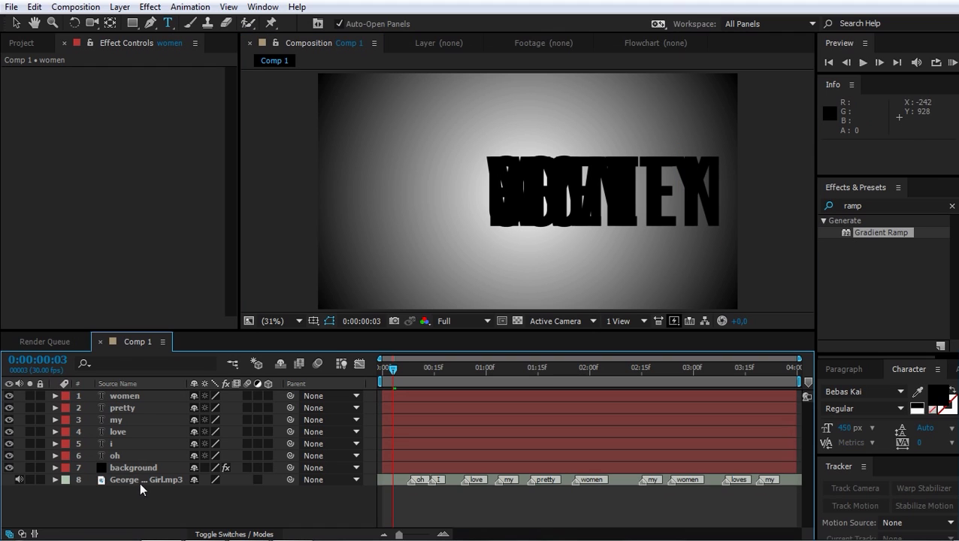
Hide the I, love, my, pretty and women layers so that only OH shows over the background
left_click(9, 444)
left_click(9, 419)
left_click(9, 396)
left_click(9, 408)
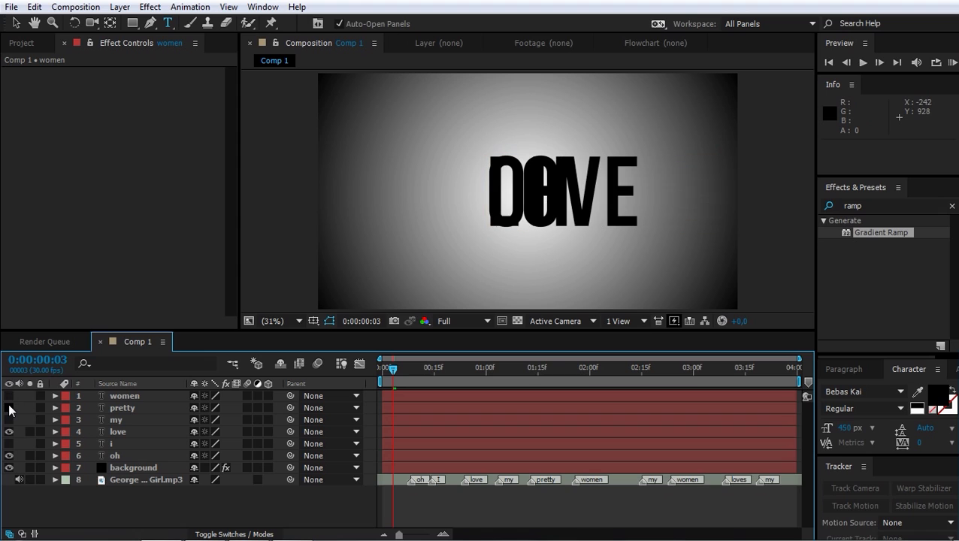
left_click(9, 408)
left_click(9, 433)
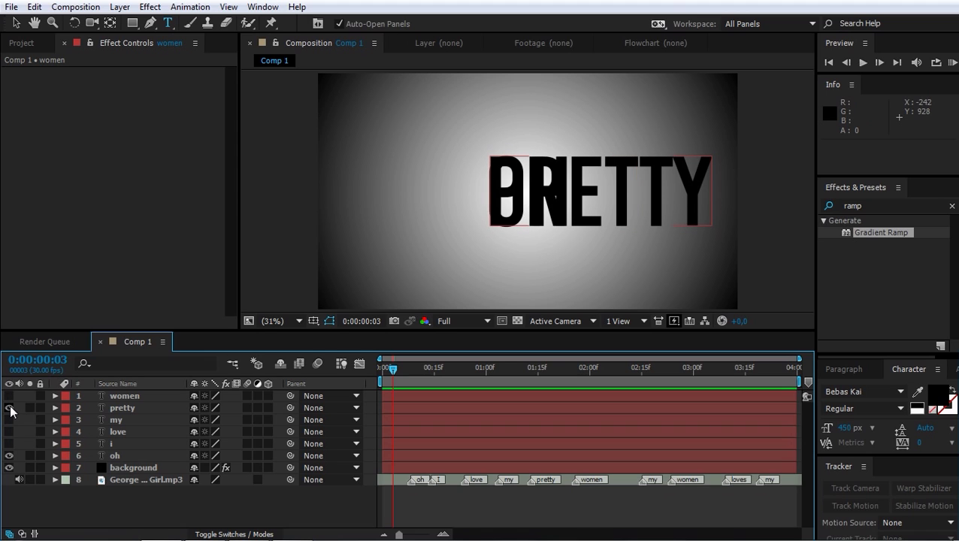
left_click(9, 408)
left_click(124, 456)
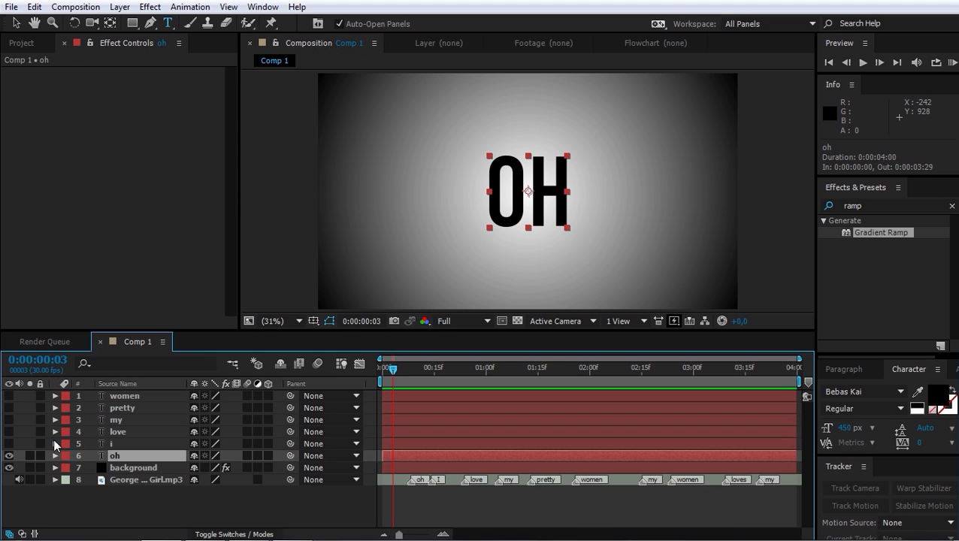
Show the I layer instead of OH and move its anchor point to the centre of the letter with the Pan Behind tool
left_click(9, 456)
left_click(9, 443)
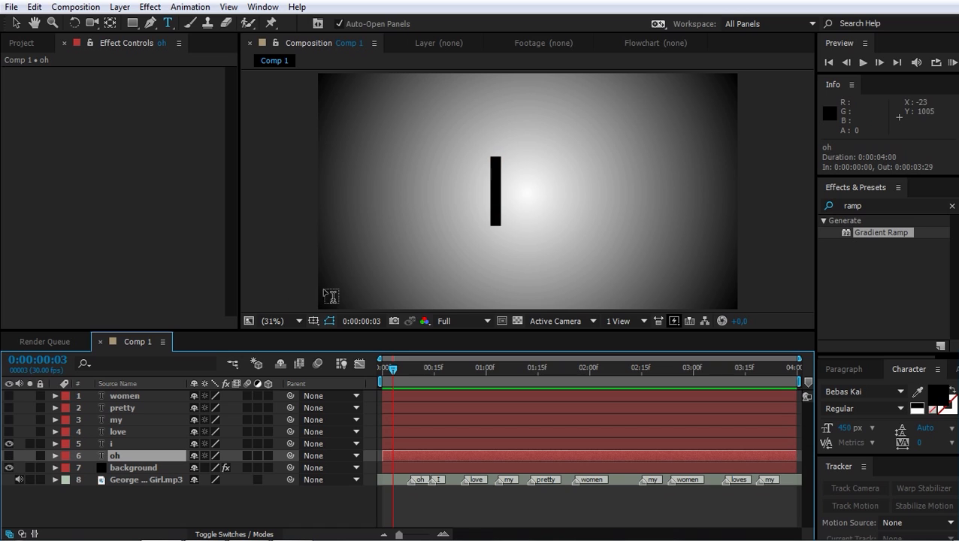
key("y")
left_click(498, 192)
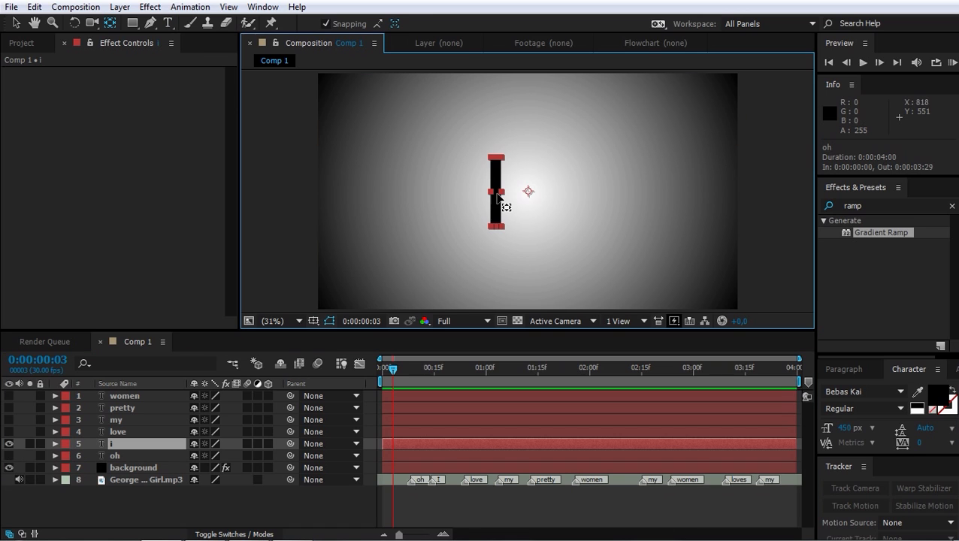
left_click_drag(529, 193, 496, 193)
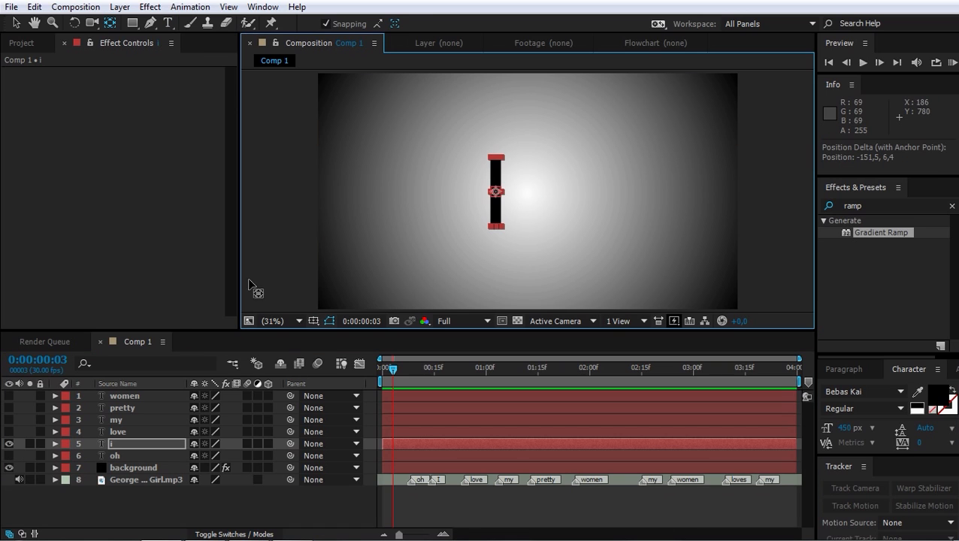
Show the LOVE layer instead of I and move its anchor point to the centre of the word
left_click(9, 444)
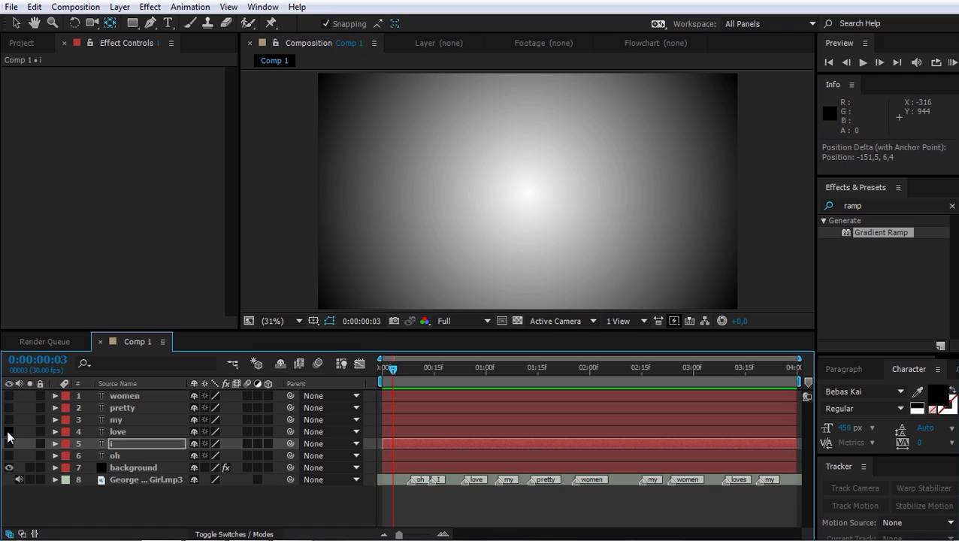
left_click(9, 431)
left_click(529, 204)
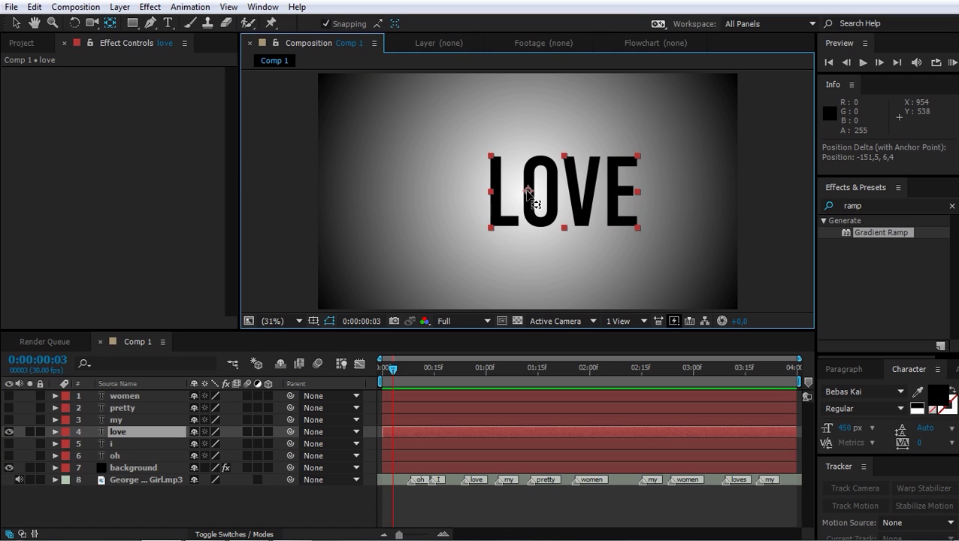
left_click_drag(529, 191, 564, 193)
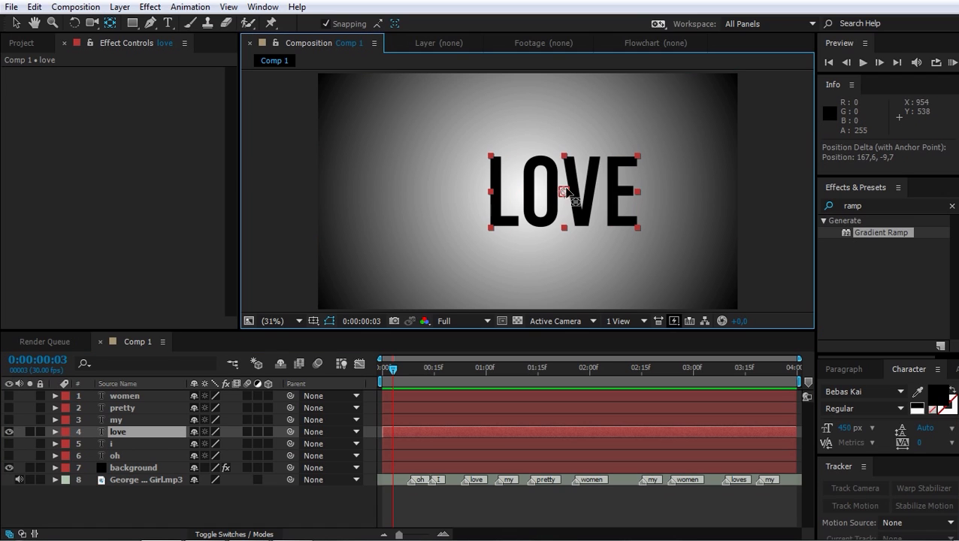
Show the MY layer on its own, then replace it with PRETTY and move PRETTY's anchor point to the word's centre
left_click(9, 431)
left_click(9, 420)
left_click(133, 417)
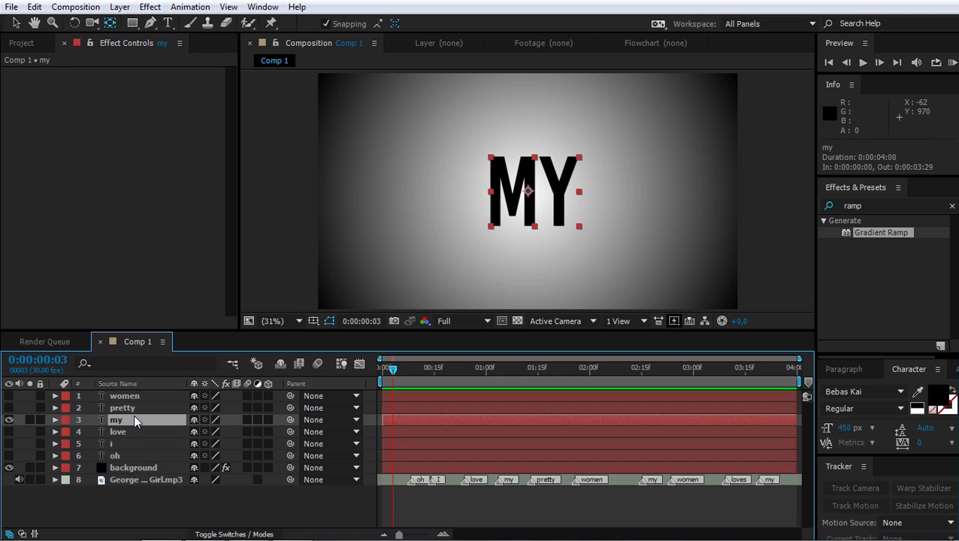
left_click(9, 419)
left_click(9, 407)
left_click(605, 203)
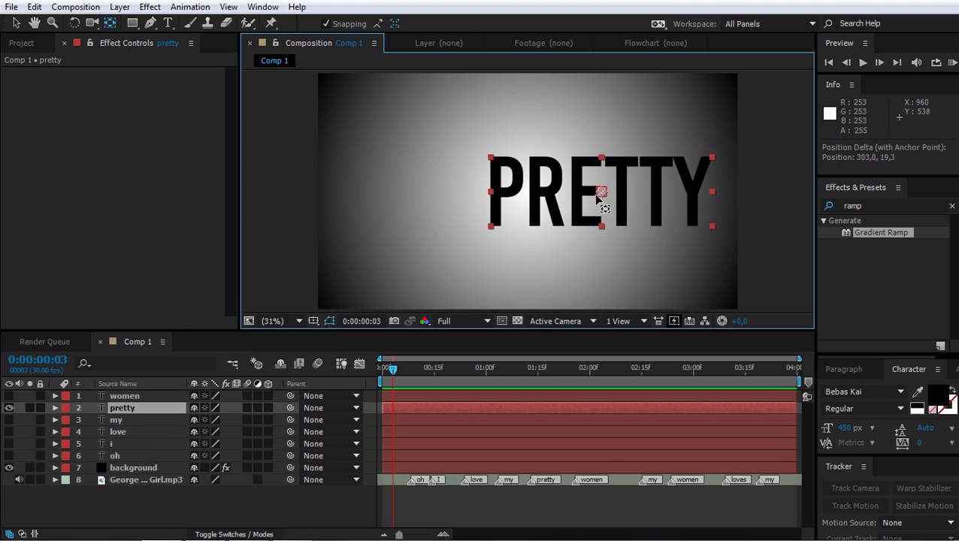
Show the WOMEN layer instead of PRETTY and move its anchor point to the centre of the word
left_click(9, 407)
left_click(9, 395)
left_click(539, 198)
left_click_drag(538, 198, 604, 193)
Make all the hidden word layers visible again, with the background kept on
left_click_drag(9, 407, 9, 455)
left_click(9, 468)
left_click(9, 468)
Align the six text layers horizontally on a common centre and centre OH horizontally in the composition
key("ctrl+a")
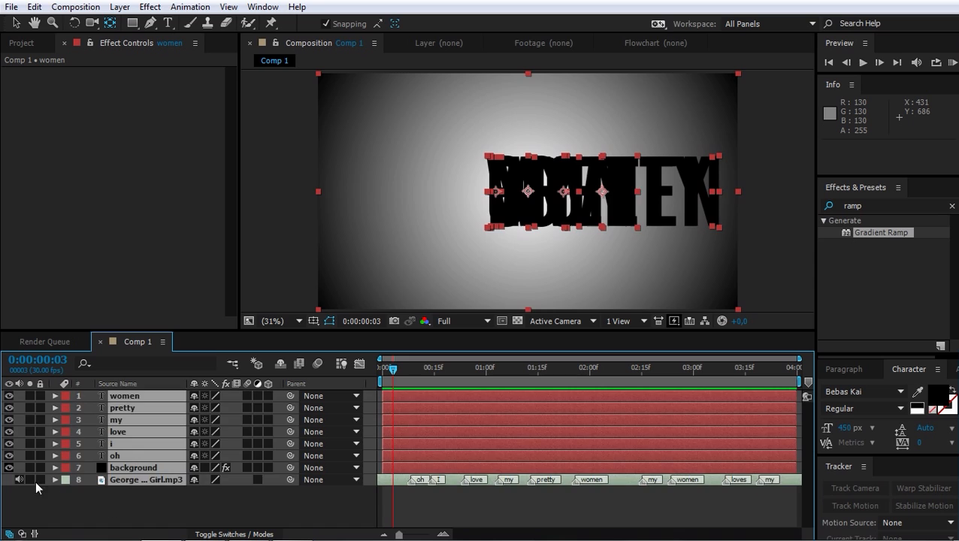
left_click(113, 468, "ctrl")
left_click(953, 369)
left_click(855, 404)
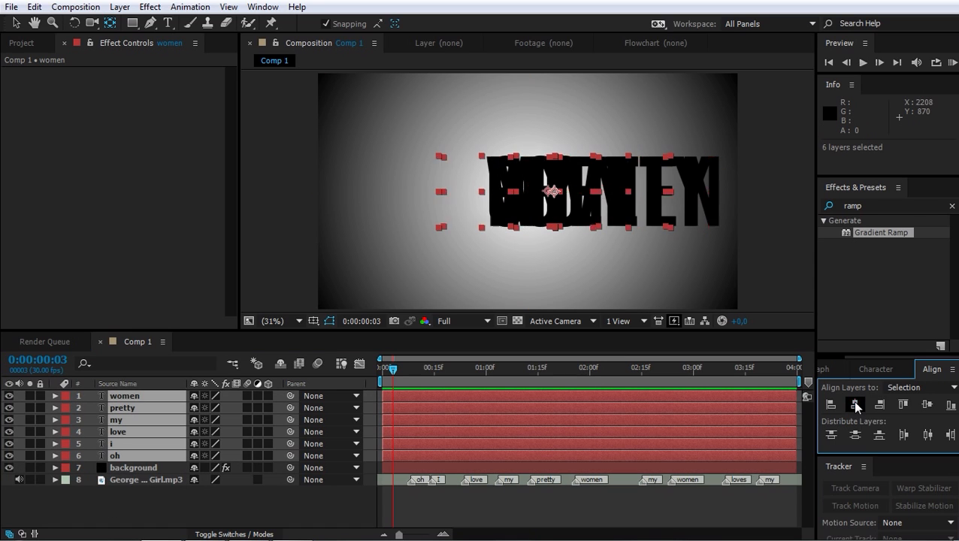
left_click(120, 456)
left_click(854, 404)
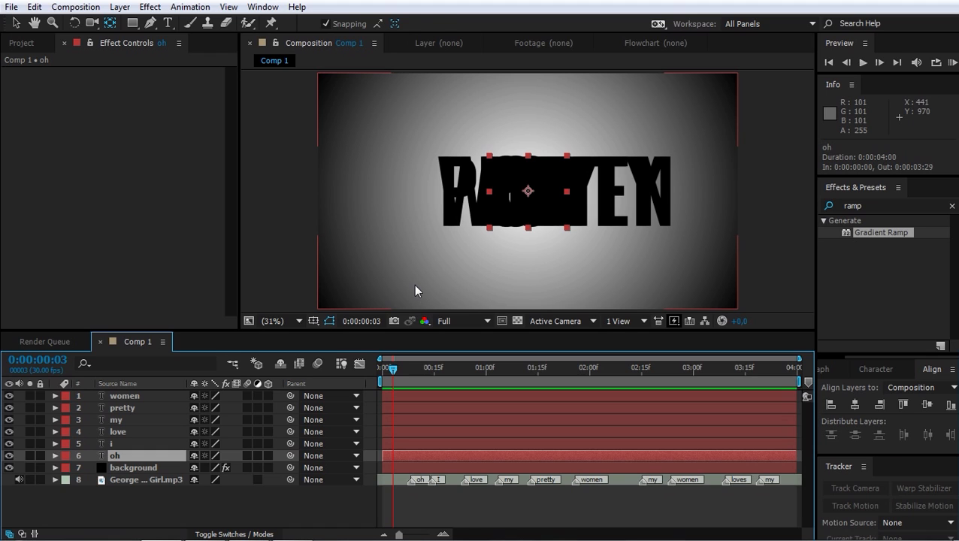
Move the I text to the frame's upper-left corner, about (113, 172), and the LOVE text to the frame's lower left
left_click(122, 444)
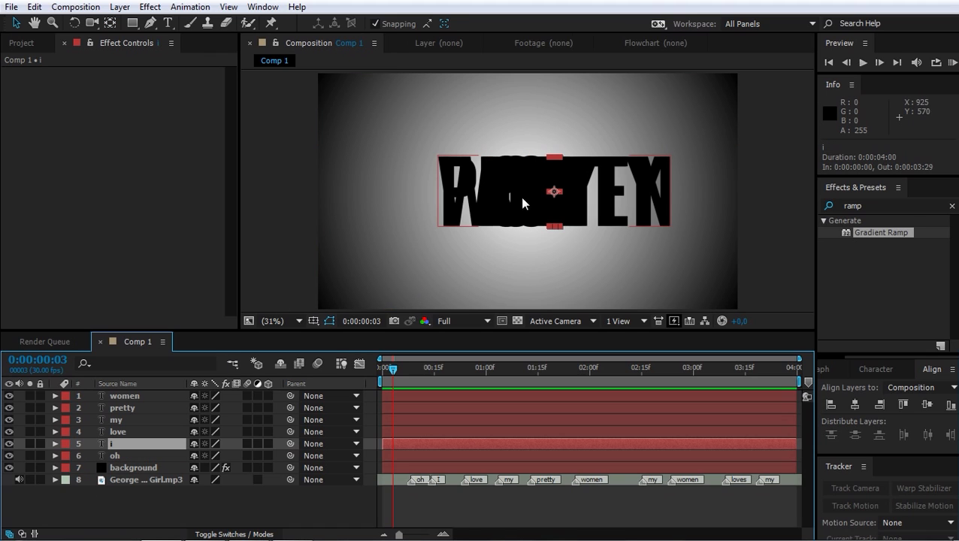
left_click_drag(526, 173, 340, 94)
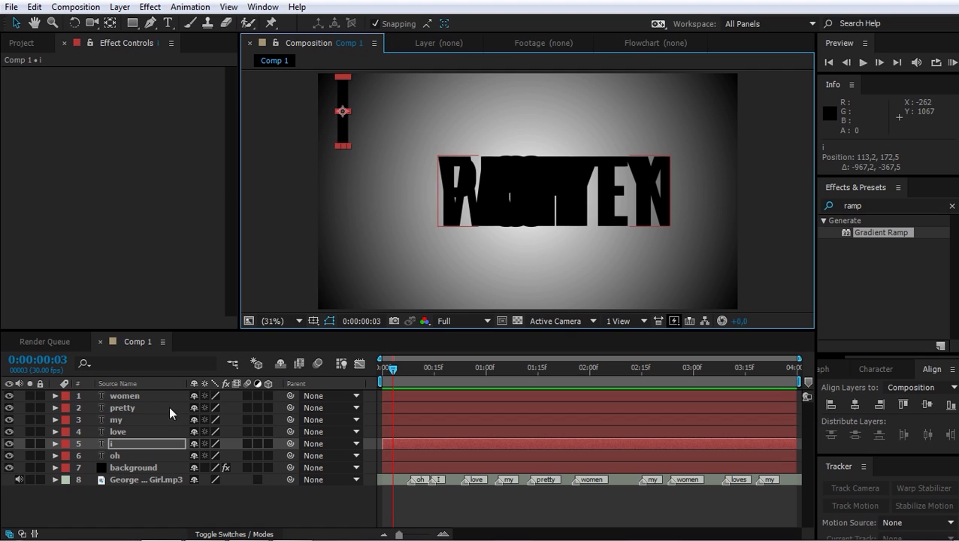
left_click(144, 423)
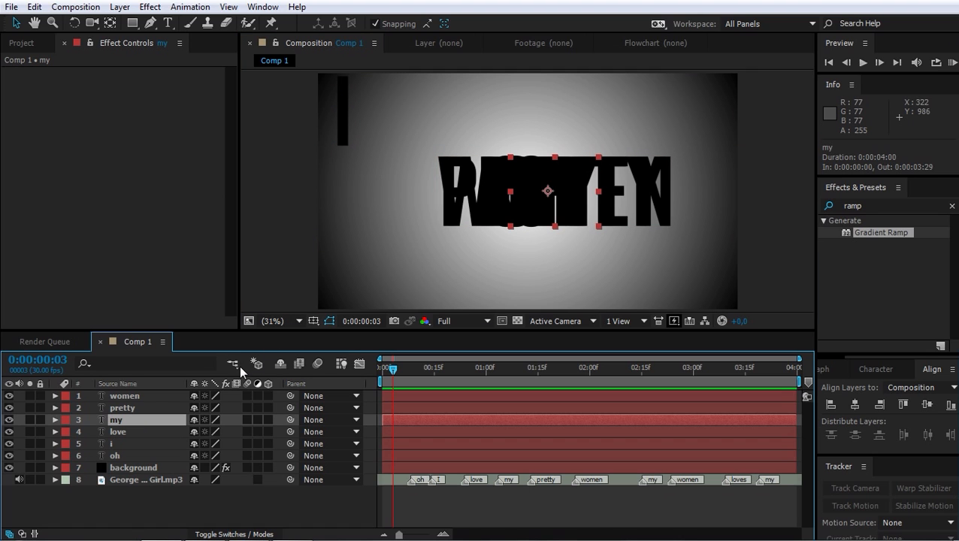
left_click(175, 432)
left_click_drag(526, 172, 384, 269)
Move the MY text to the frame's upper right, about (1292, 191), and PRETTY to the lower right, about (1454, 804)
left_click(147, 420)
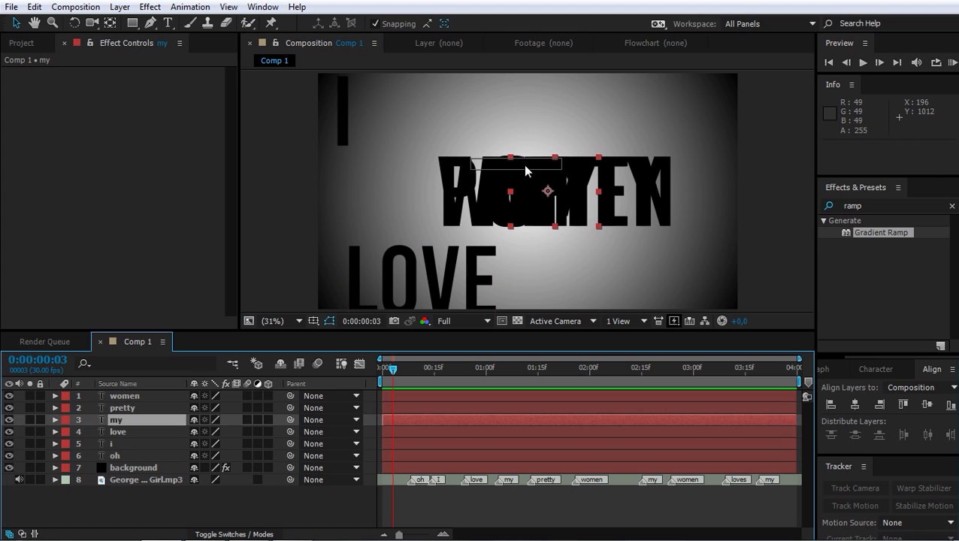
left_click_drag(526, 180, 578, 100)
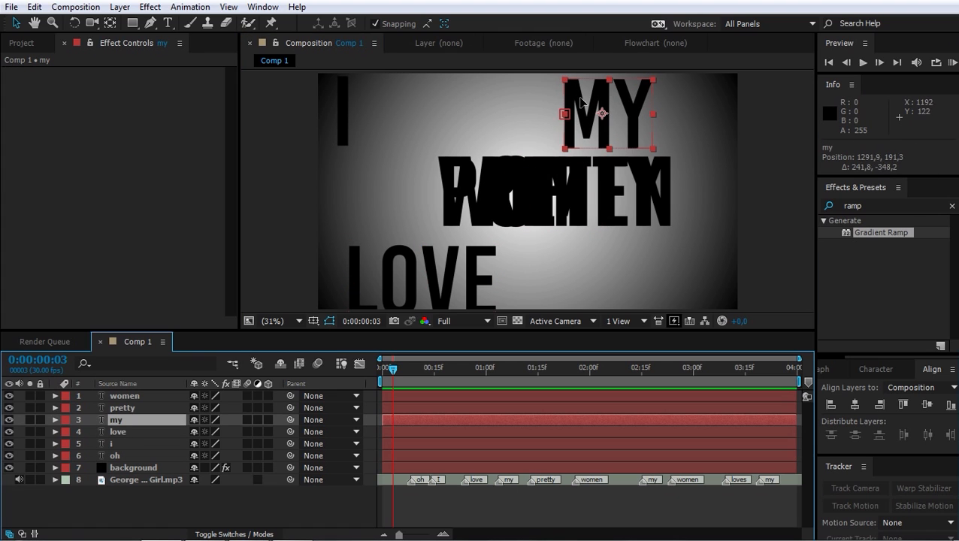
left_click(144, 409)
left_click_drag(495, 197, 578, 255)
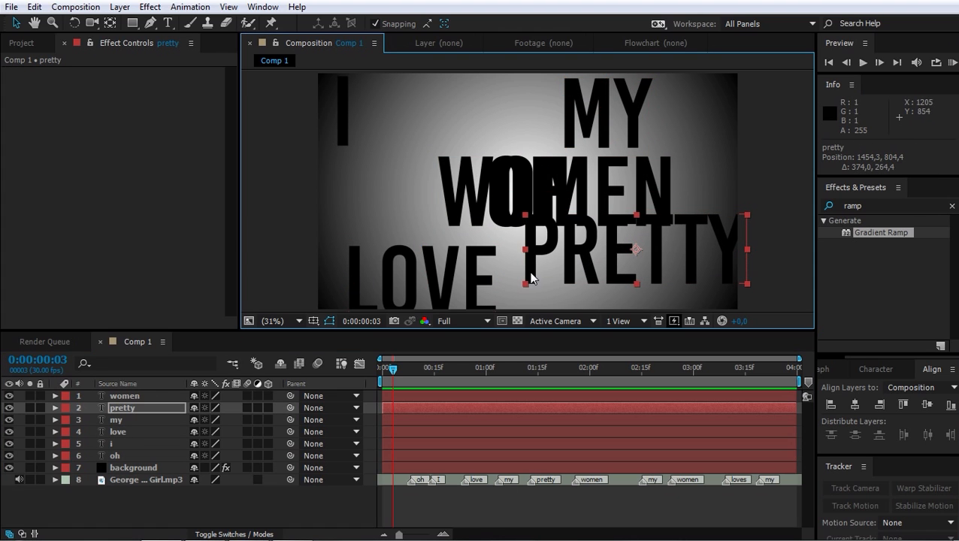
Move the WOMEN text between I and MY along the top of the frame, about (735, 205), and select OH
left_click(134, 395)
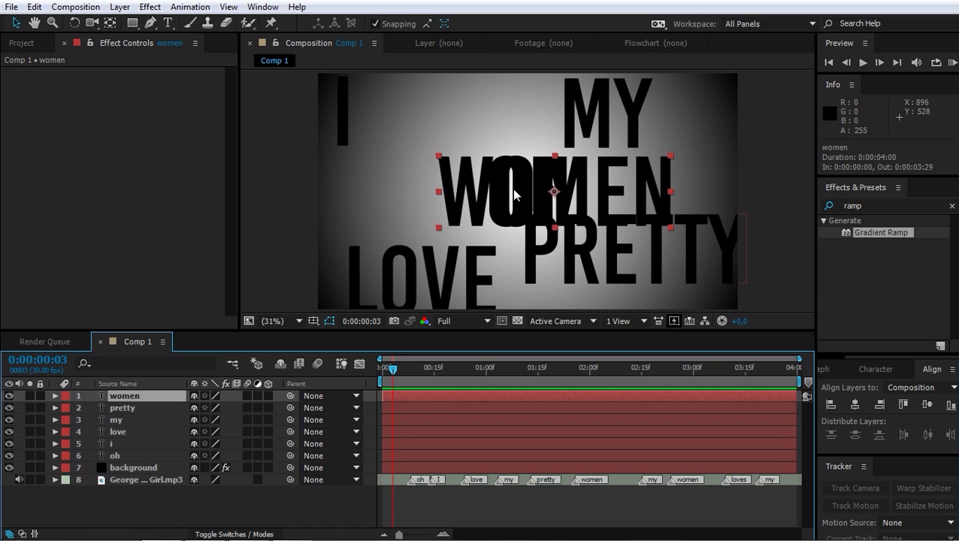
left_click_drag(513, 193, 438, 119)
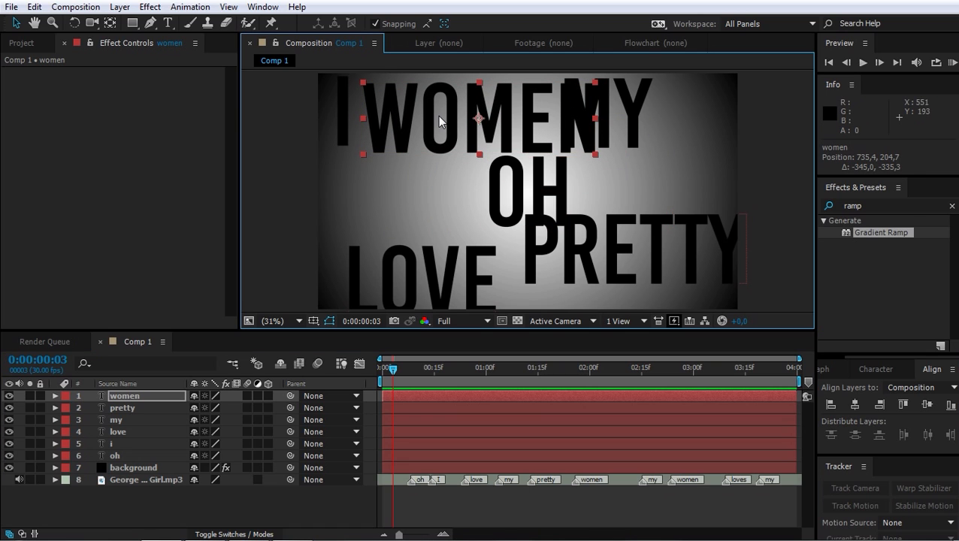
left_click(526, 191)
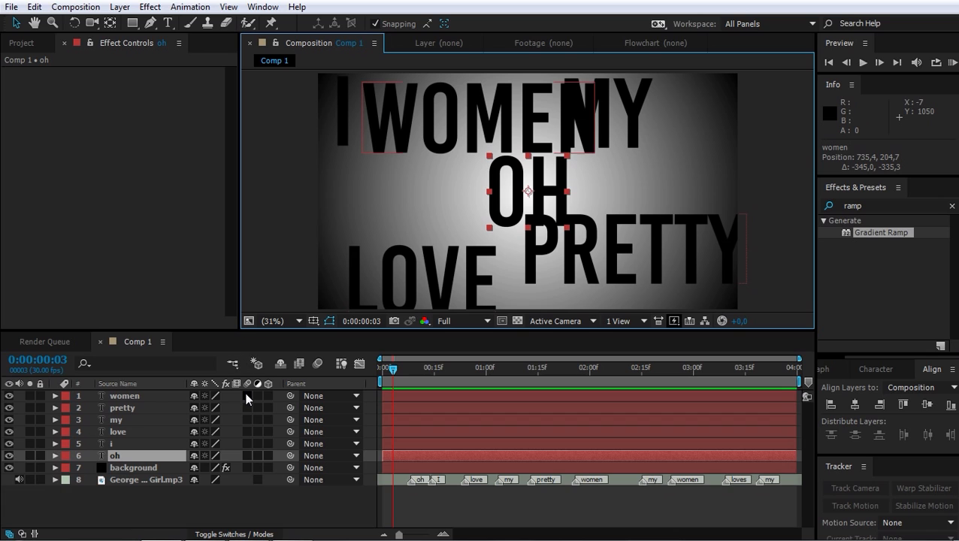
Enable motion blur and 3D on all six text layers, but not on the background layer
key("ctrl+a")
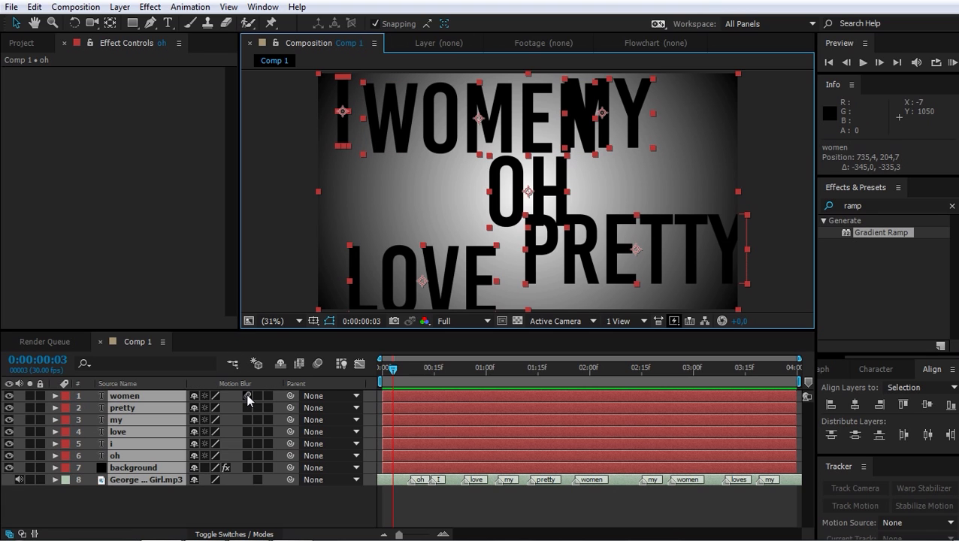
left_click(248, 396)
left_click(268, 396)
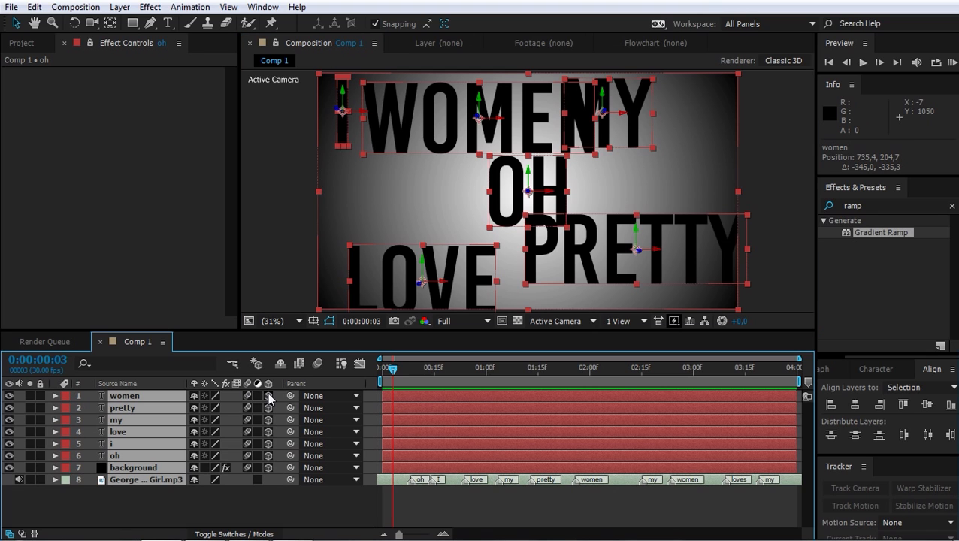
left_click(254, 502)
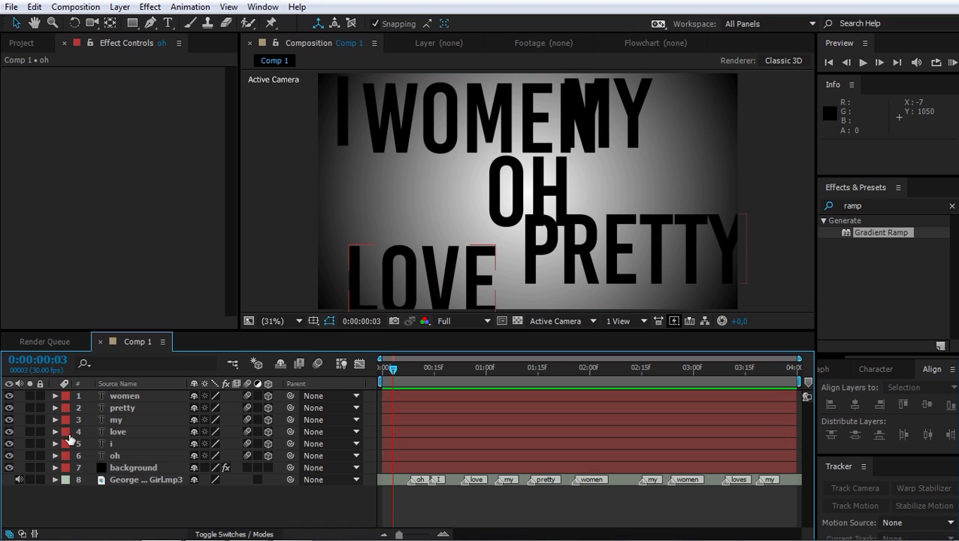
Add a two-node camera with the 50mm preset to the composition
right_click(146, 502)
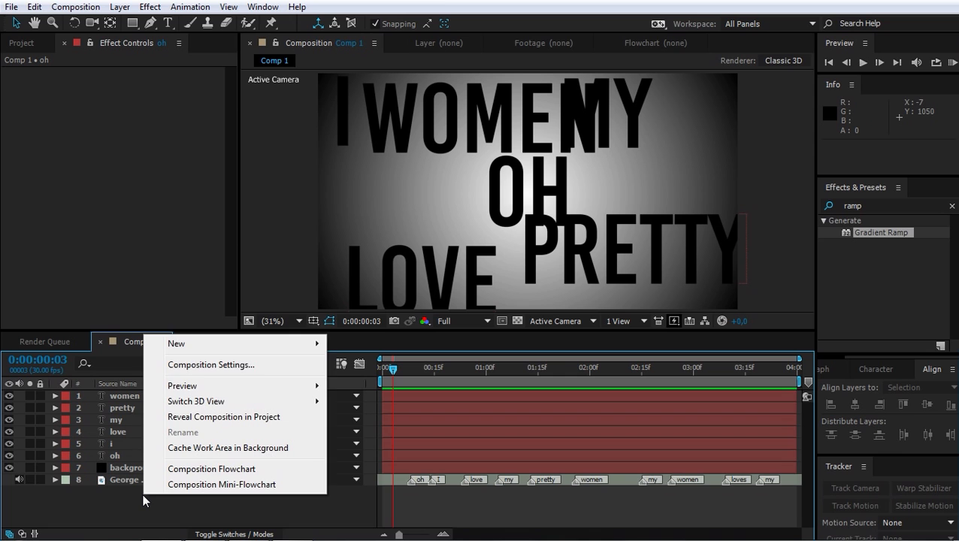
right_click(122, 501)
mouse_move(272, 353)
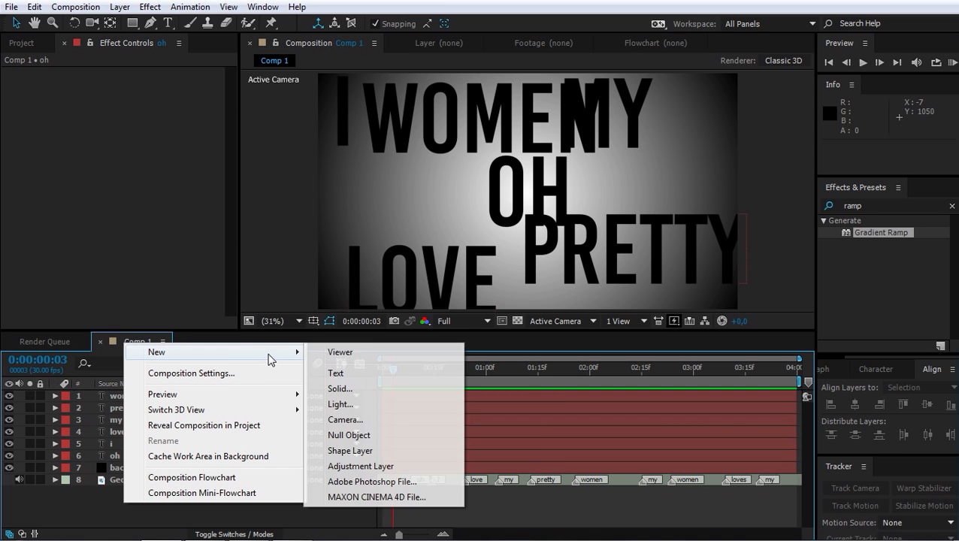
left_click(375, 419)
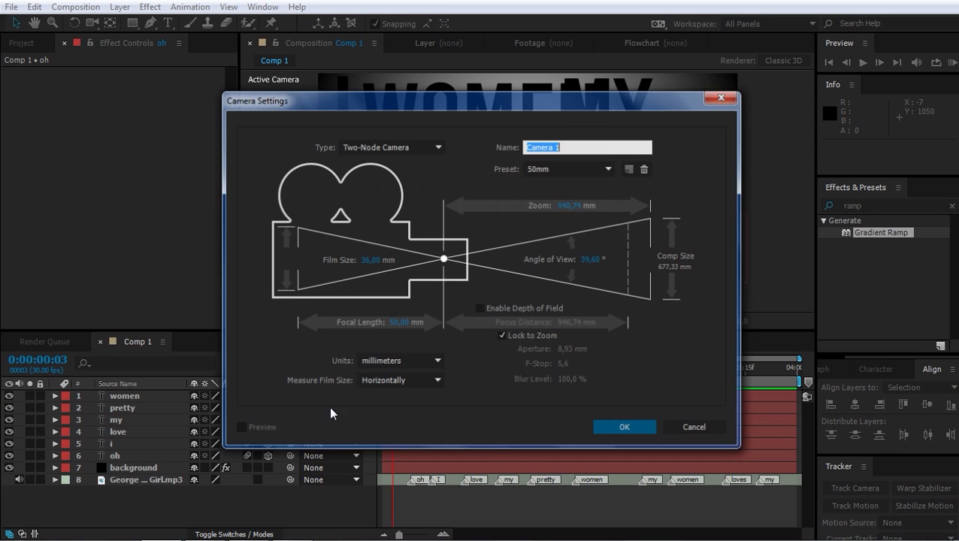
left_click(624, 428)
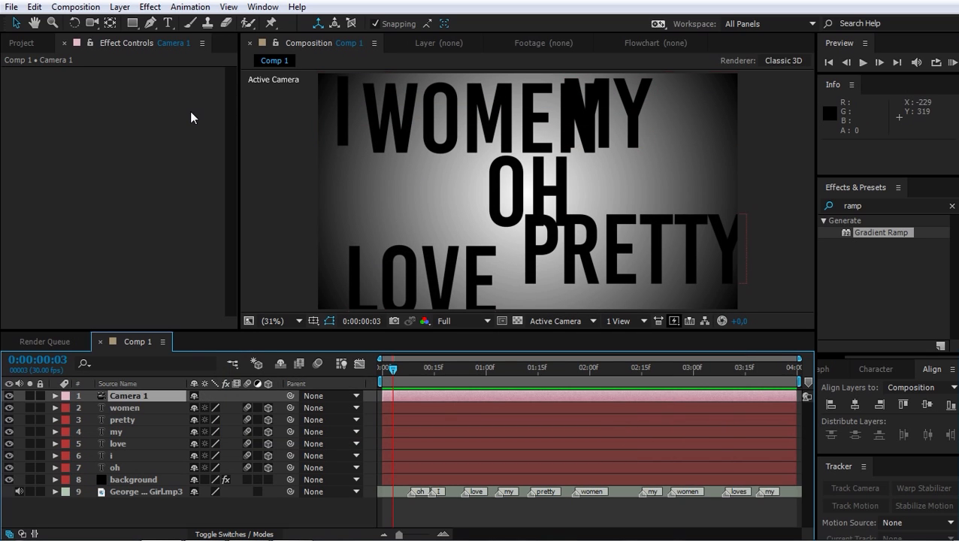
Orbit the camera around the words to an angled view, at about position (2076, -559, -2160)
left_click(90, 24)
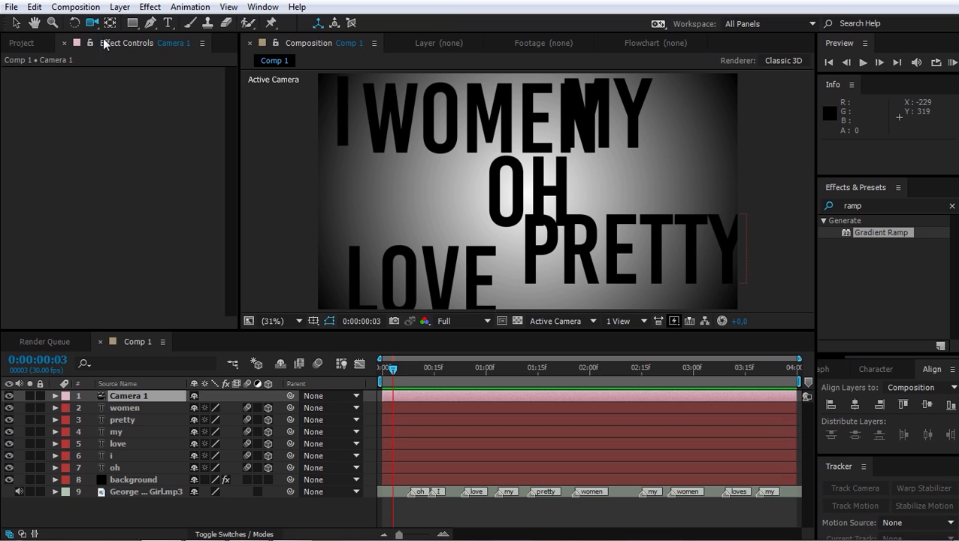
key("c")
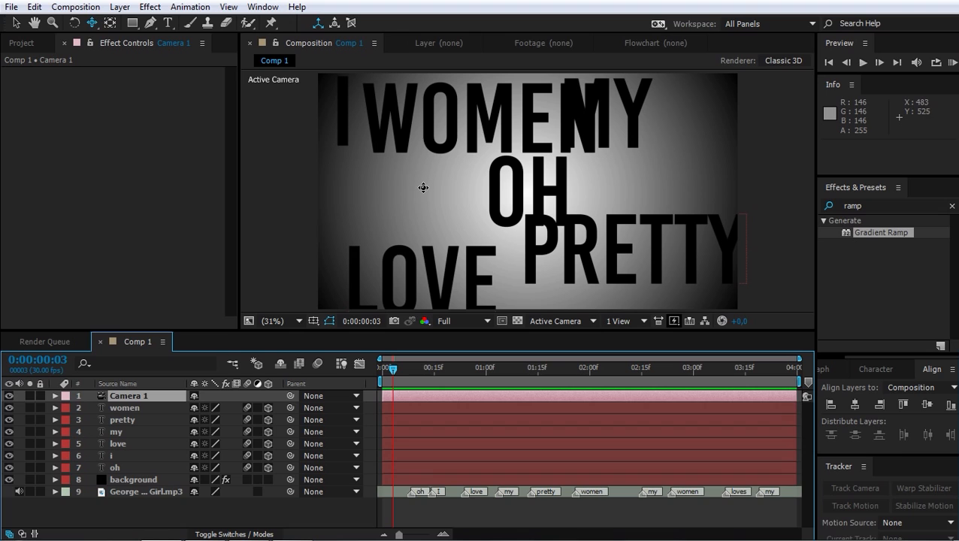
key("v")
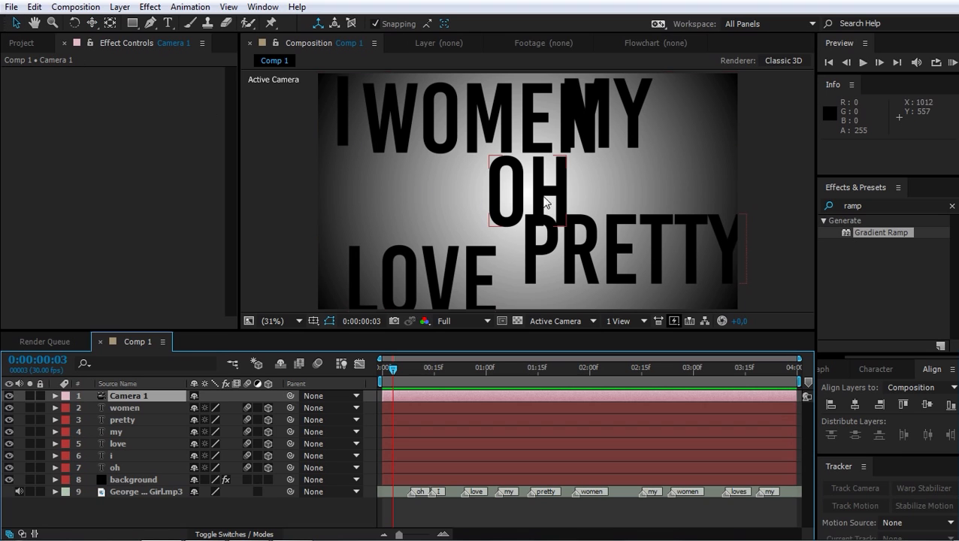
left_click(517, 191)
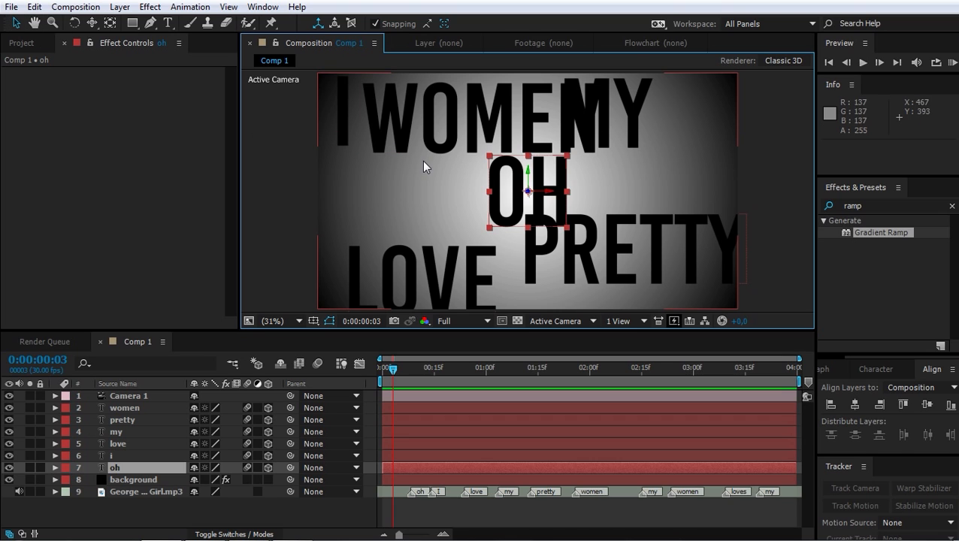
key("y")
left_click_drag(453, 179, 473, 193)
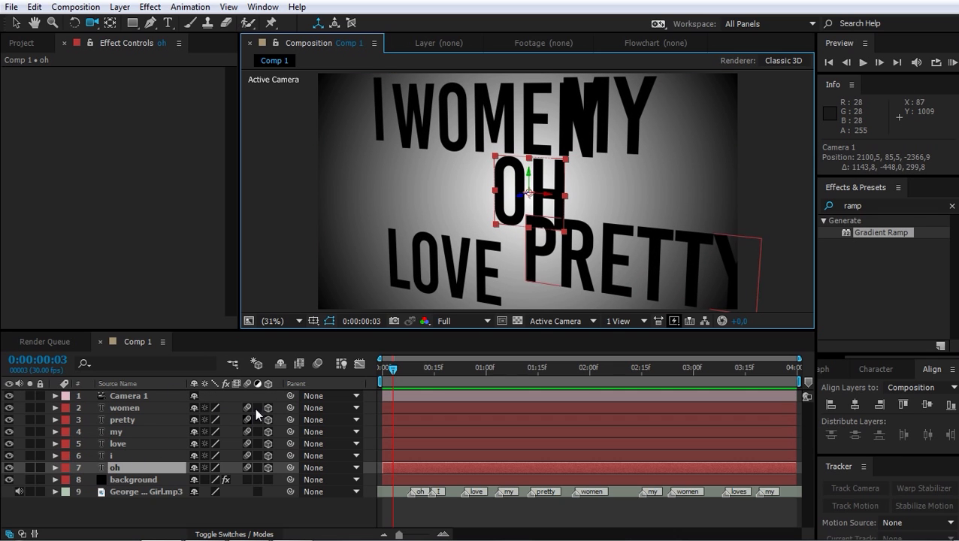
left_click_drag(460, 201, 470, 266)
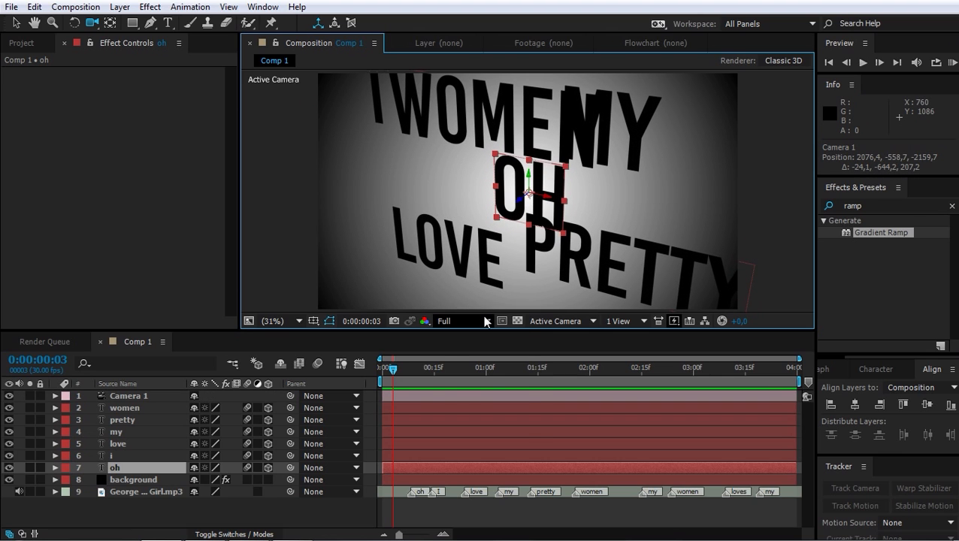
Try Half preview resolution and try moving the I text between WOMEN and LOVE
left_click(486, 320)
left_click(467, 374)
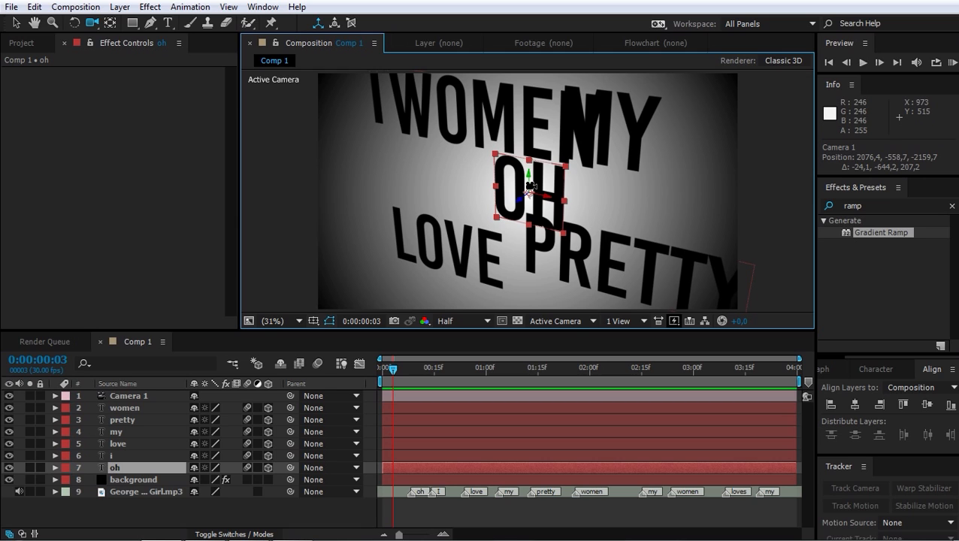
left_click(156, 454)
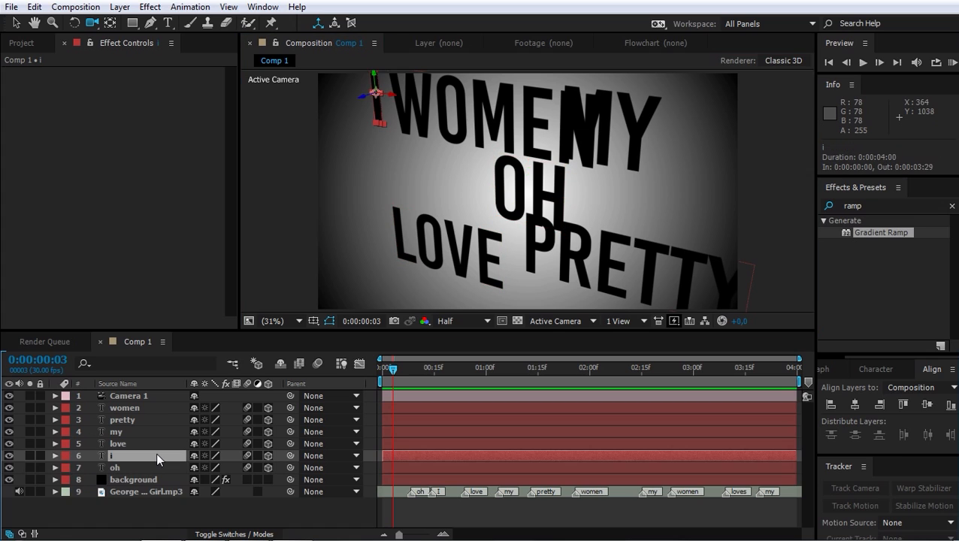
key("v")
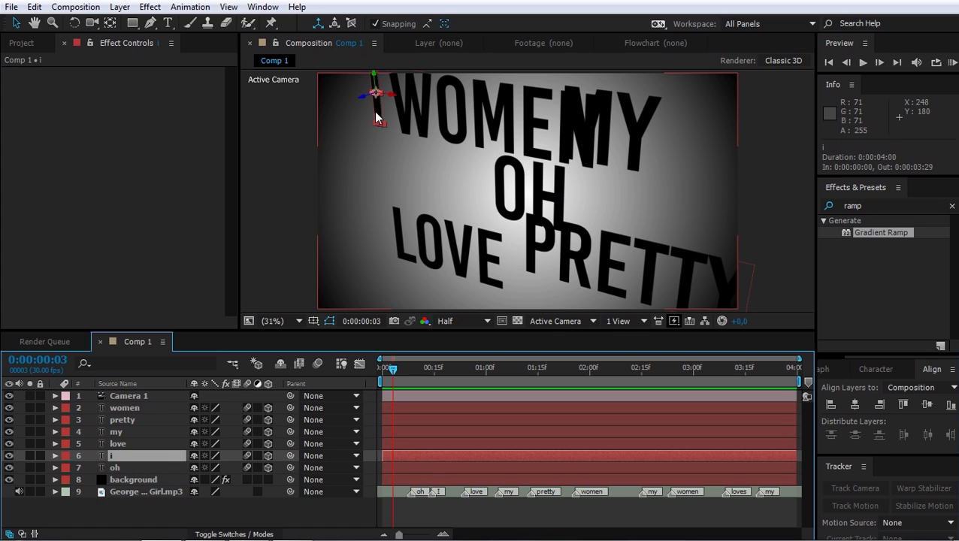
left_click_drag(378, 113, 398, 182)
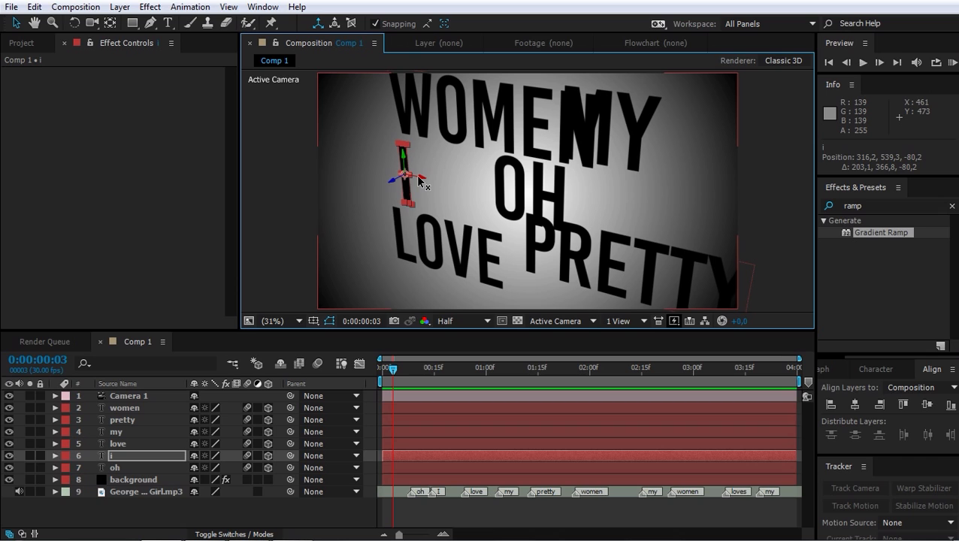
left_click_drag(418, 181, 384, 181)
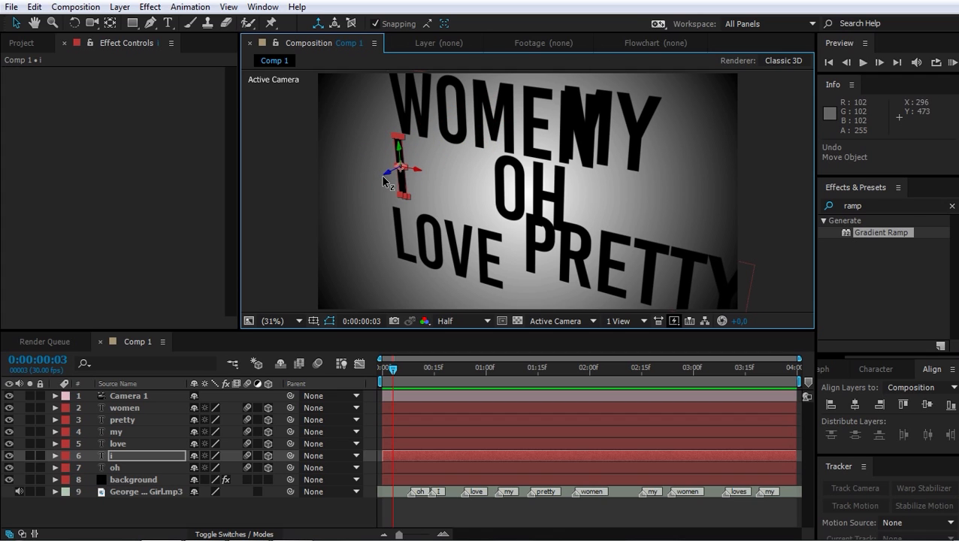
Try to orbit the camera round to a side view of the words
left_click(467, 177)
key("c")
left_click_drag(469, 177, 584, 165)
key("ctrl+z")
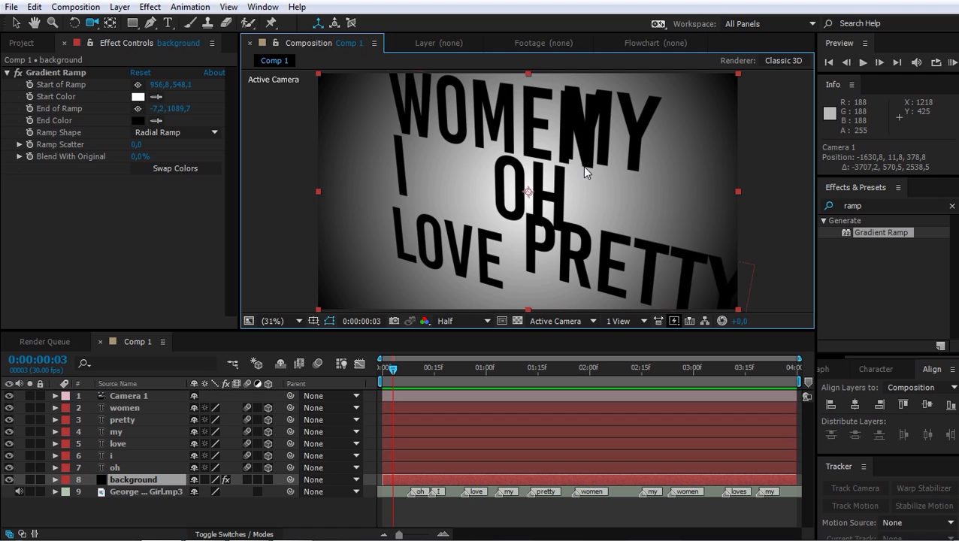
left_click_drag(481, 184, 586, 178)
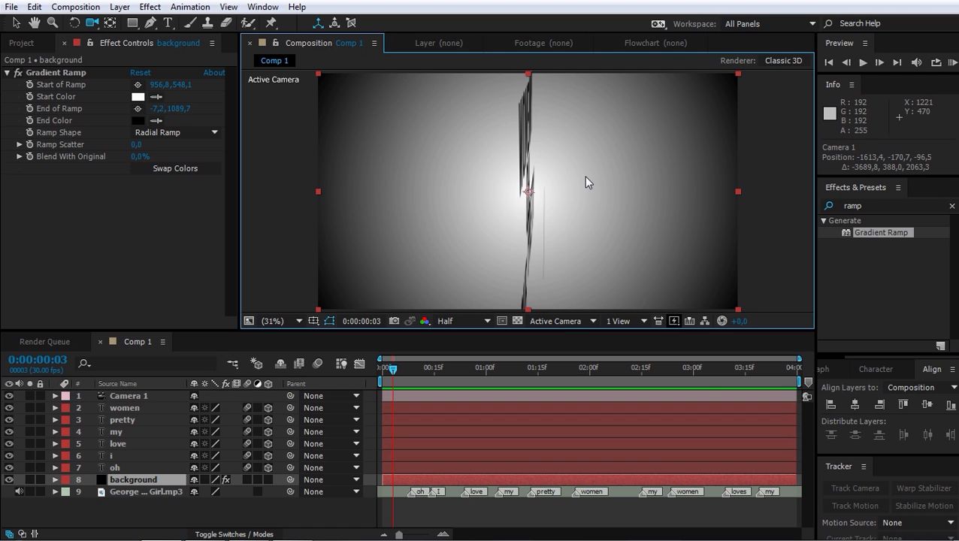
Undo the last camera orbit, the moves of the I text and the preview resolution change
key("ctrl+z")
key("ctrl+z")
key("ctrl+z")
key("ctrl+z")
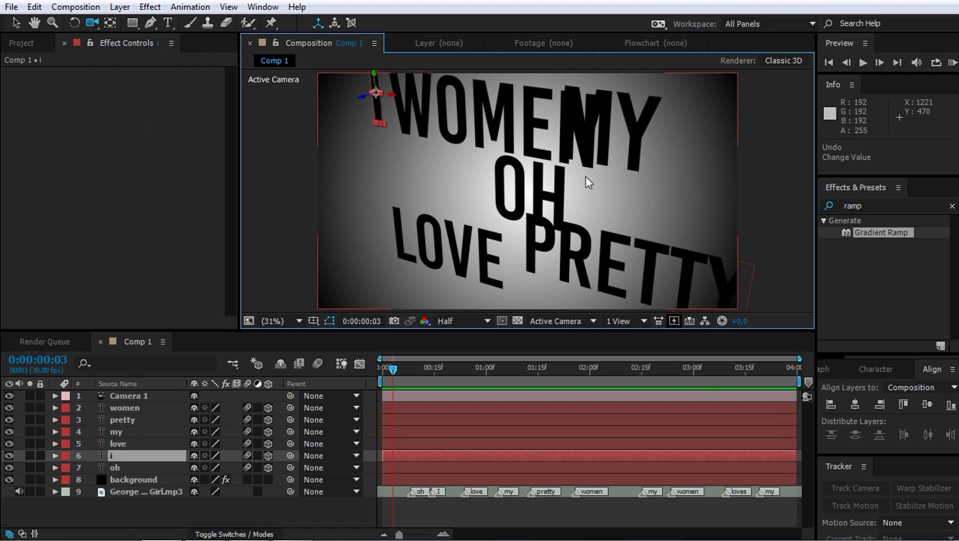
key("ctrl+z")
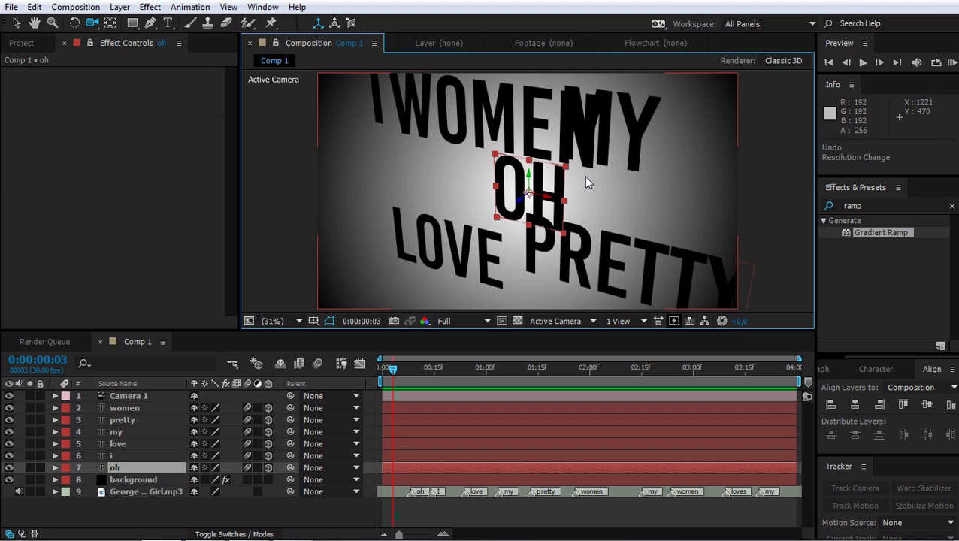
Move the I text beside the H of OH, near position (1152, 587), and orbit the camera to check it
key("v")
left_click(375, 97)
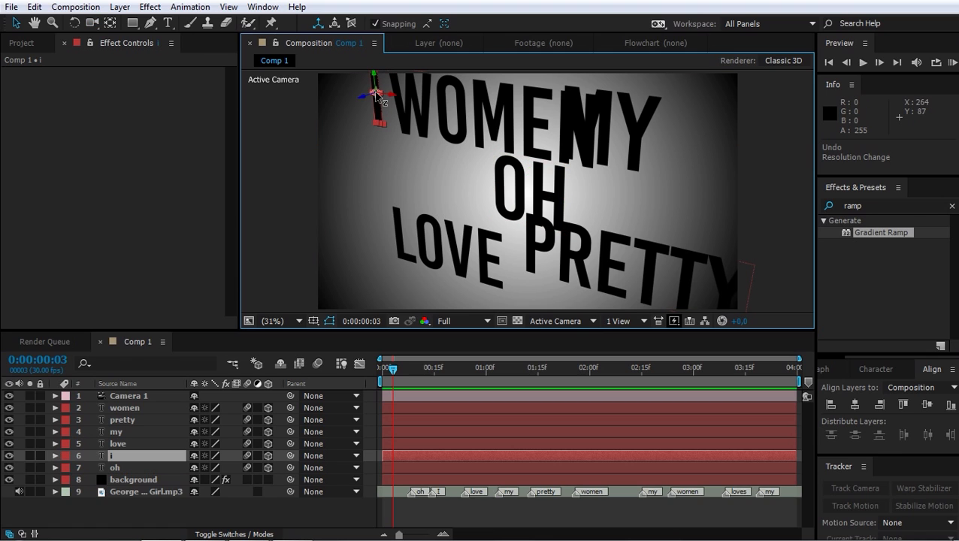
left_click_drag(375, 97, 626, 191)
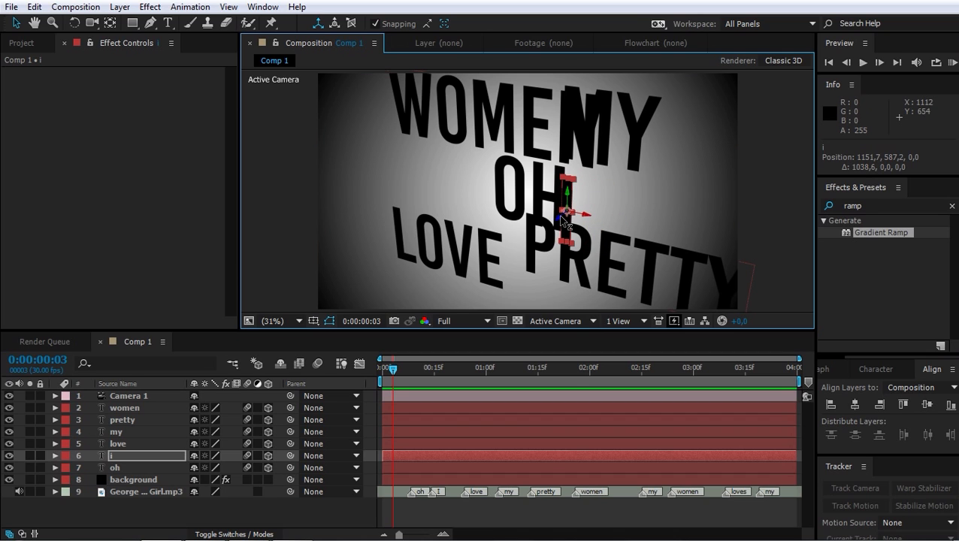
left_click_drag(565, 220, 575, 197)
key("c")
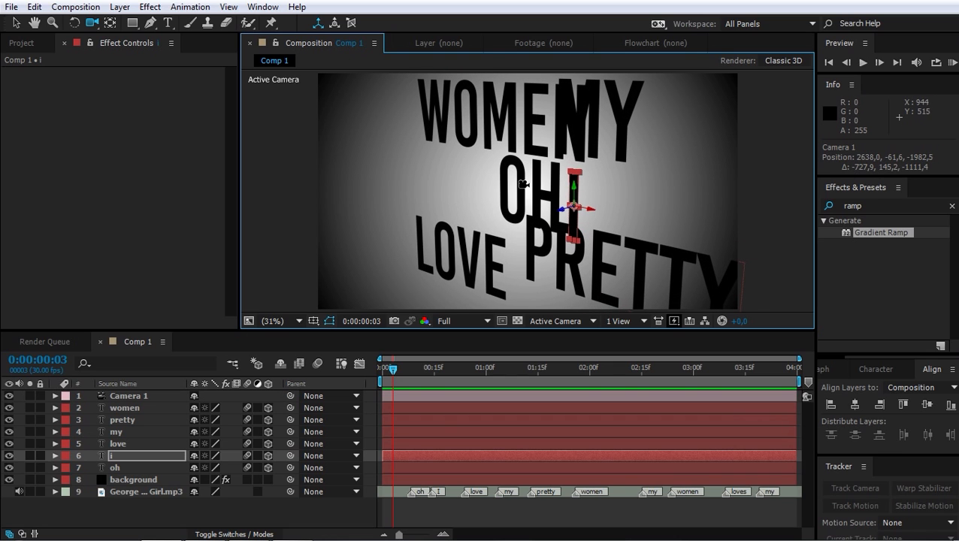
Set the X Rotation of the I text to 90° and orbit the camera to check it
left_click(145, 456)
key("r")
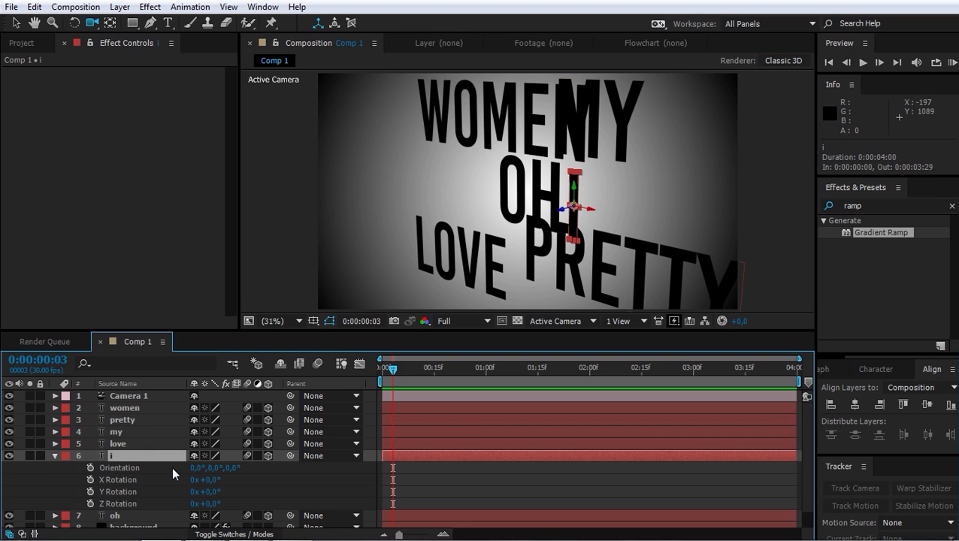
left_click_drag(214, 494, 266, 473)
key("ctrl+z")
key("ctrl+z")
type("90")
key("Return")
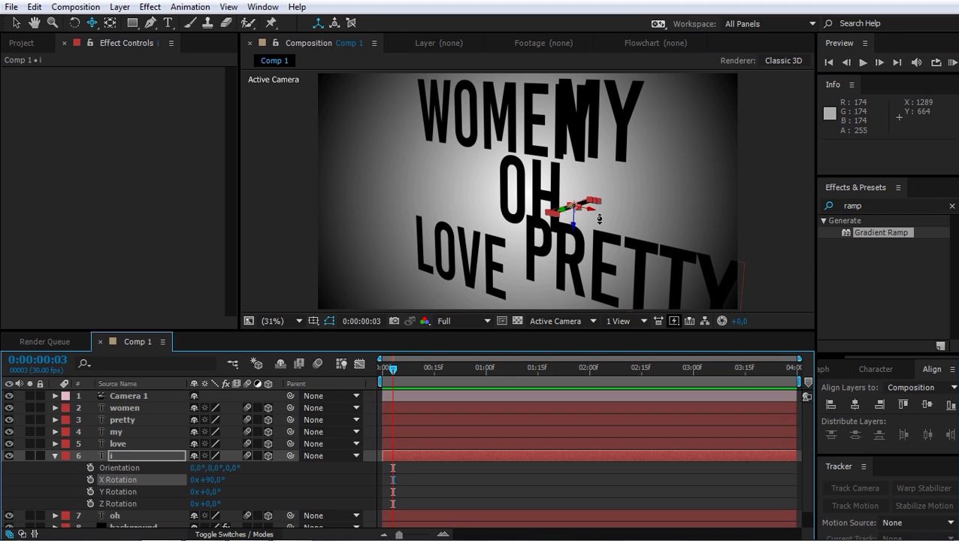
left_click_drag(599, 218, 627, 219)
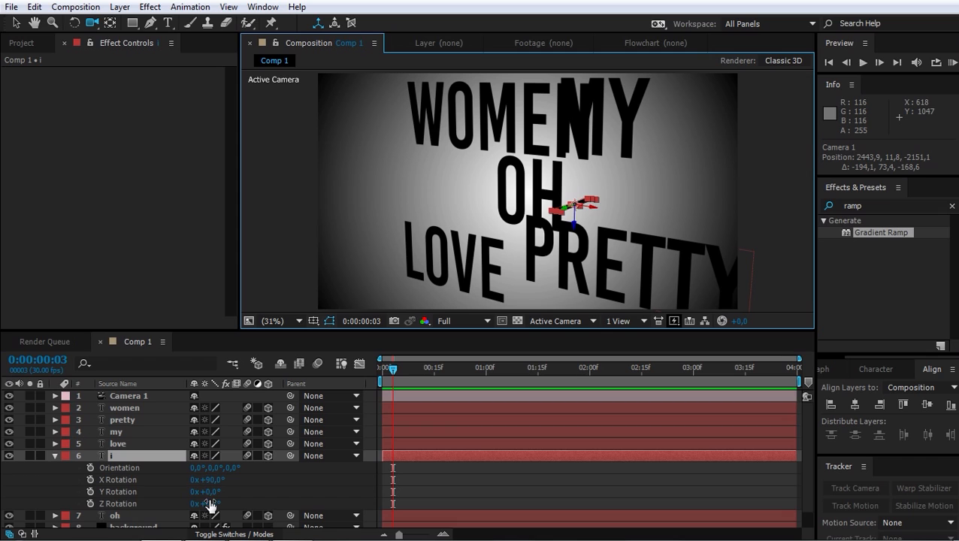
Set the Y Rotation of the I text to 90° and check it from another camera angle
left_click_drag(211, 503, 231, 491)
key("ctrl+z")
left_click_drag(171, 485, 154, 488)
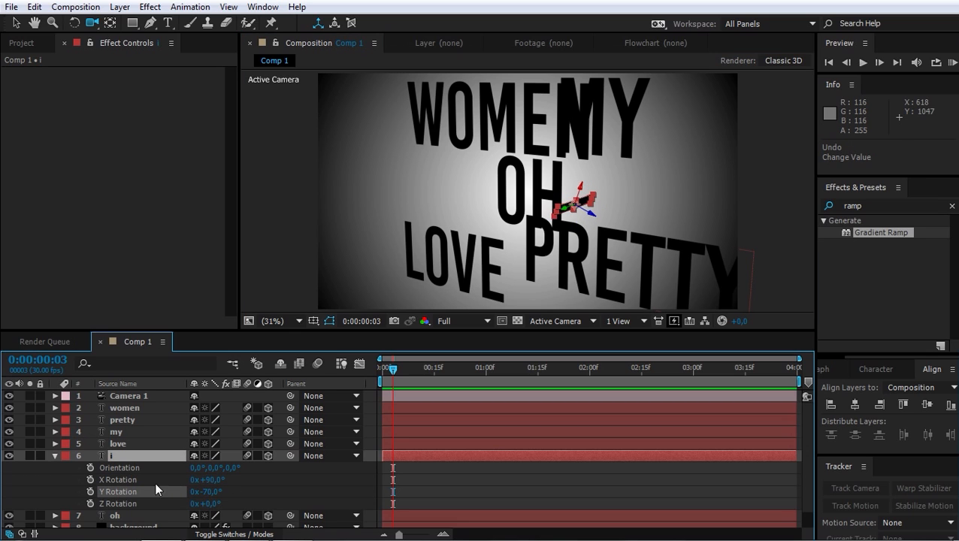
type("0")
key("Return")
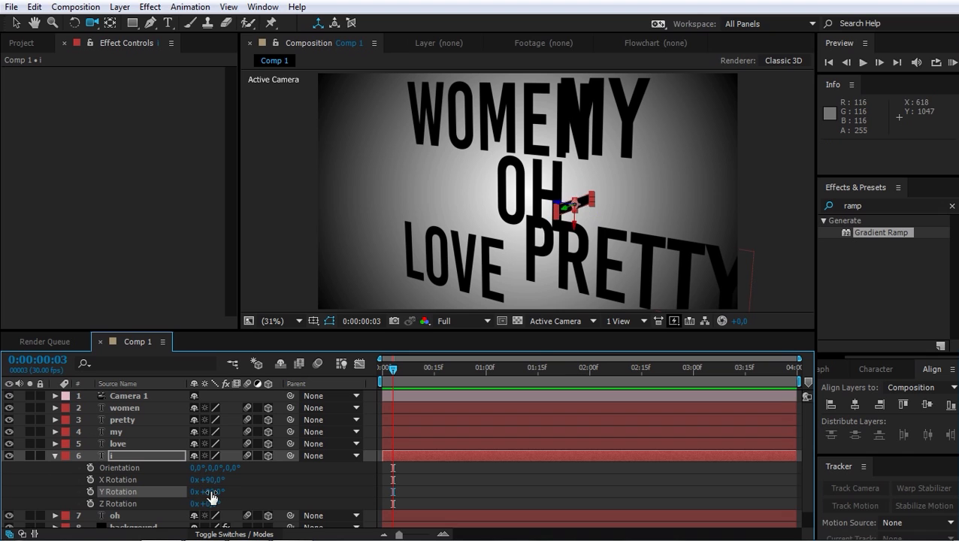
mouse_move(599, 204)
left_mouse_down()
mouse_move(586, 202)
mouse_move(613, 203)
mouse_move(578, 211)
mouse_move(623, 199)
mouse_move(593, 204)
mouse_move(606, 208)
left_mouse_up()
Raise the rotated I text to the middle height of the H in OH
key("v")
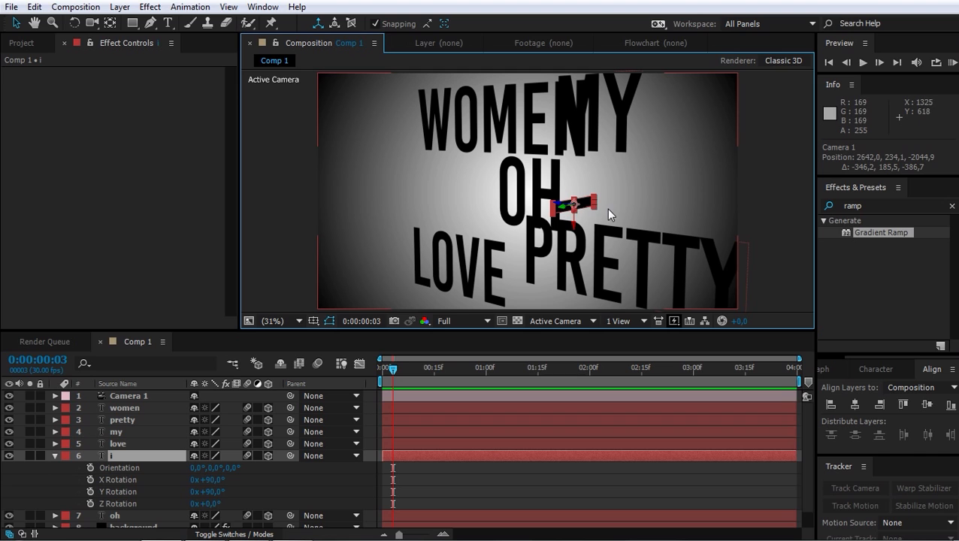
key("c")
left_click_drag(615, 206, 562, 225)
key("v")
key("c")
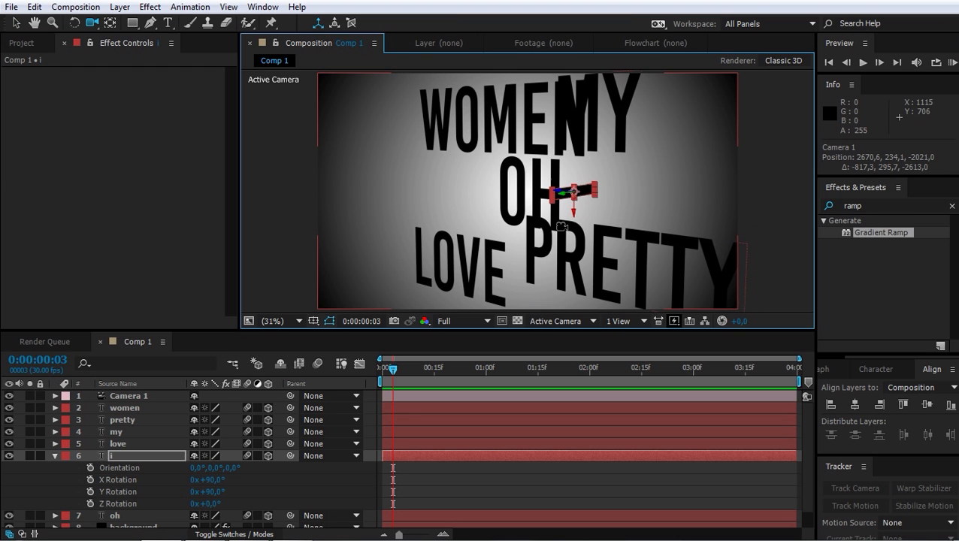
Shift the I text along its Y axis so it extends out from the H, and orbit to check it
left_click(575, 225)
key("c")
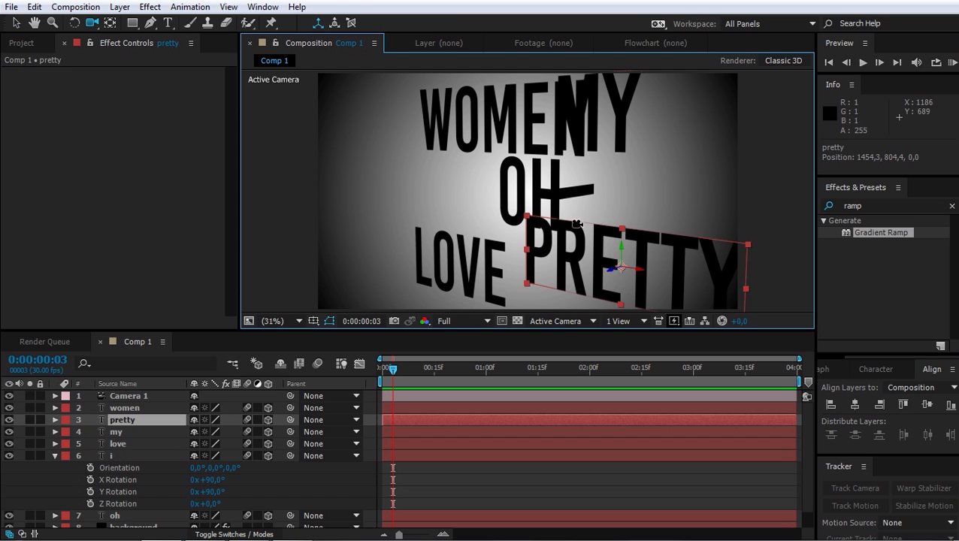
key("v")
left_click(572, 194)
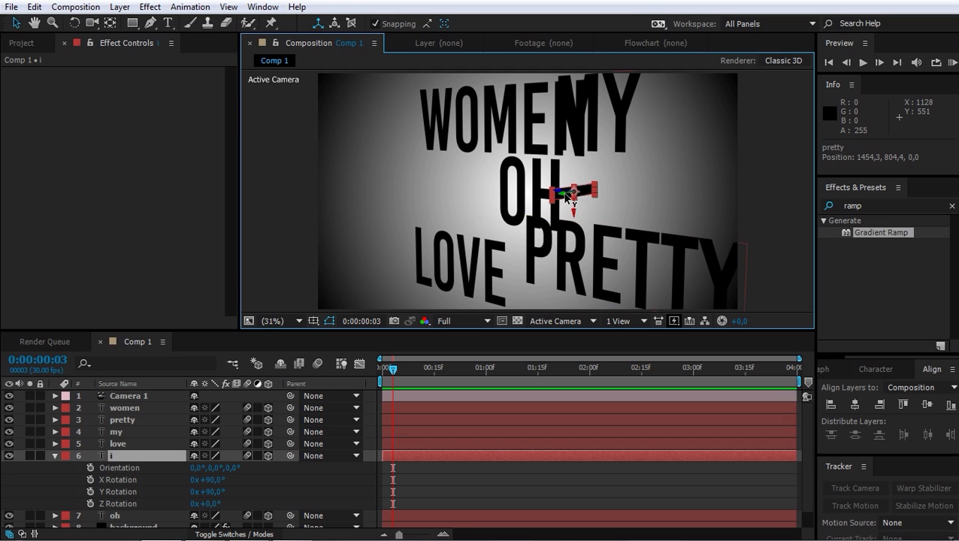
left_click_drag(565, 196, 587, 195)
key("c")
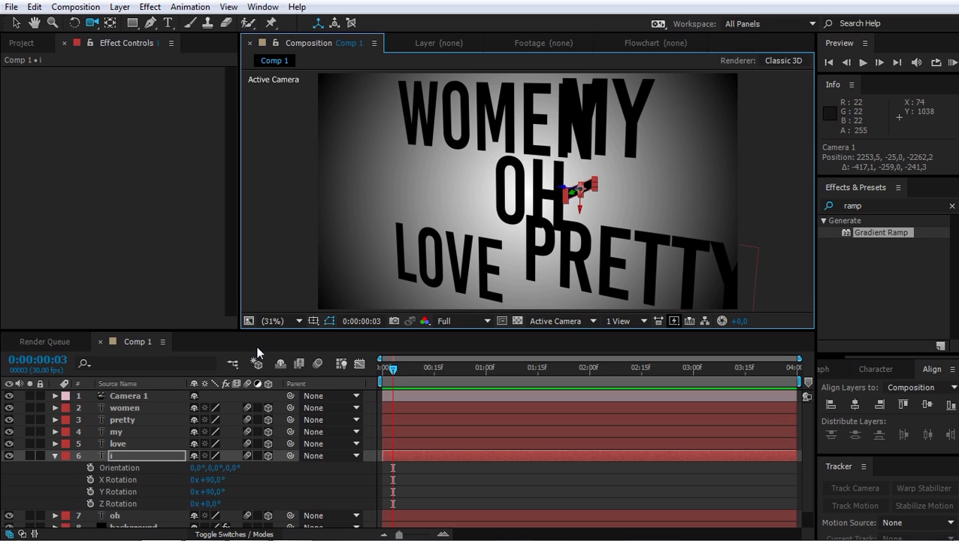
Move the LOVE text to the outer end of the I text and reveal its rotation properties
left_click(54, 456)
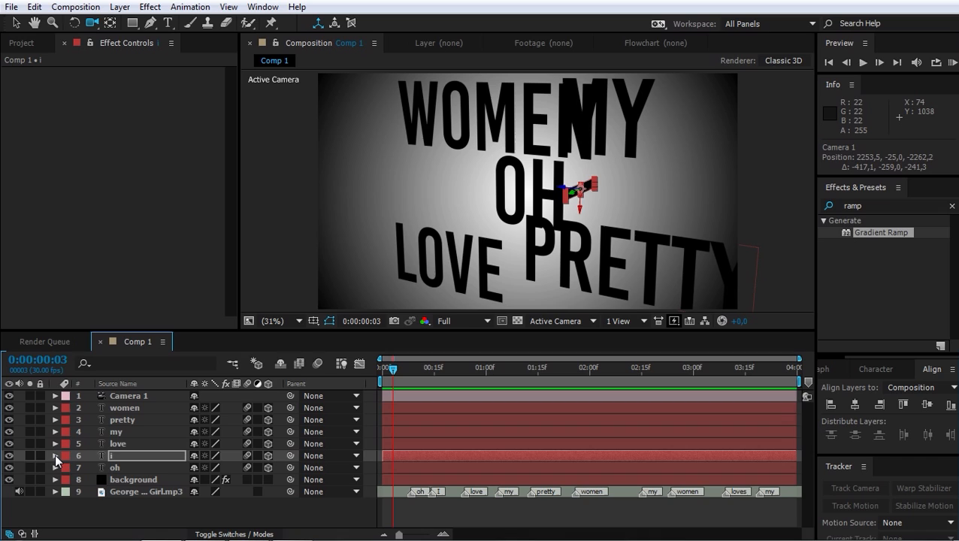
left_click(121, 444)
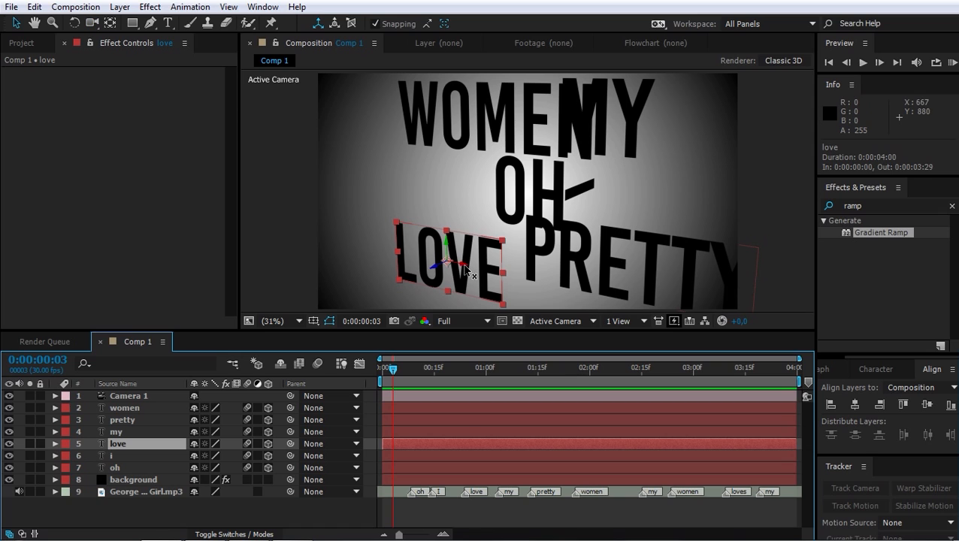
left_click_drag(463, 266, 622, 194)
key("c")
key("v")
left_click_drag(662, 221, 592, 213)
key("c")
key("r")
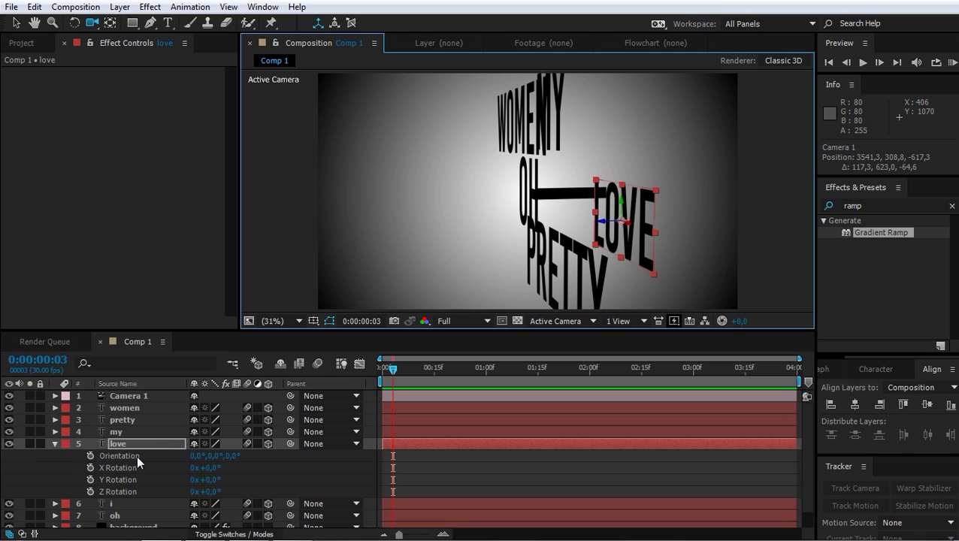
Set the LOVE text's Y Rotation to -90° and its X Rotation to 90°
left_click_drag(208, 476, 148, 484)
key("ctrl+z")
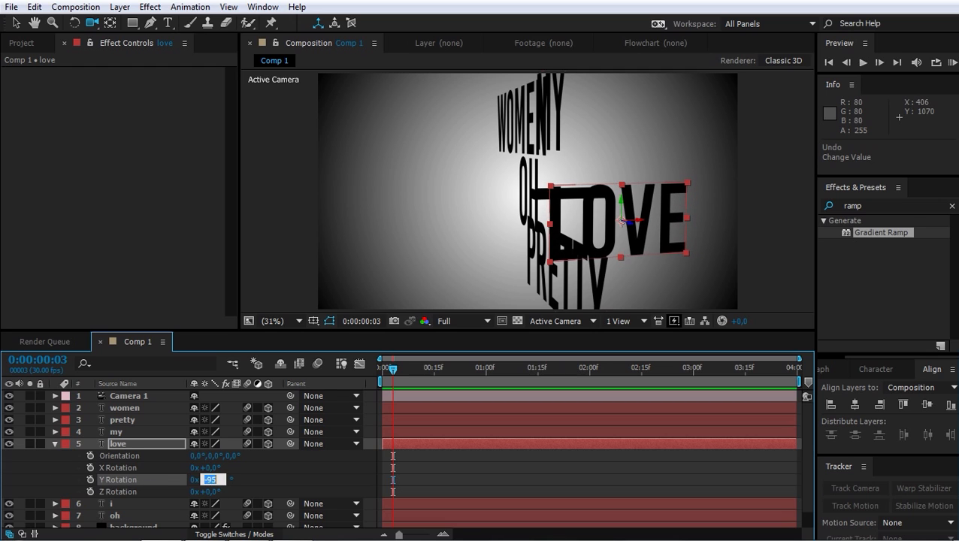
type("-90")
key("Return")
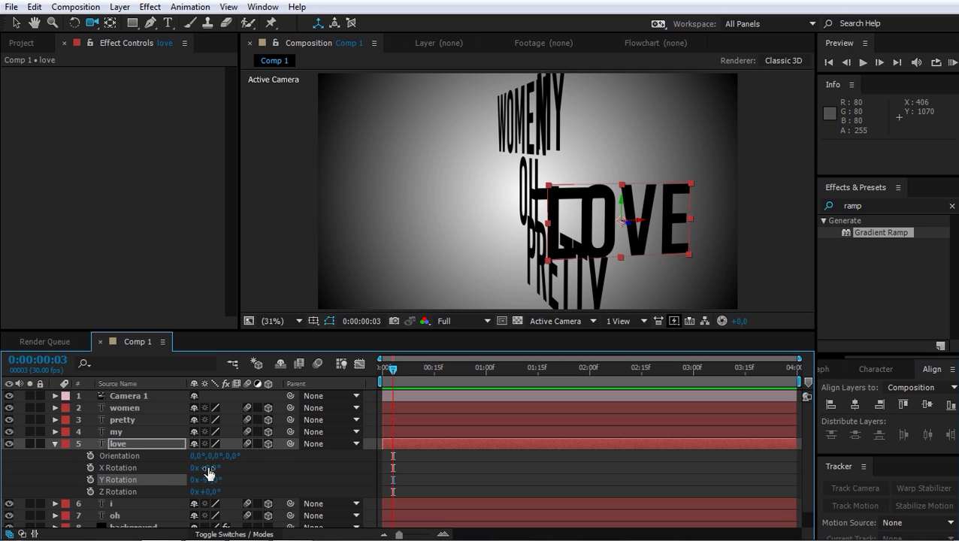
left_click_drag(208, 472, 220, 467)
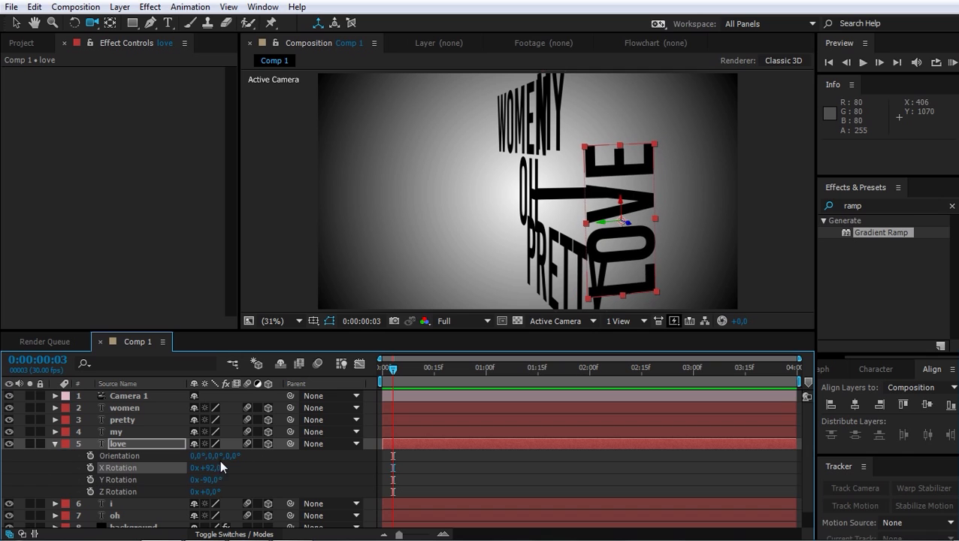
type("0")
key("Return")
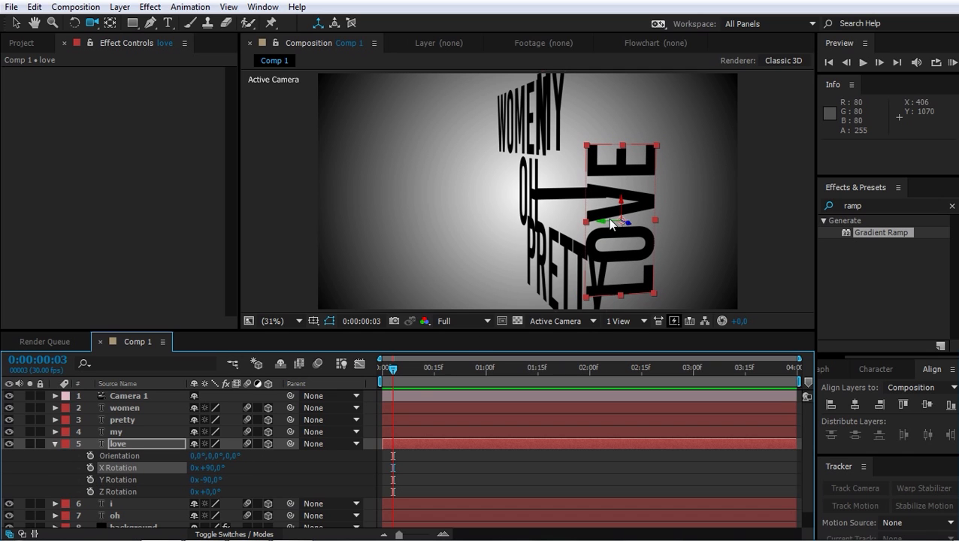
Move the MY text above the upright LOVE text and check its placement from another camera angle
key("c")
left_click_drag(610, 222, 626, 180)
key("v")
key("c")
key("v")
left_click(599, 100)
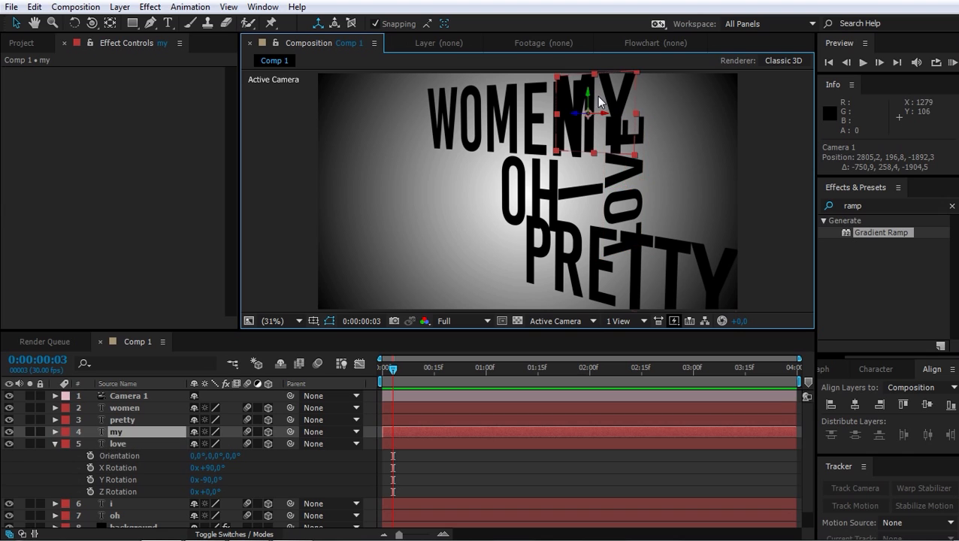
left_click_drag(600, 100, 626, 88)
key("c")
left_click_drag(631, 139, 635, 167)
key("v")
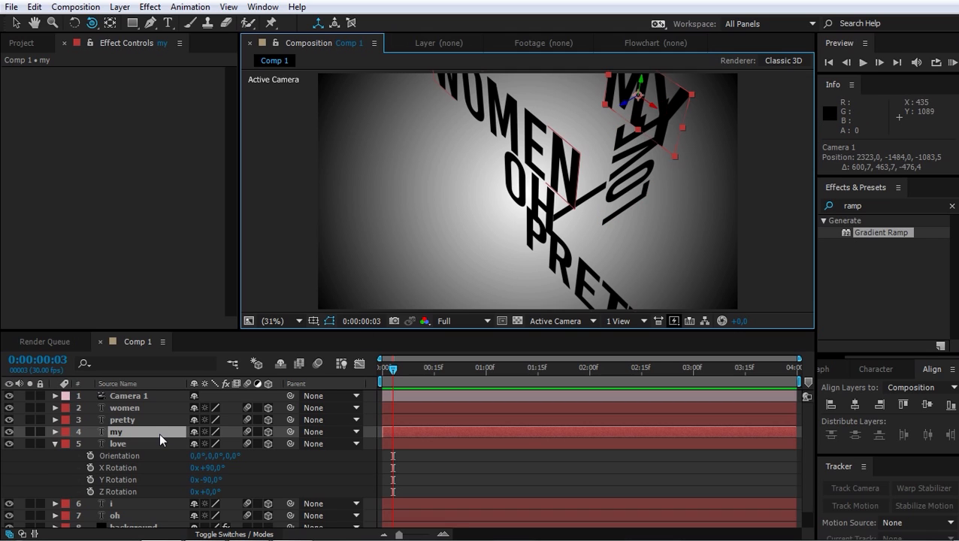
Set the Y Rotation of the MY text to -90°
key("r")
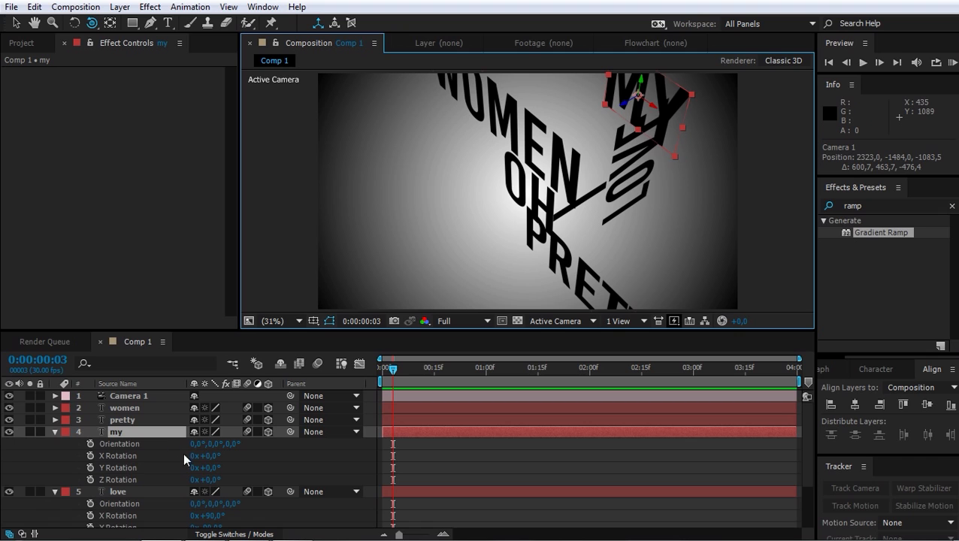
left_click_drag(207, 467, 151, 468)
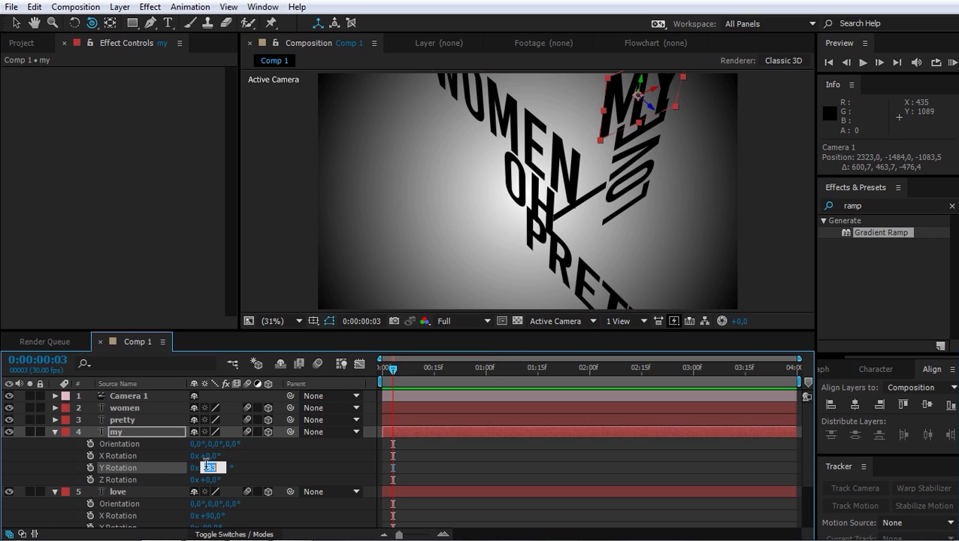
type("0")
key("Return")
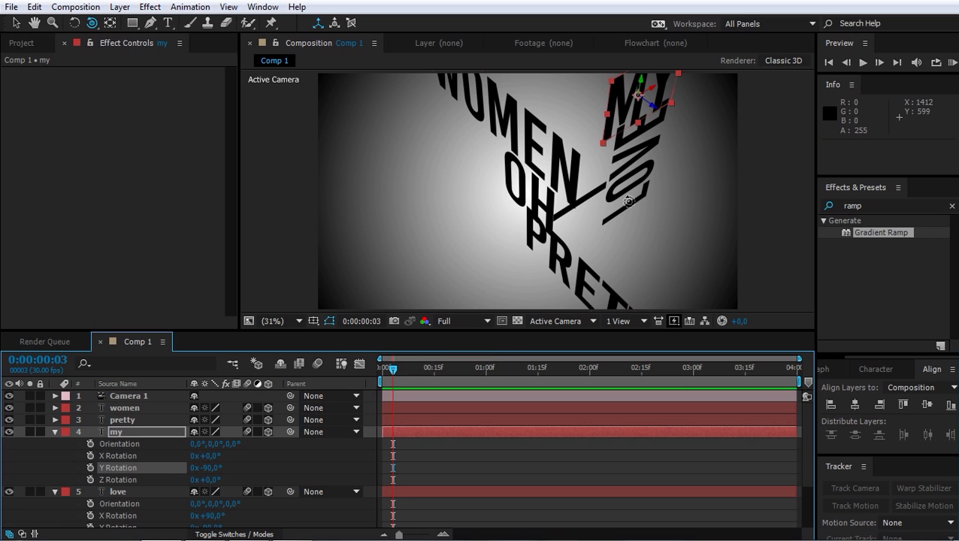
Align the rotated MY text directly on the upper end of the LOVE text, checking it from several camera angles
left_click_drag(651, 191, 560, 242)
key("v")
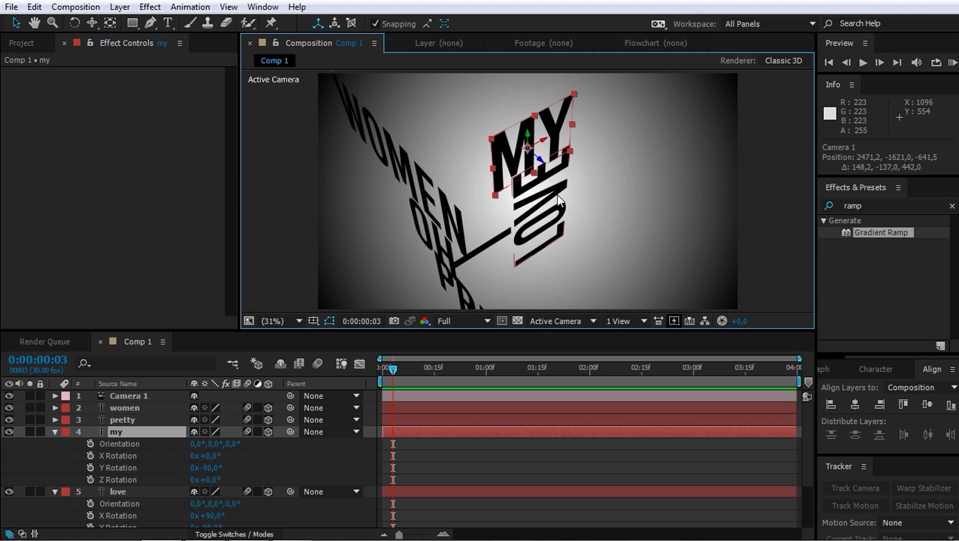
left_click_drag(557, 194, 530, 174)
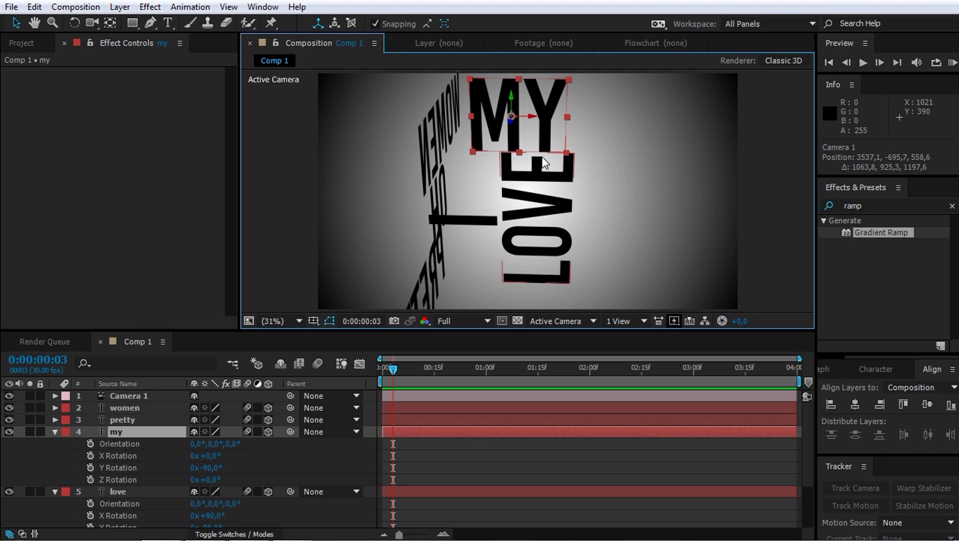
mouse_move(532, 121)
left_mouse_down()
mouse_move(593, 133)
mouse_move(581, 137)
mouse_move(602, 146)
mouse_move(556, 113)
mouse_move(478, 145)
mouse_move(492, 121)
mouse_move(533, 117)
left_mouse_up()
key("c")
key("v")
left_click(570, 129)
key("c")
key("v")
key("c")
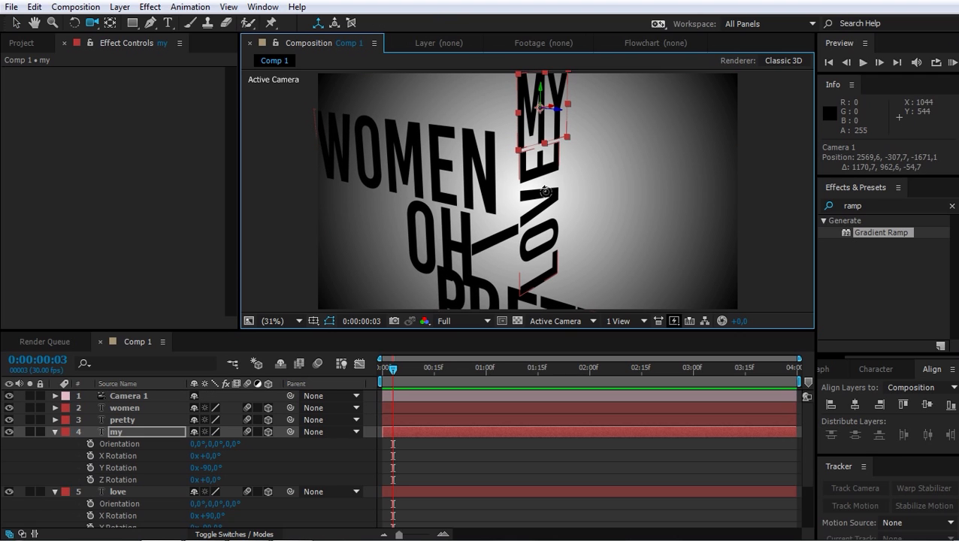
left_click_drag(545, 191, 544, 185)
key("v")
Move the PRETTY text out in depth to the LOVE text and raise it to the height of MY
left_click_drag(527, 273, 671, 165)
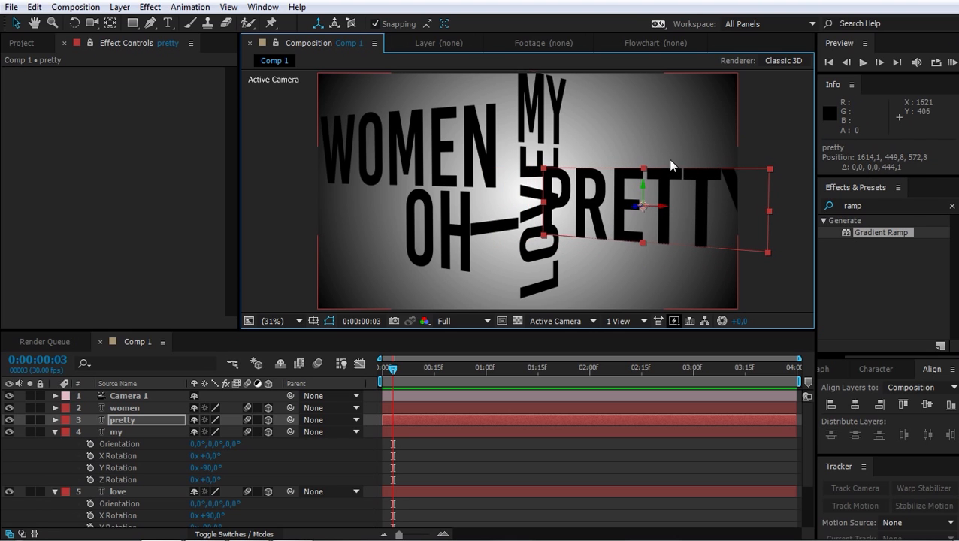
key("c")
left_click_drag(621, 142, 583, 153)
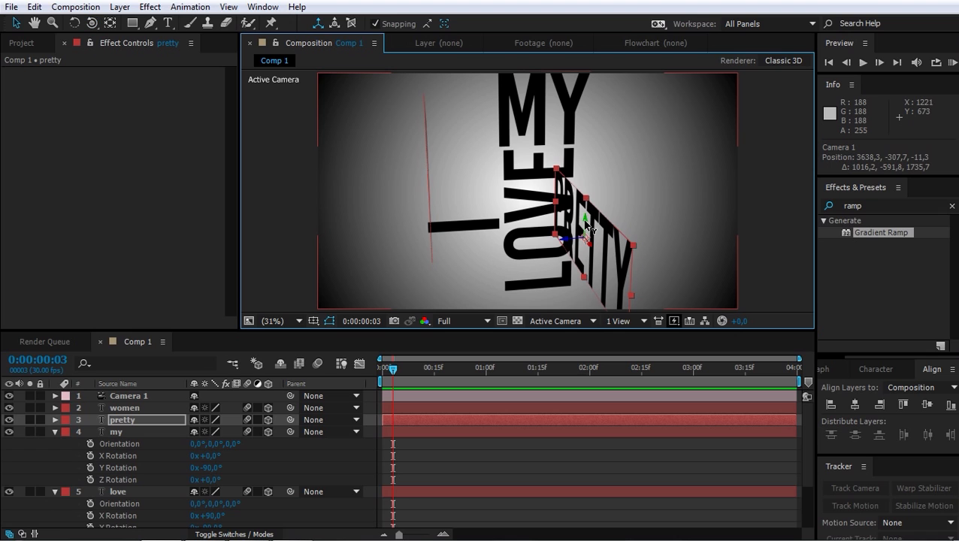
left_click_drag(586, 224, 587, 120)
key("c")
left_click_drag(588, 130, 588, 178)
key("v")
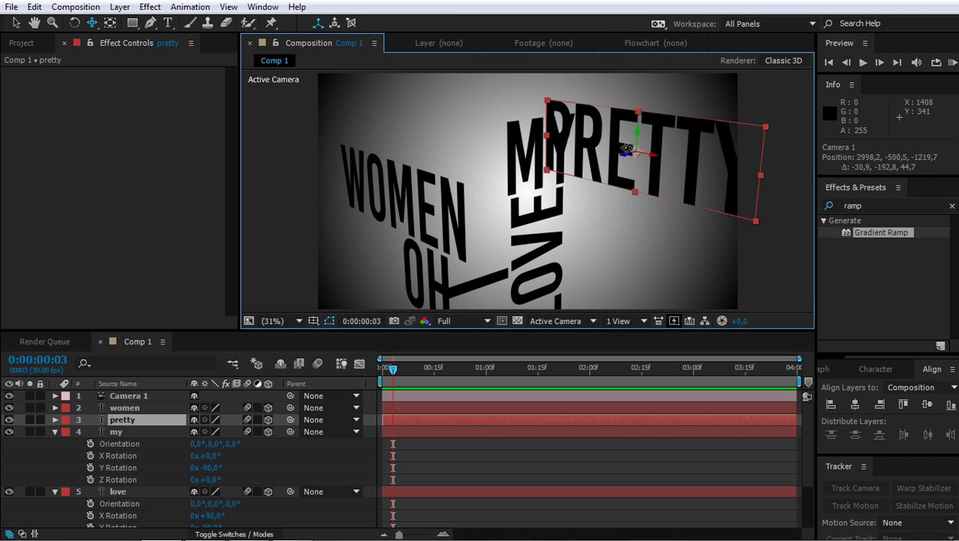
left_click_drag(638, 137, 645, 172)
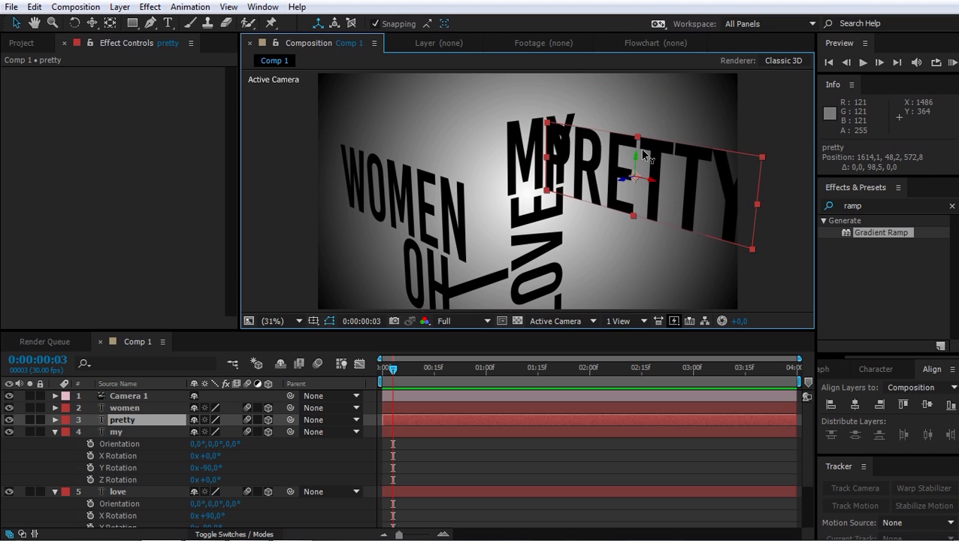
Set the Y Rotation of the PRETTY text to -180°
key("r")
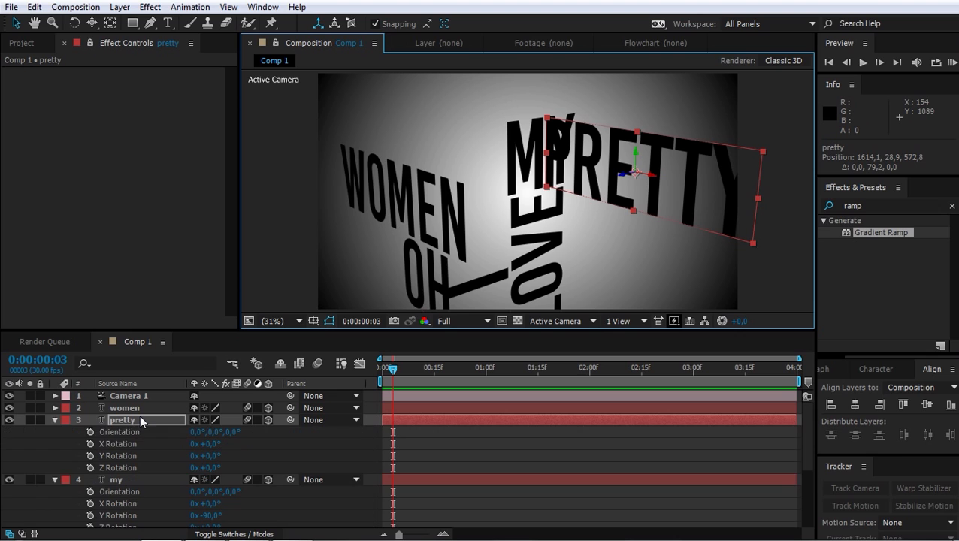
left_click_drag(204, 456, 84, 460)
left_click(213, 455)
type("-1")
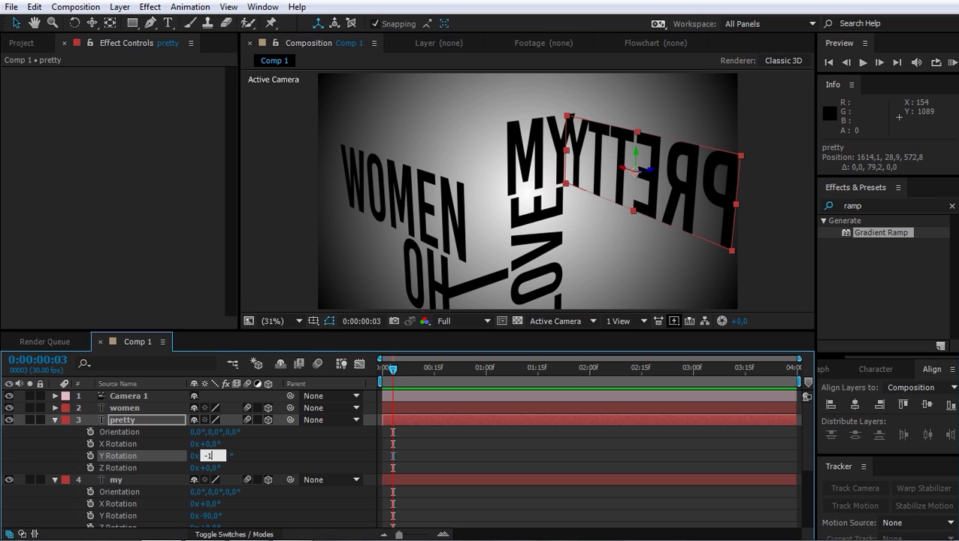
key("Return")
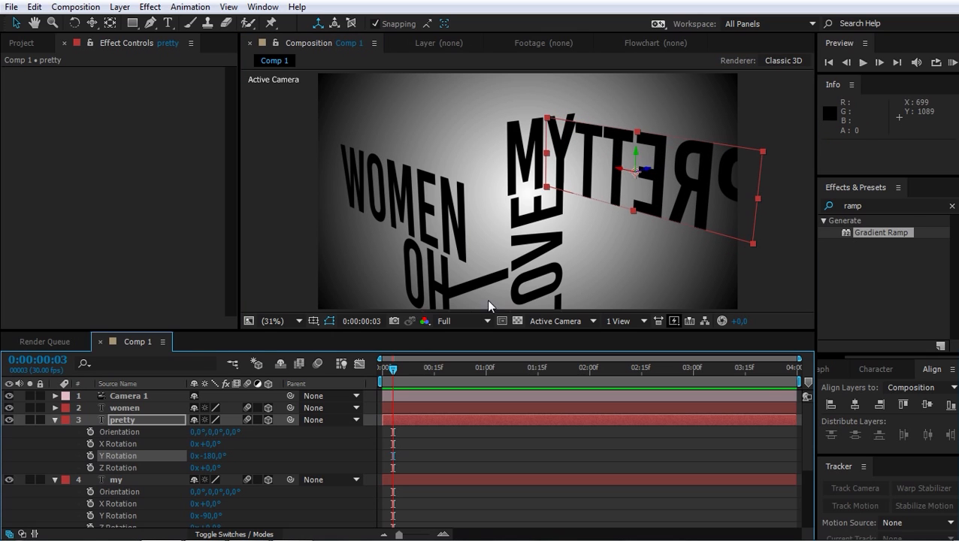
Shift the PRETTY text along its X axis so its P starts at the MY text
key("c")
left_click_drag(625, 210, 480, 242)
key("v")
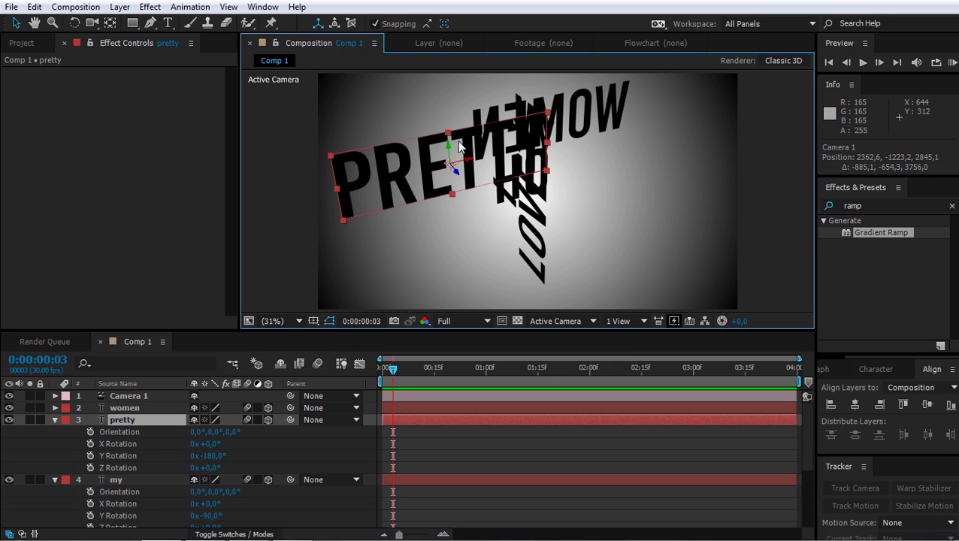
left_click_drag(470, 163, 649, 122)
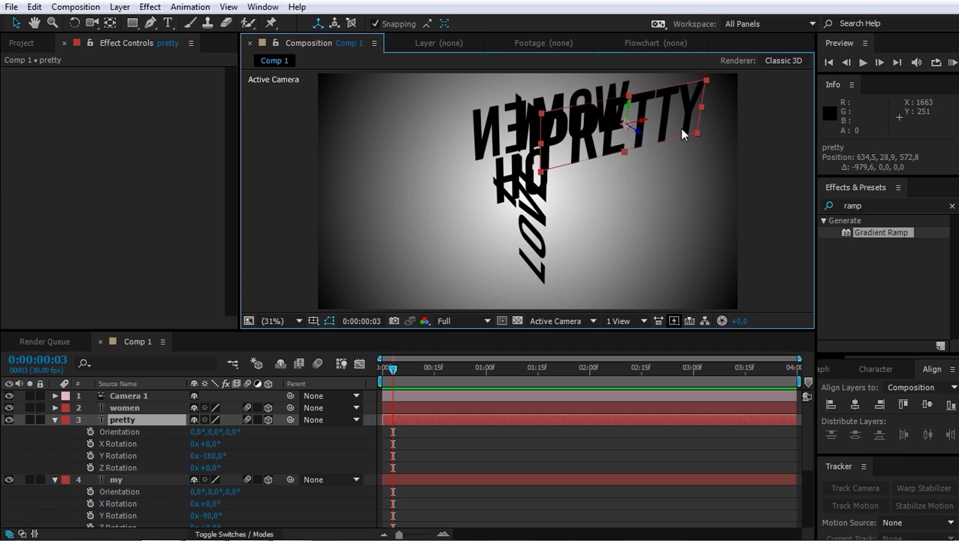
Move the PRETTY text along its Z axis towards the outer edge of the Y in MY
key("c")
left_click_drag(599, 161, 634, 161)
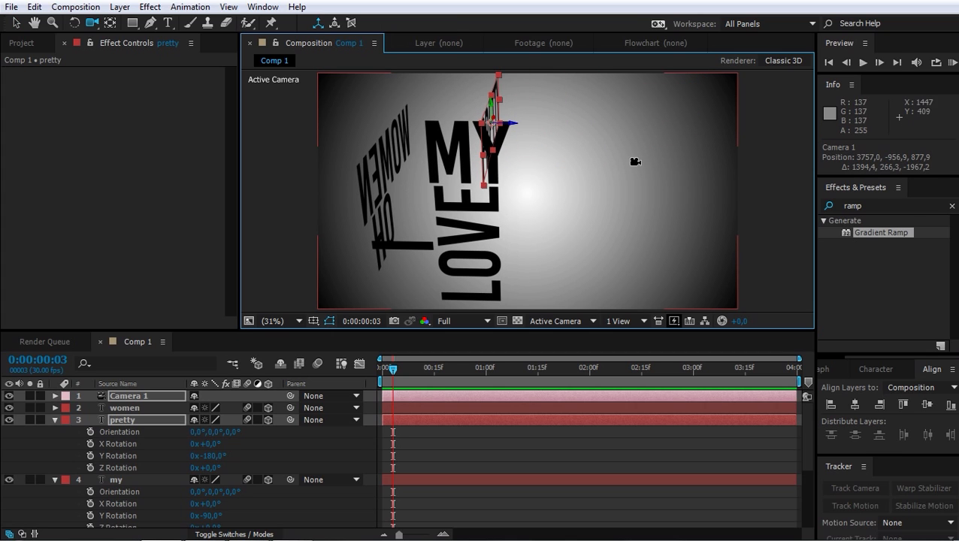
key("v")
left_click_drag(516, 123, 488, 146)
key("c")
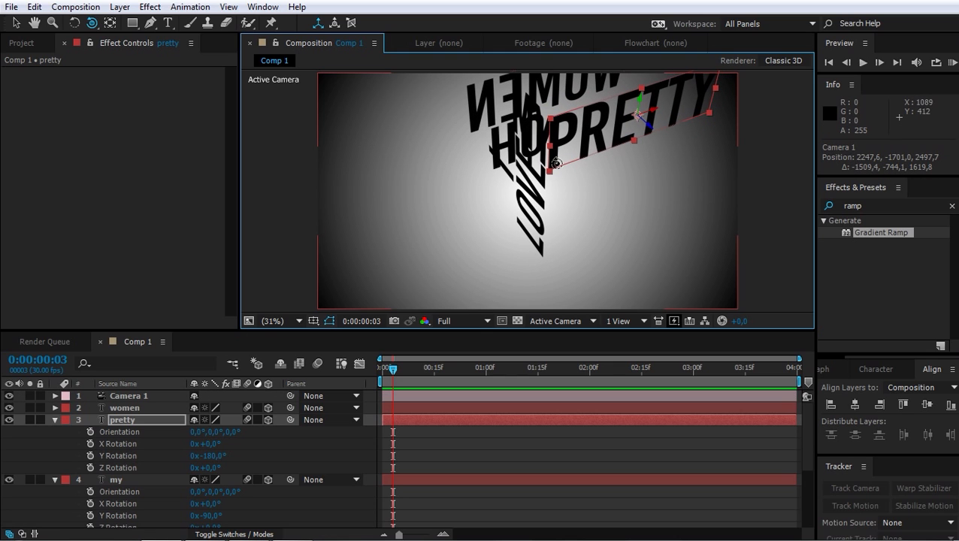
left_click_drag(593, 159, 476, 193)
key("v")
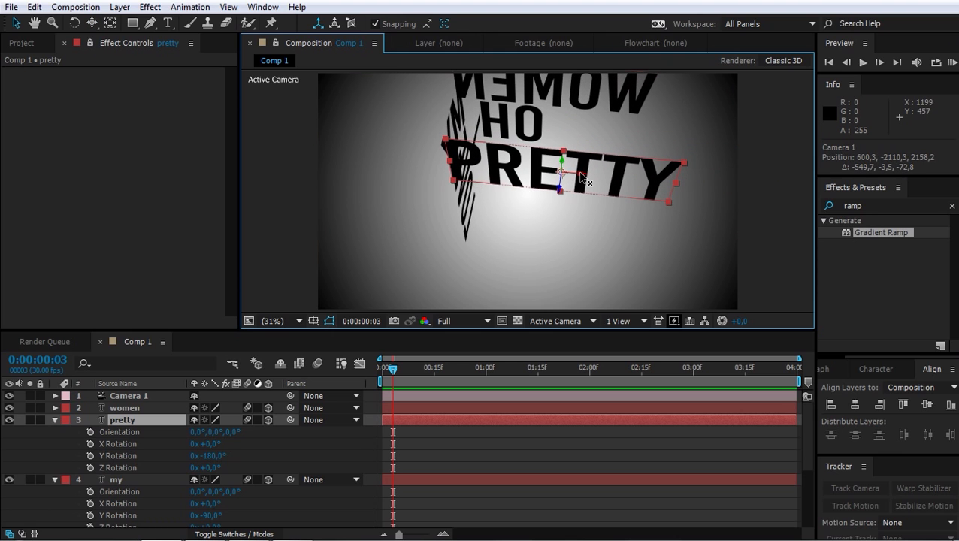
Fine-tune the PRETTY text beside the Y of MY, to about X 621 and Z 699
left_click_drag(581, 177, 586, 179)
key("c")
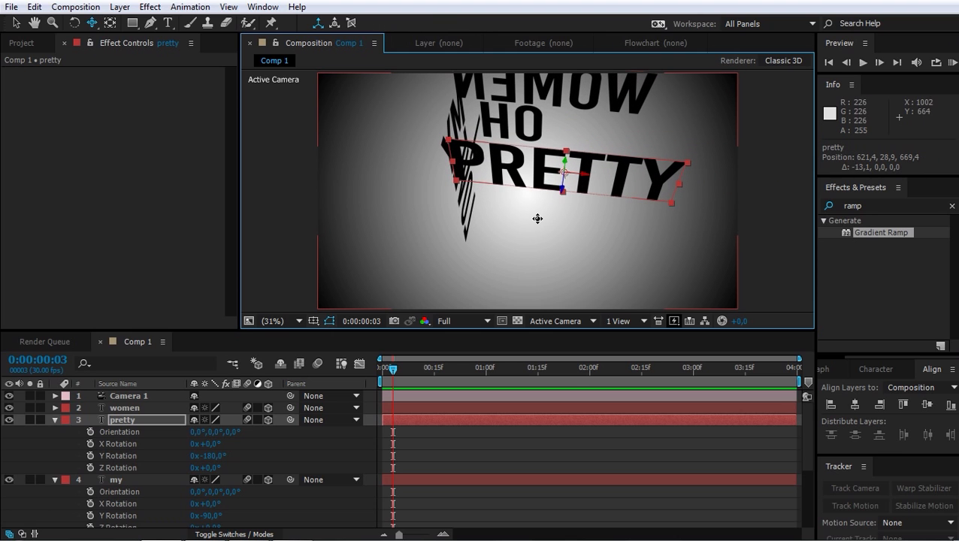
left_click_drag(526, 227, 593, 180)
key("c")
key("v")
left_click_drag(546, 161, 556, 161)
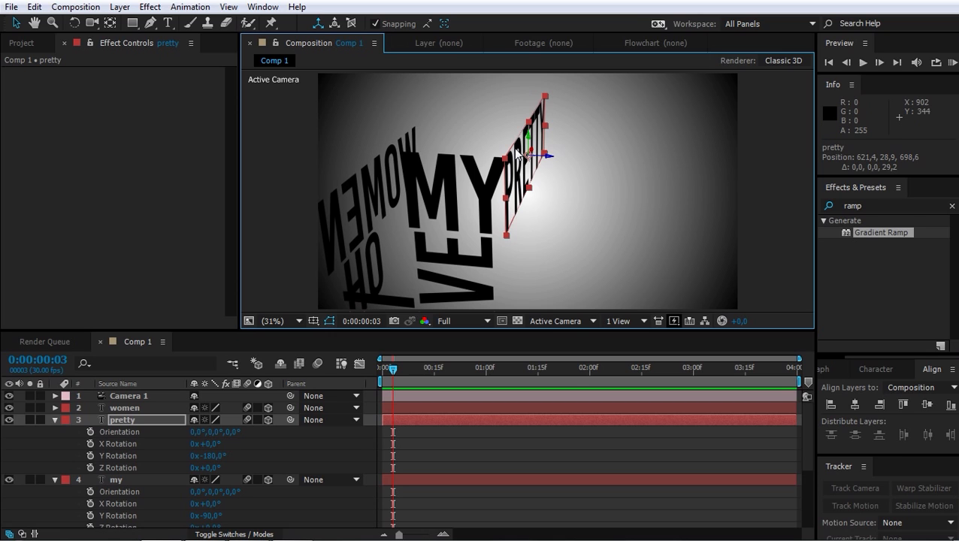
left_click_drag(490, 173, 526, 168)
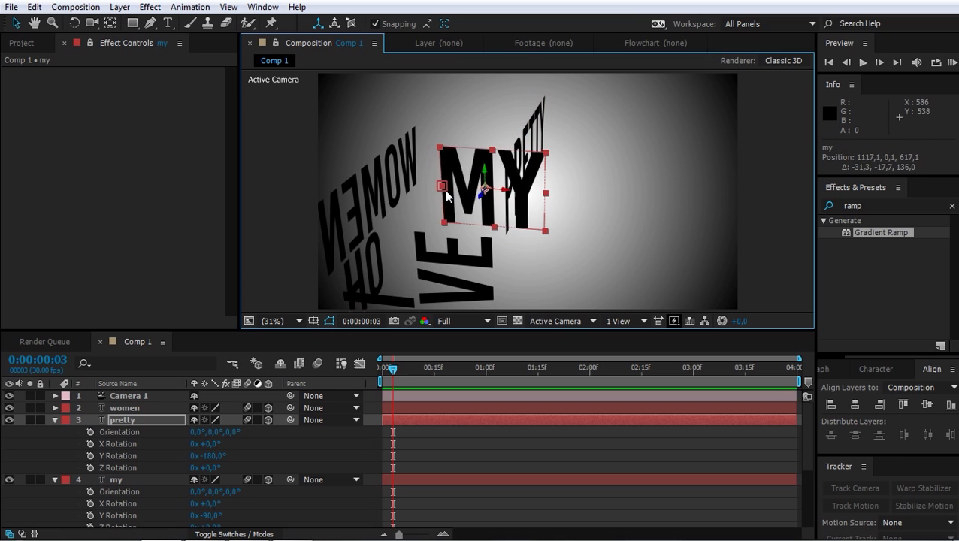
key("ctrl+z")
Move the WOMEN text away from OH and over to the PRETTY text
left_click_drag(378, 197, 544, 189)
key("c")
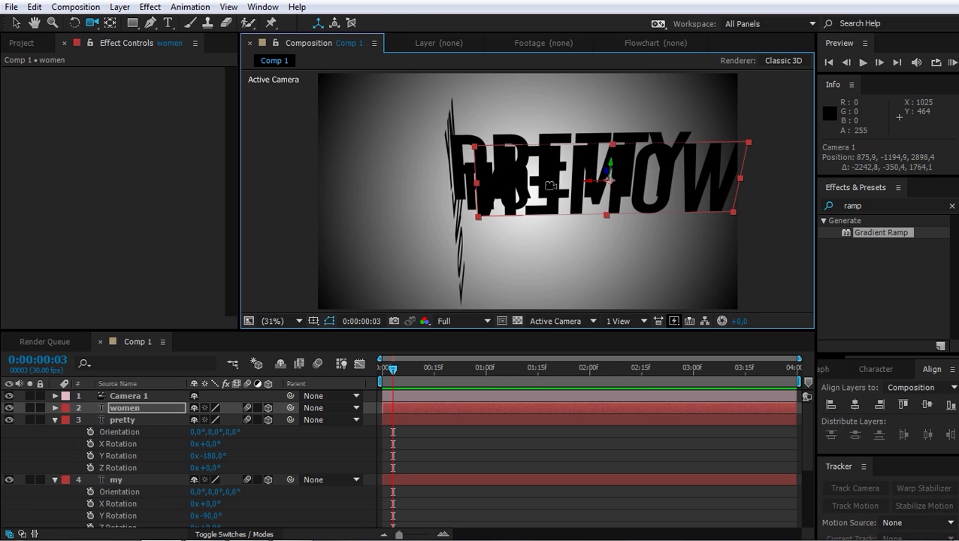
key("v")
Set the WOMEN text's Y Rotation to 180° and its Z Rotation to -90°
key("r")
left_click_drag(207, 432, 330, 434)
key("ctrl+z")
left_click(220, 444)
type("180")
key("Return")
left_click_drag(200, 455, 212, 459)
Place the upright WOMEN text above the last letters of PRETTY, checking the position from another camera angle
key("c")
left_click_drag(496, 233, 440, 214)
key("v")
key("ctrl+z")
left_click_drag(498, 195, 366, 266)
key("c")
key("v")
key("c")
key("v")
key("c")
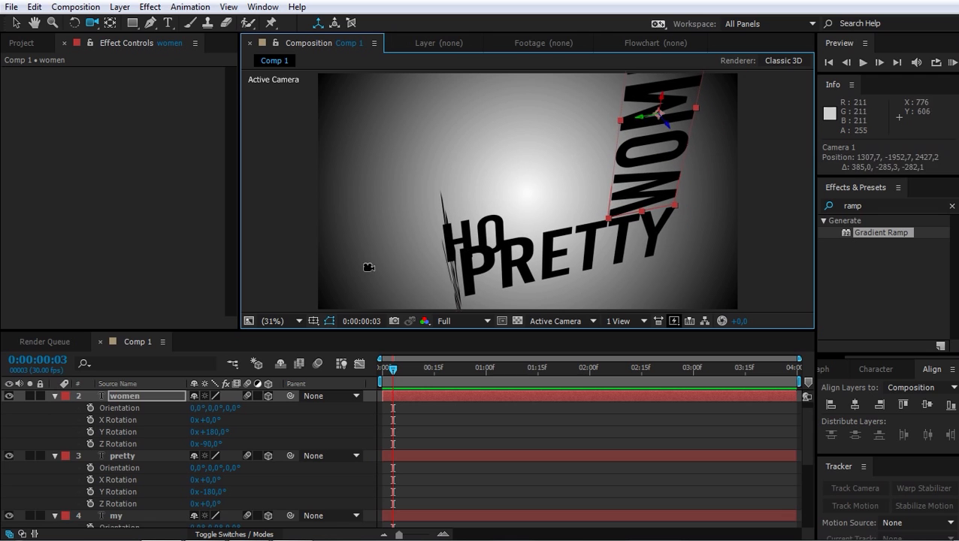
Collapse the expanded properties of all layers and clear the layer selection
key("ctrl+a")
scroll(157, 394, "up", 1)
key("ctrl+grave")
left_click(149, 516)
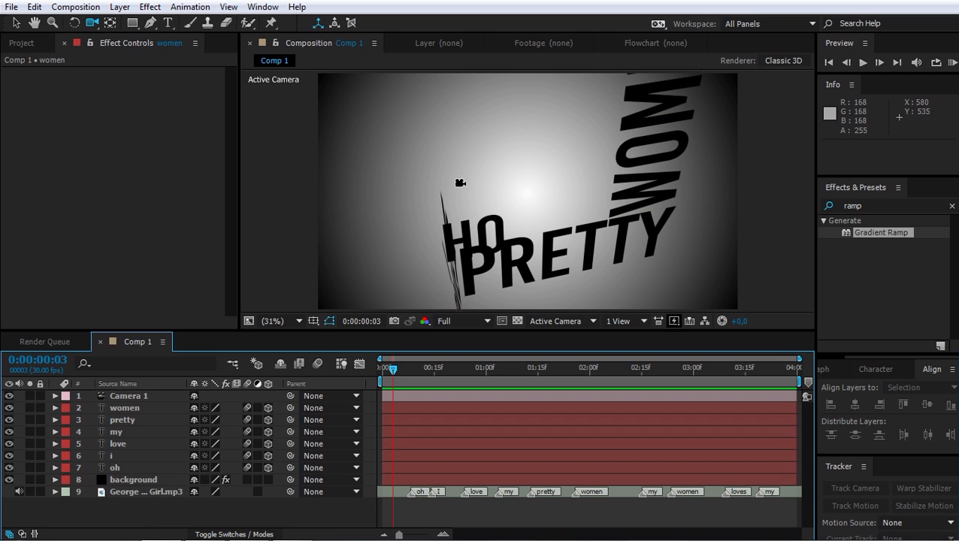
Orbit and pan around the whole word arrangement to inspect it from different sides, and select the Camera 1 layer
left_click_drag(515, 175, 632, 163)
key("c")
key("c")
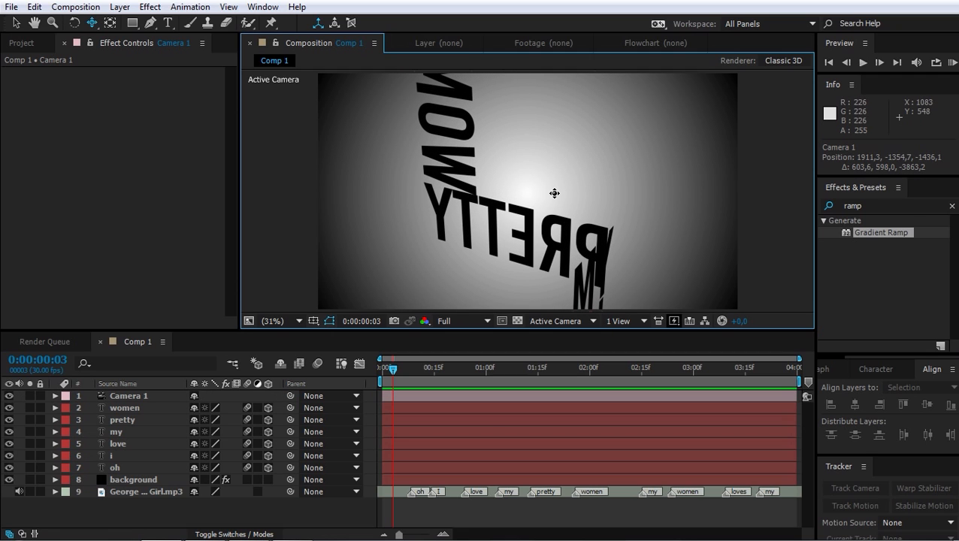
left_click_drag(552, 207, 632, 160)
key("c")
key("c")
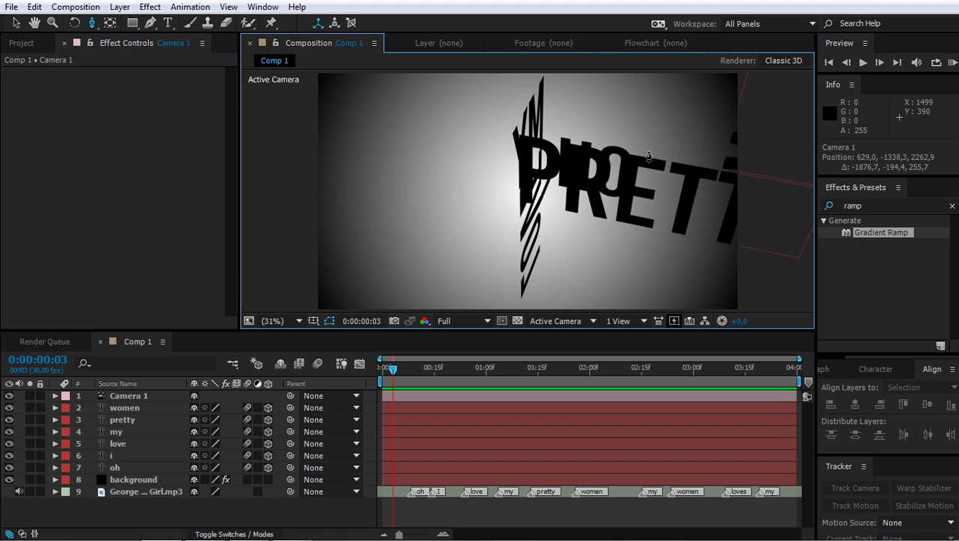
key("c")
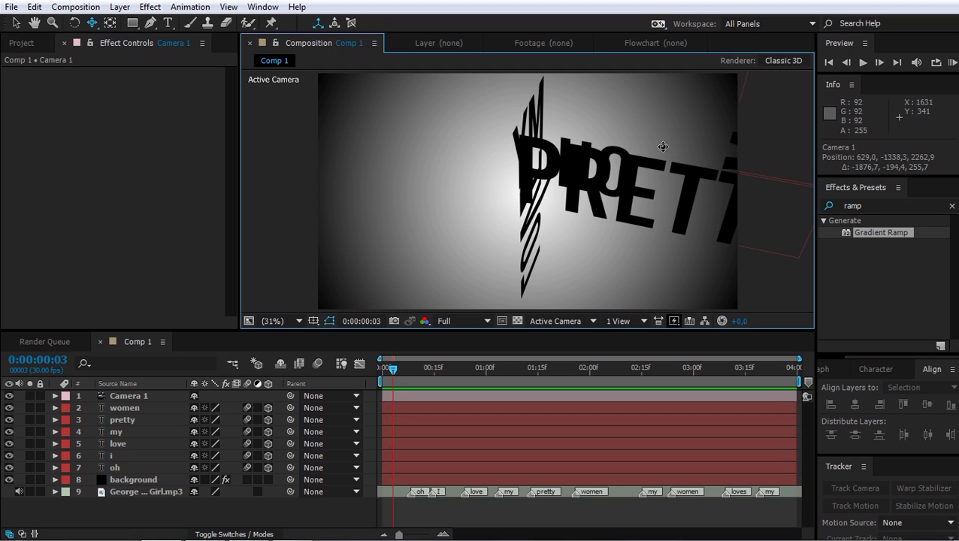
mouse_move(665, 147)
left_mouse_down()
mouse_move(546, 195)
mouse_move(659, 164)
left_mouse_up()
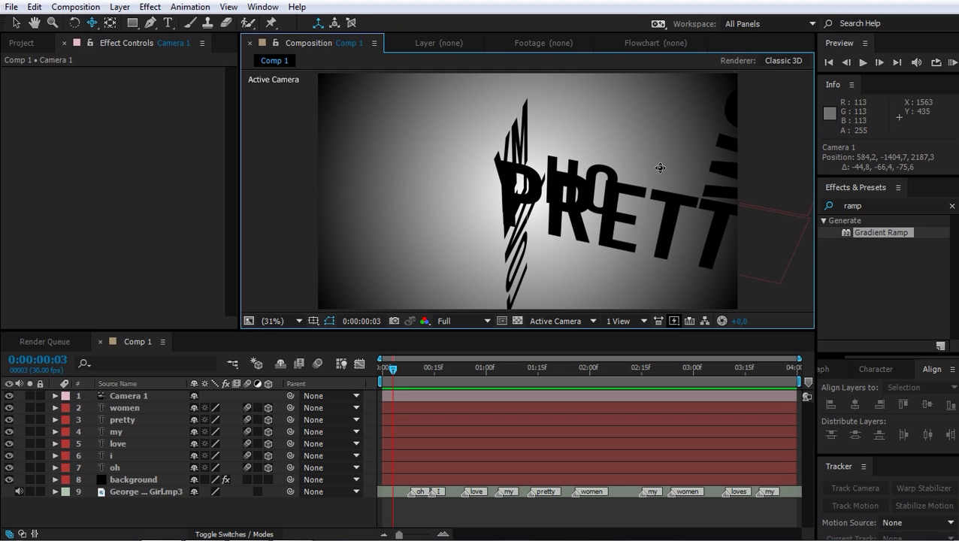
left_click(129, 402)
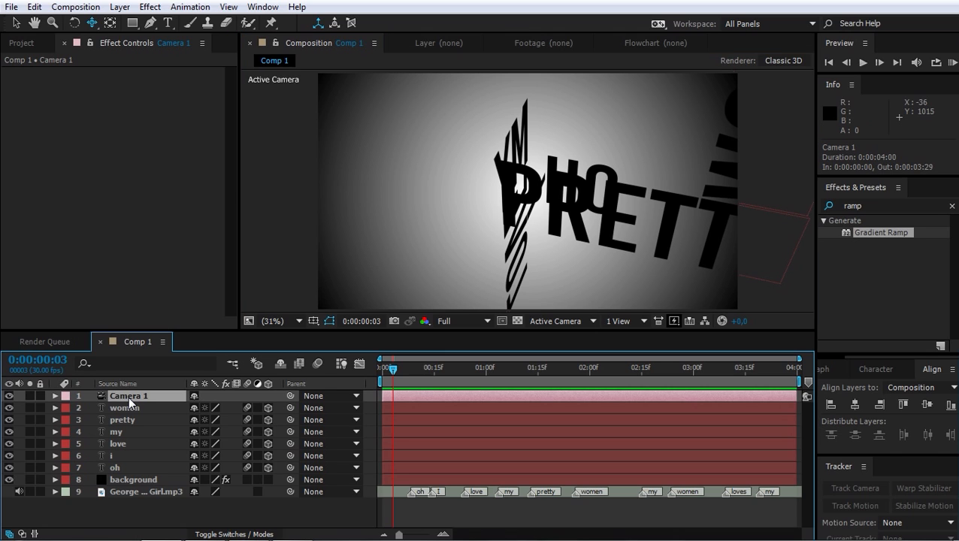
Delete the Camera 1 layer and add a new null object to the composition
key("Delete")
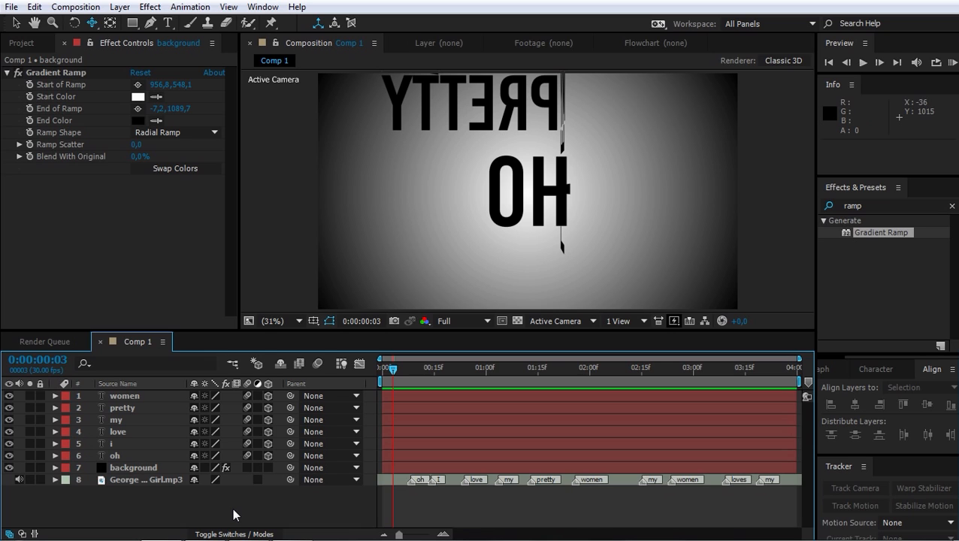
right_click(183, 501)
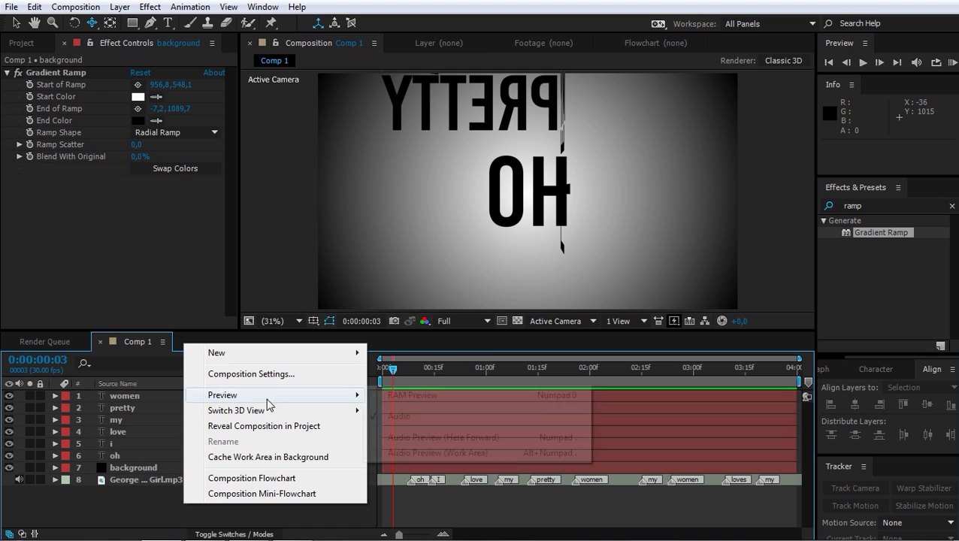
mouse_move(353, 356)
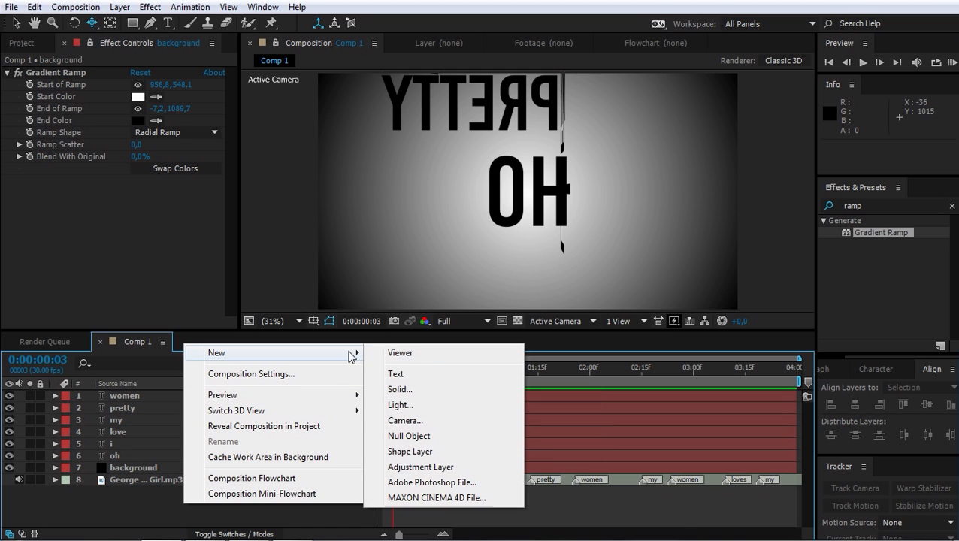
left_click(418, 437)
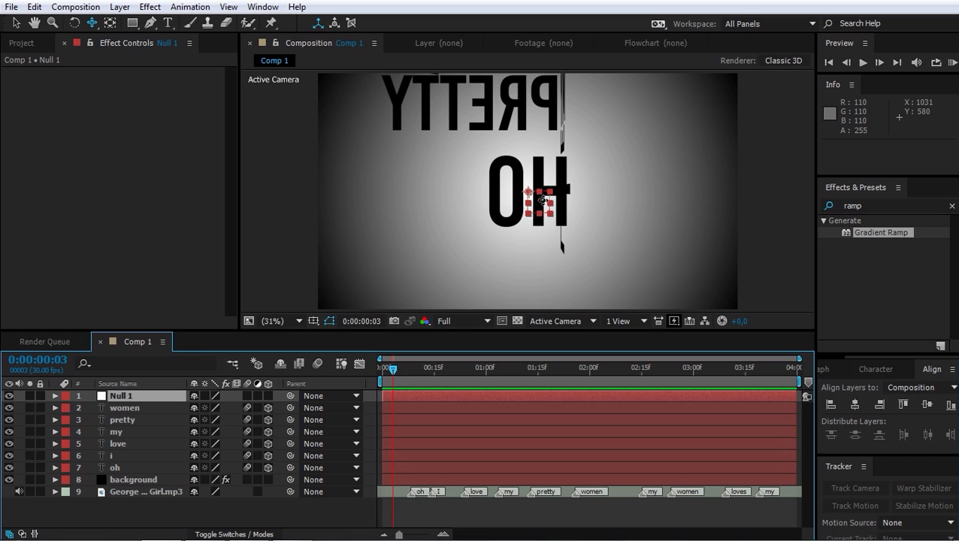
Find the Sure Target effect by searching for "sure" and apply it to the Null 1 layer
left_click(873, 201)
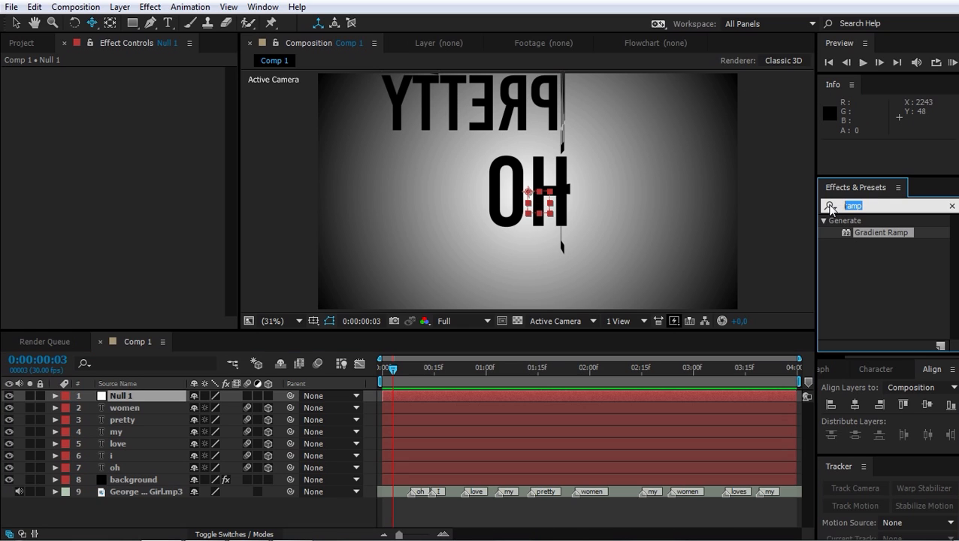
type("sure")
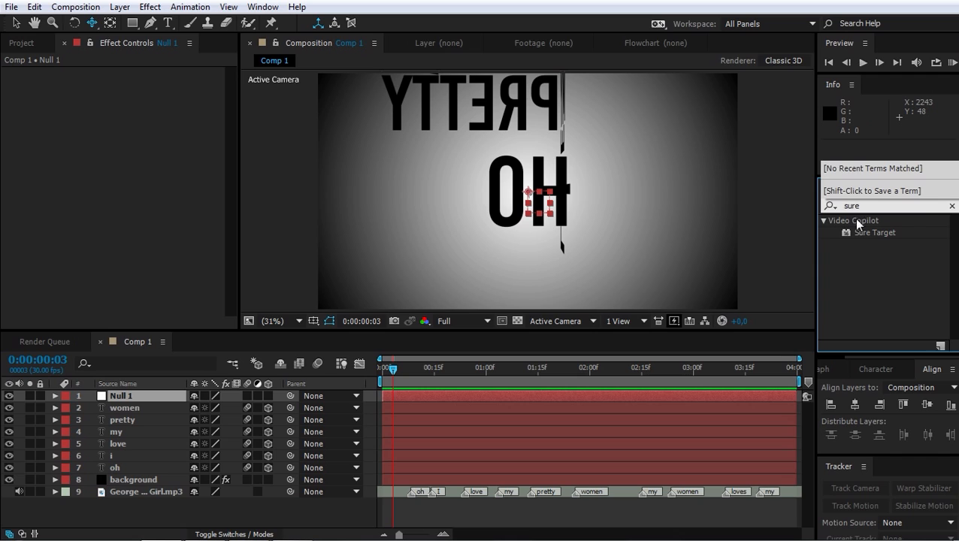
left_click(871, 231)
left_click(871, 232)
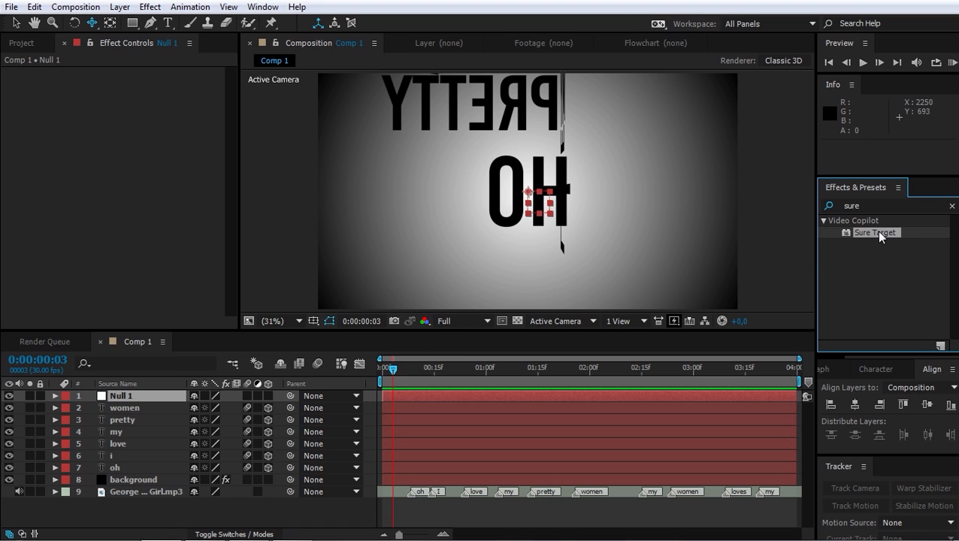
left_click_drag(868, 229, 565, 391)
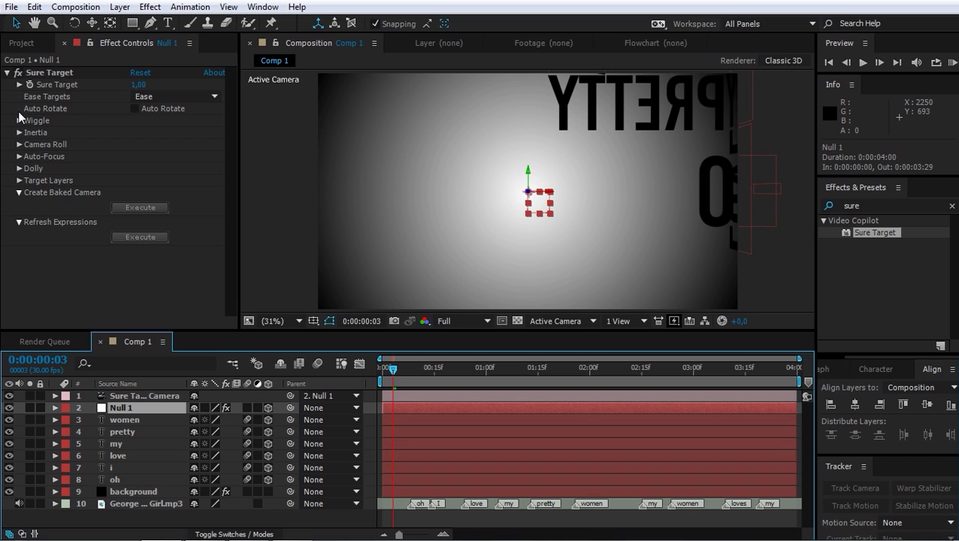
Enable Auto Rotate for Sure Target and set its Wiggle Speed to 2 and Wiggle Amount to 20
left_click(135, 109)
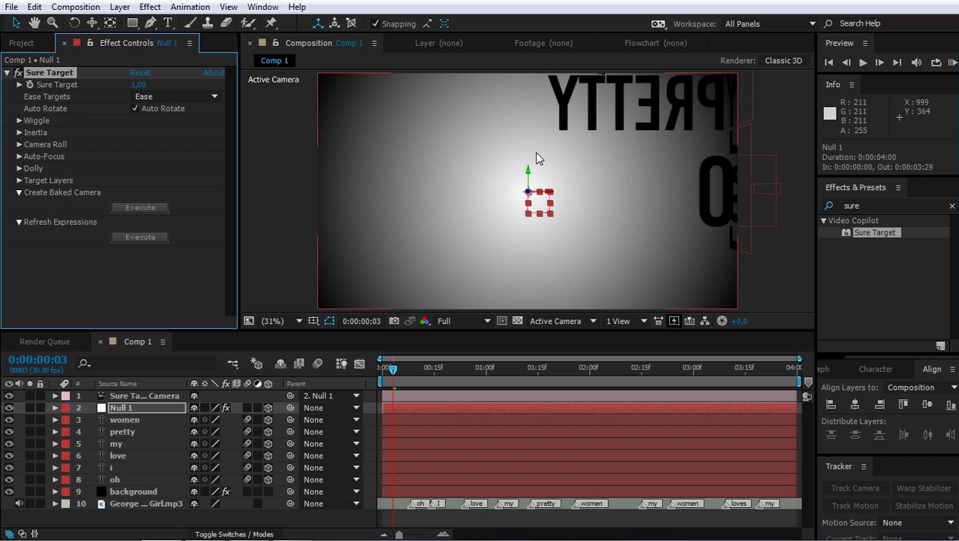
left_click(19, 121)
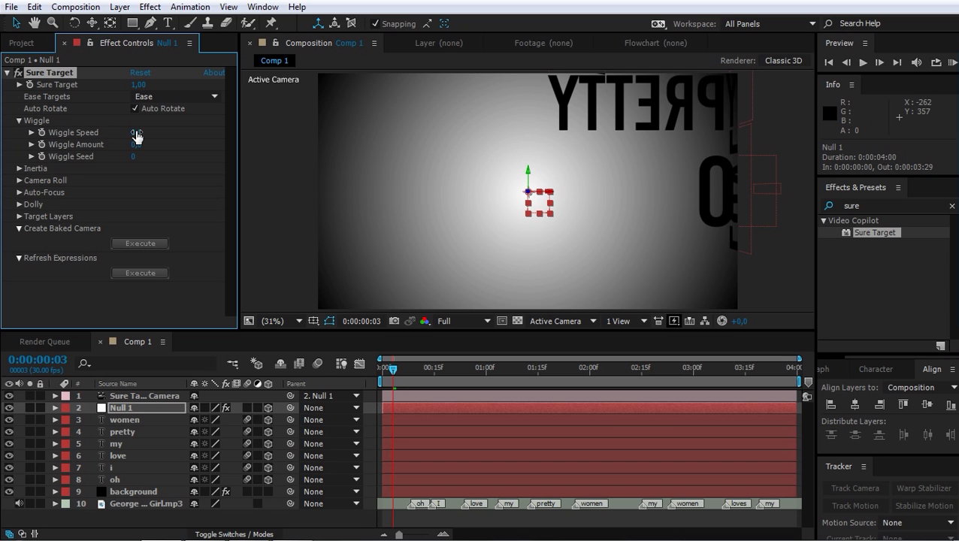
left_click(135, 132)
type("2")
key("Return")
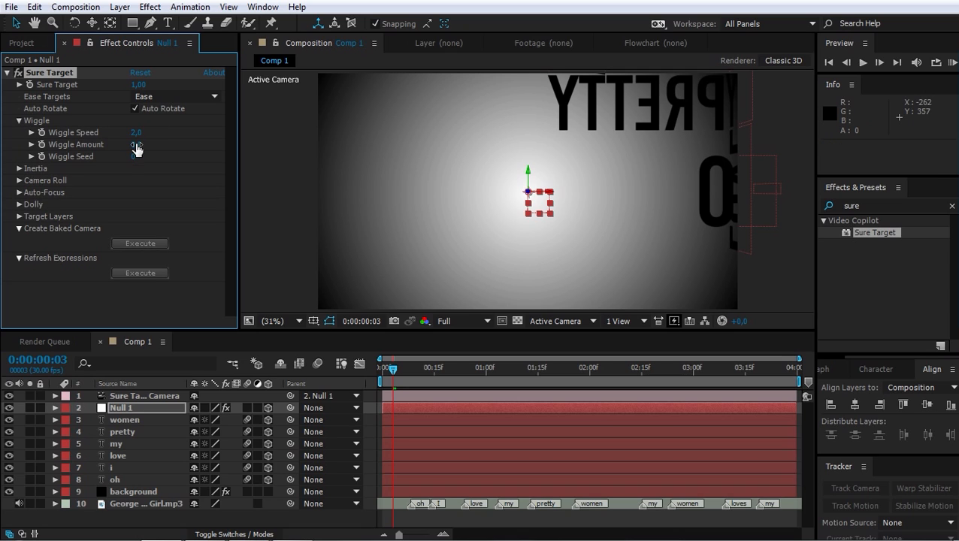
left_click(136, 143)
type("20")
key("Return")
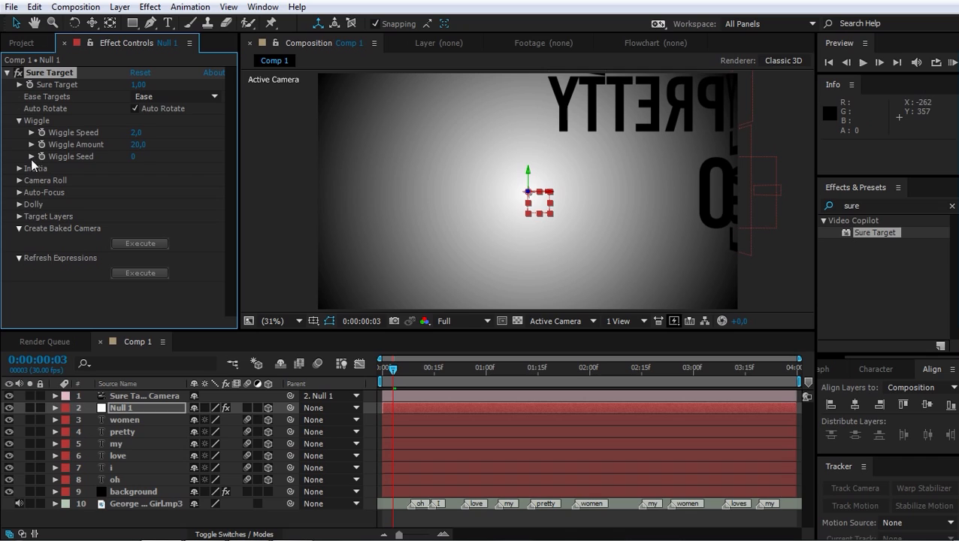
left_click(18, 121)
Raise the Inertia Amount of the Sure Target effect
left_click(19, 133)
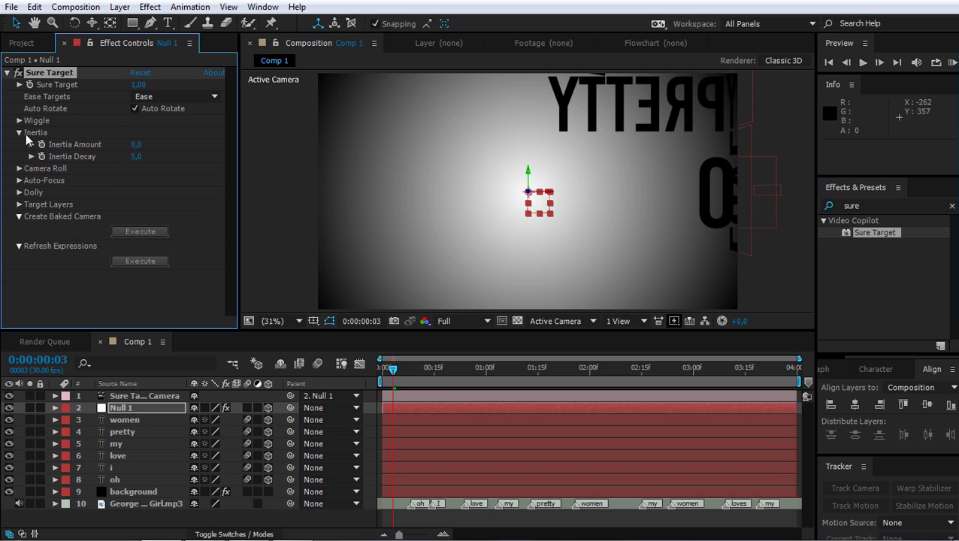
left_click(136, 143)
left_click(174, 143)
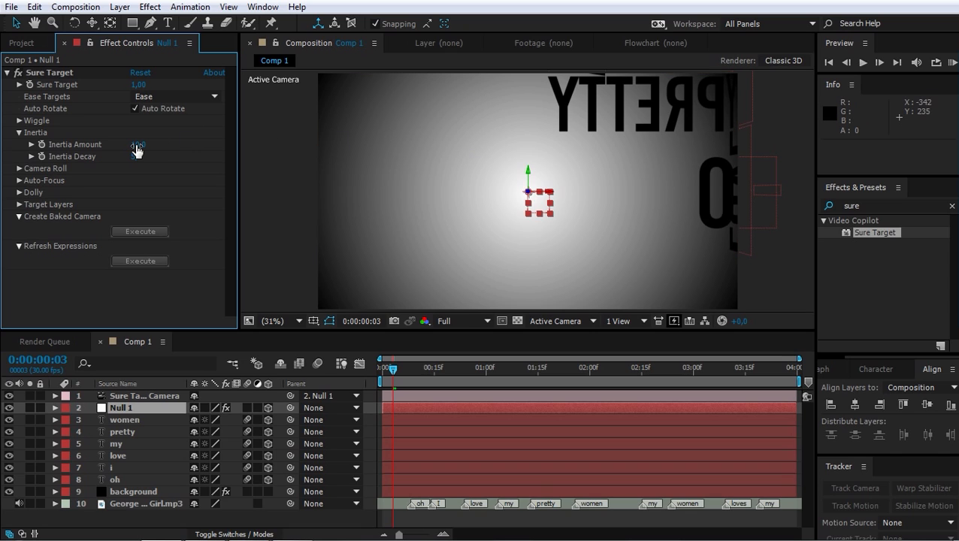
left_click(19, 132)
Enable Focus Targets and Depth of Field in the Auto-Focus settings and set the Blur Level to 300%
left_click(19, 157)
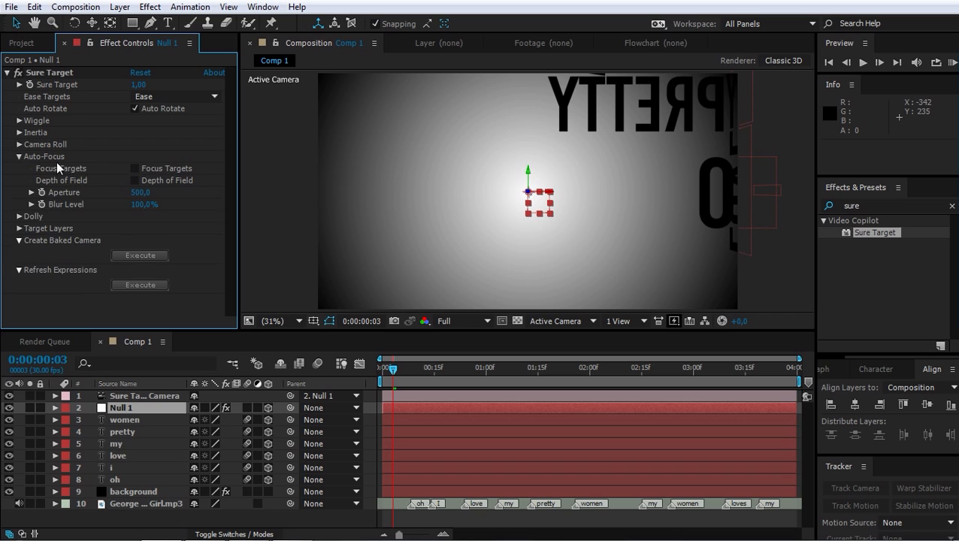
left_click(135, 168)
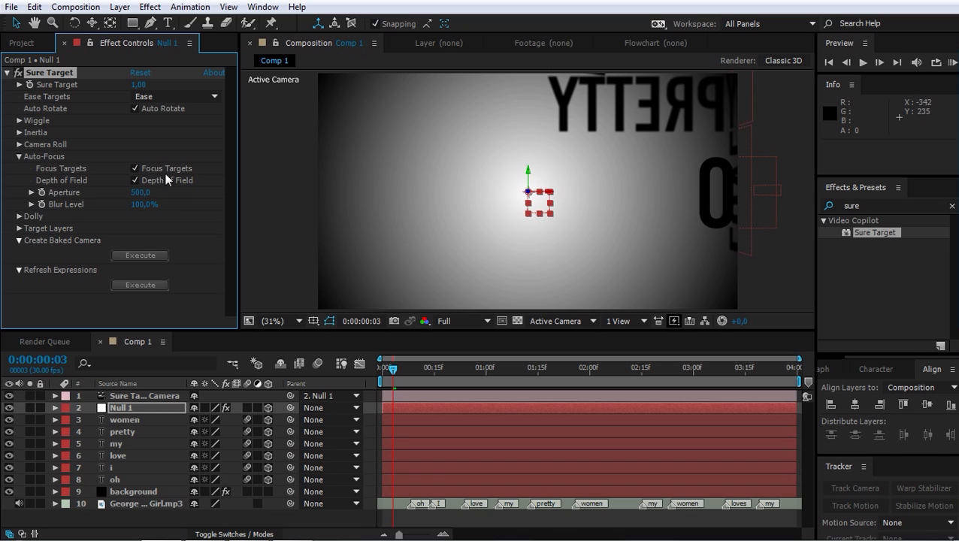
left_click_drag(141, 205, 177, 206)
left_click(147, 203)
type("300")
key("Return")
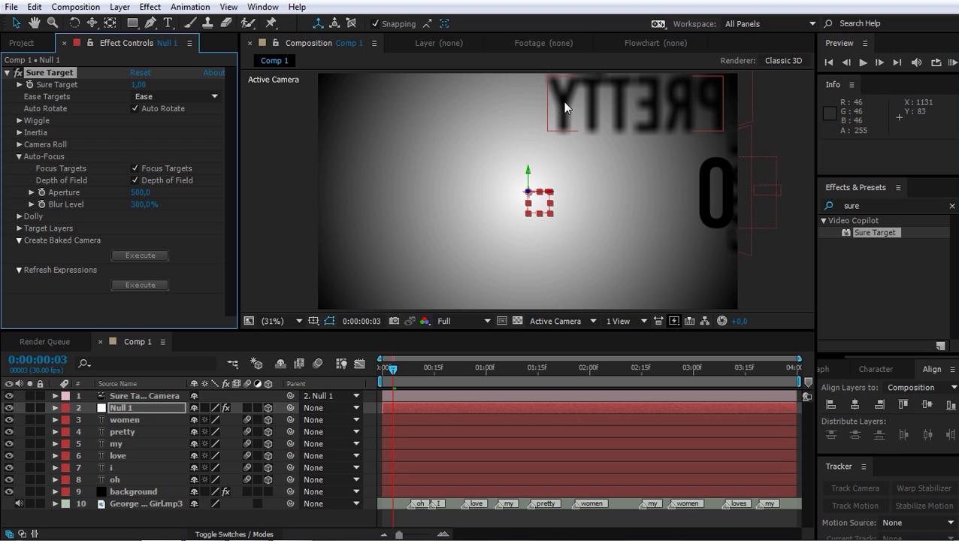
left_click(18, 156)
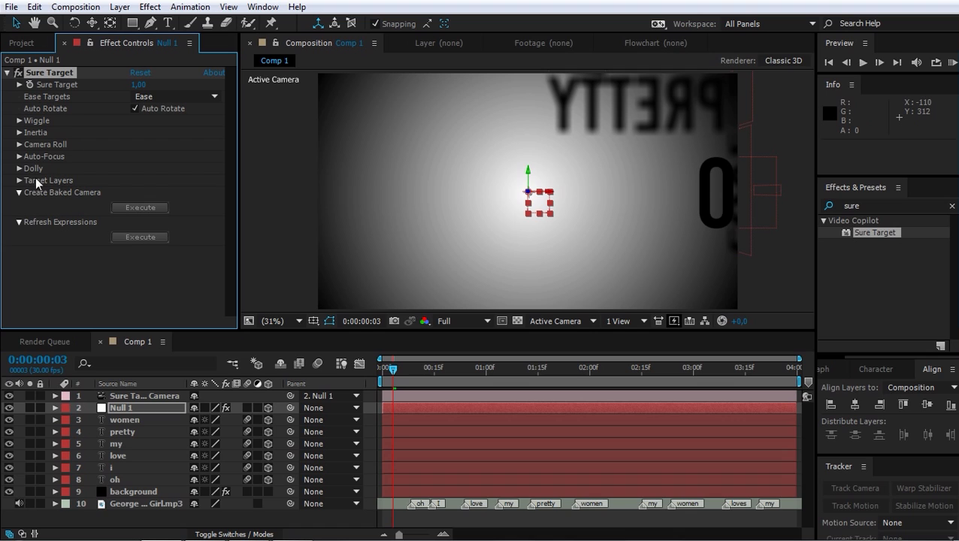
Assign the oh, i and love layers as Targets 1, 2 and 3 of Sure Target
left_click(20, 180)
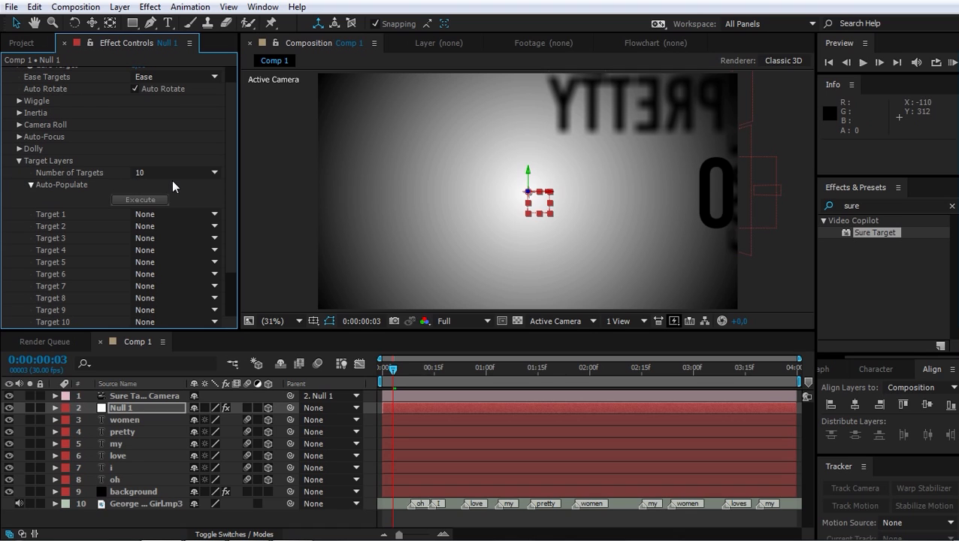
left_click_drag(228, 152, 228, 208)
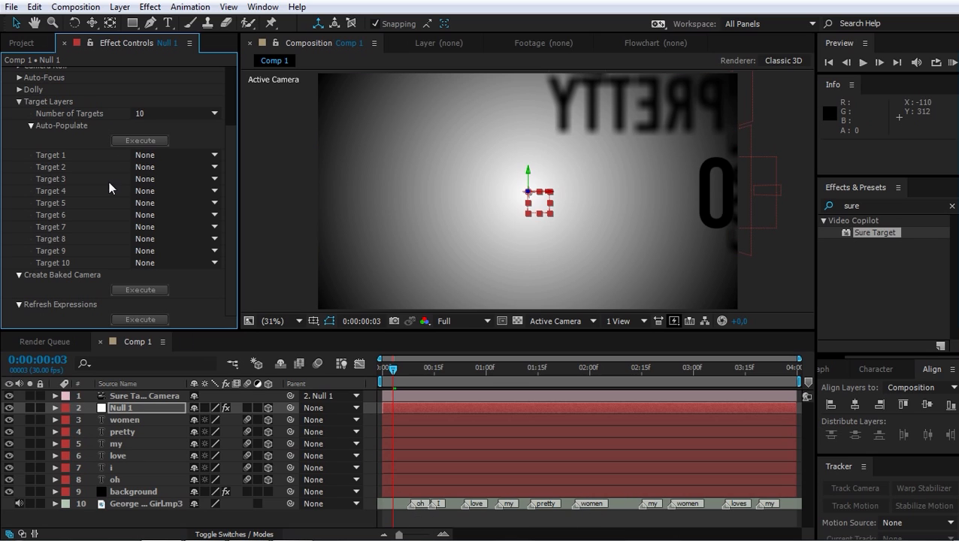
left_click(166, 155)
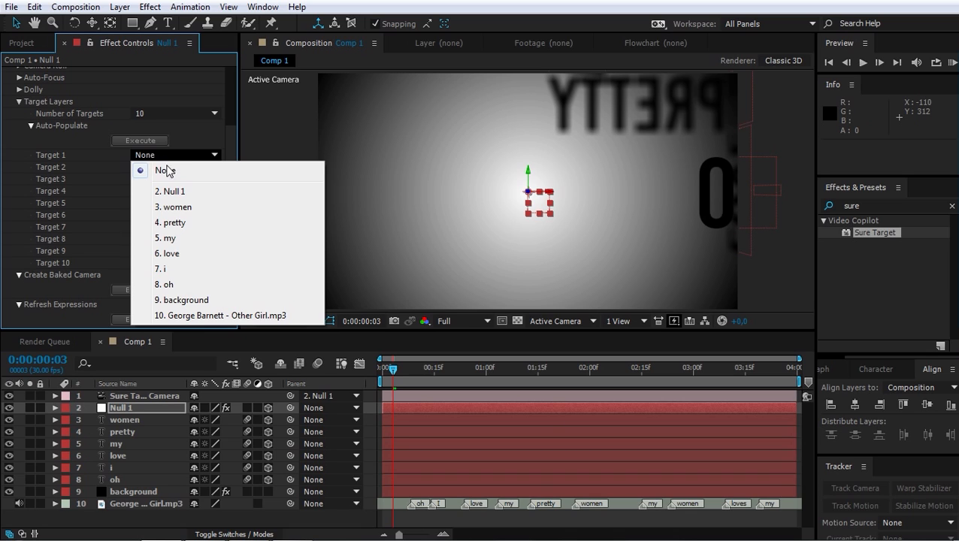
left_click(174, 283)
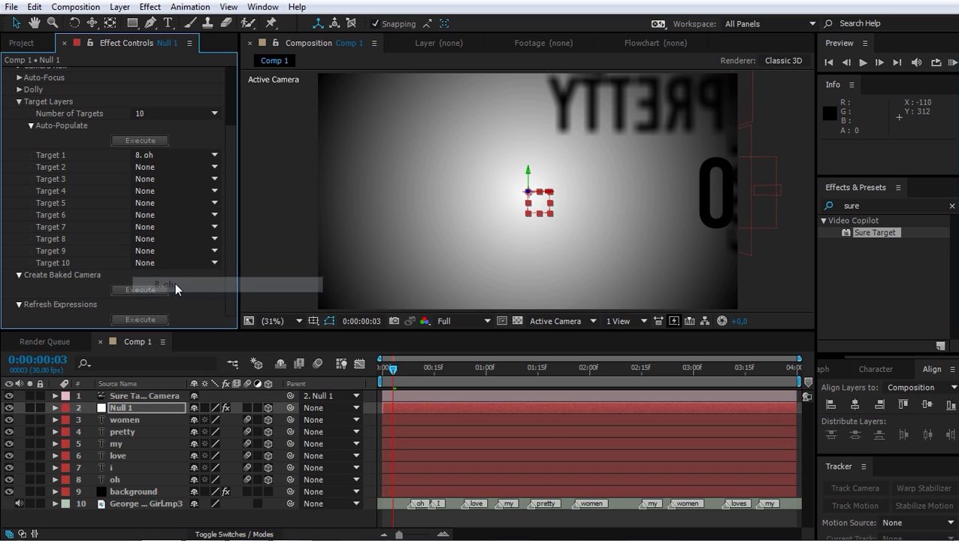
left_click(184, 165)
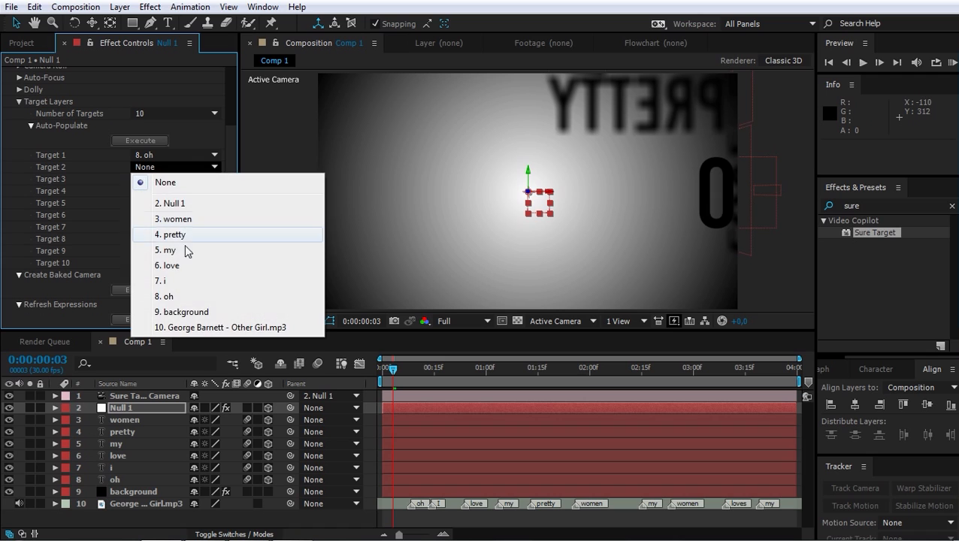
left_click(181, 281)
left_click(184, 181)
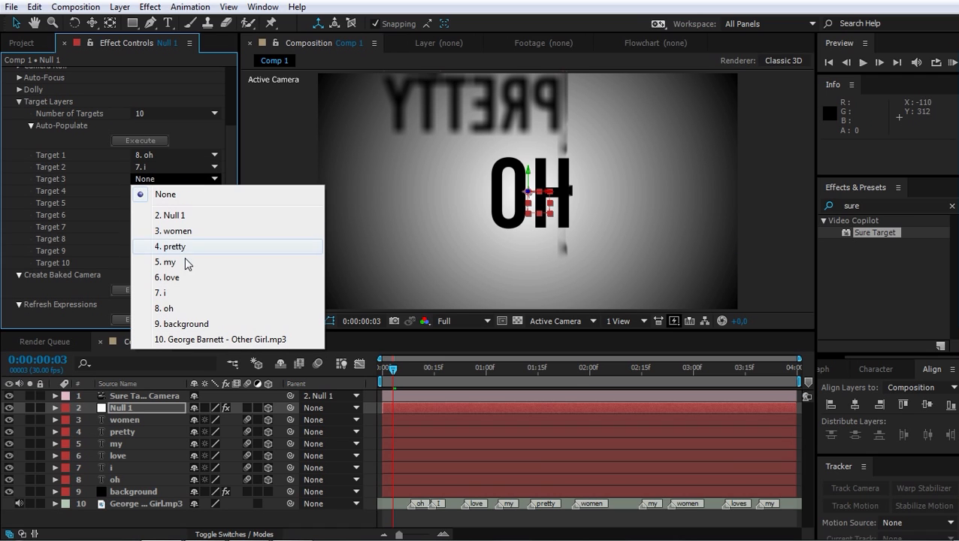
left_click(184, 277)
Assign the my, pretty and women layers as Targets 4, 5 and 6, and collapse the target list
left_click(196, 193)
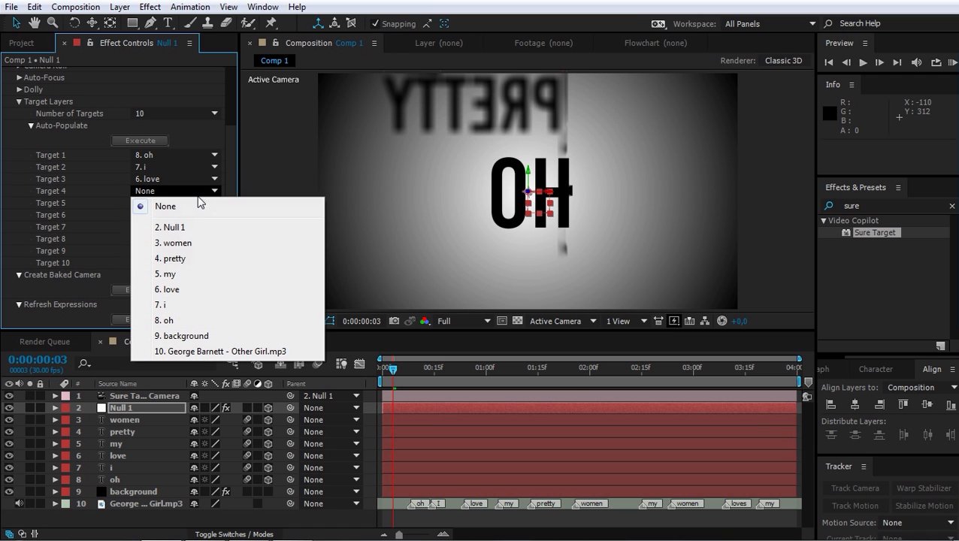
left_click(187, 274)
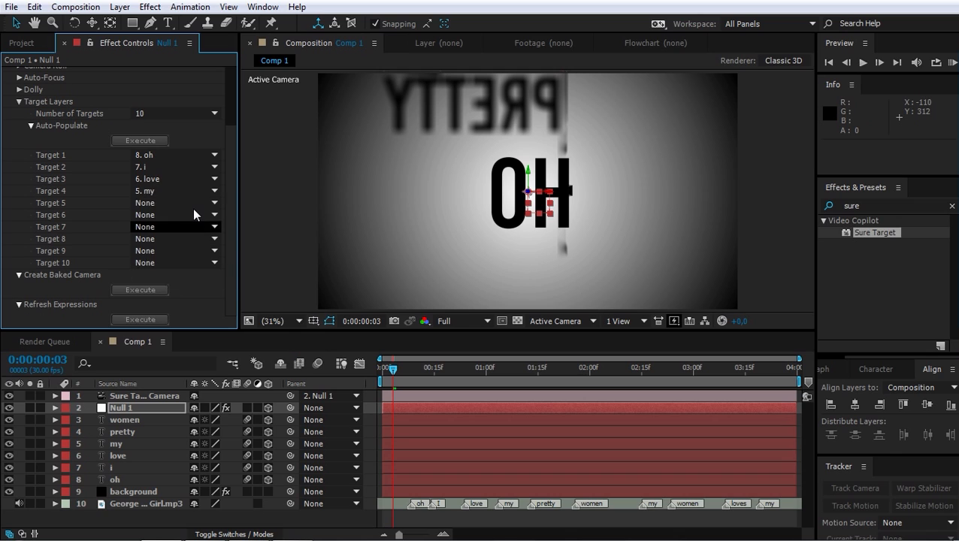
left_click(193, 204)
left_click(192, 271)
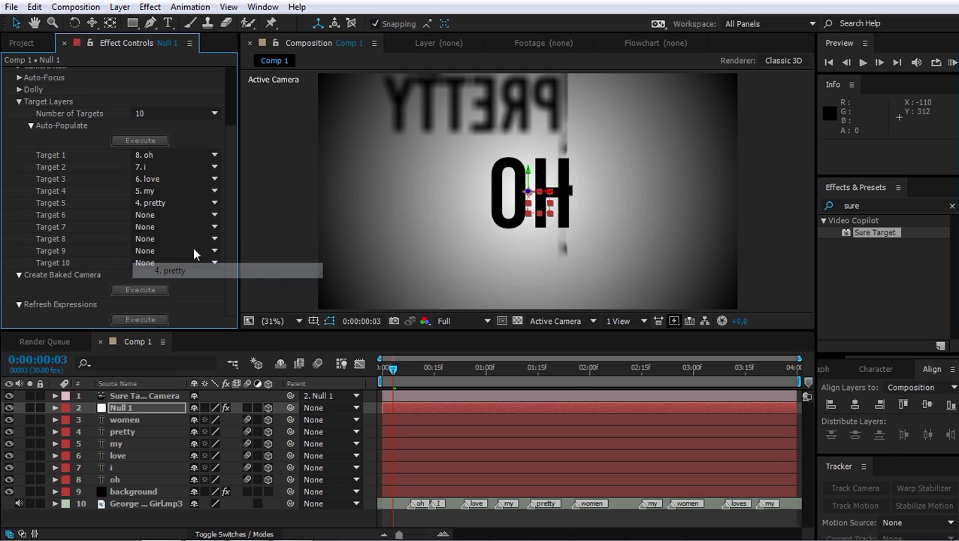
left_click(196, 216)
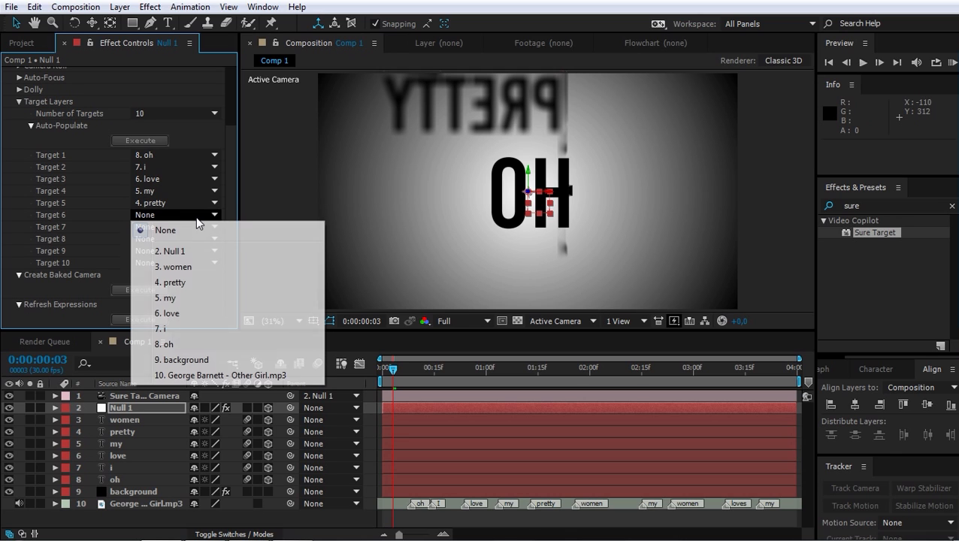
left_click(200, 267)
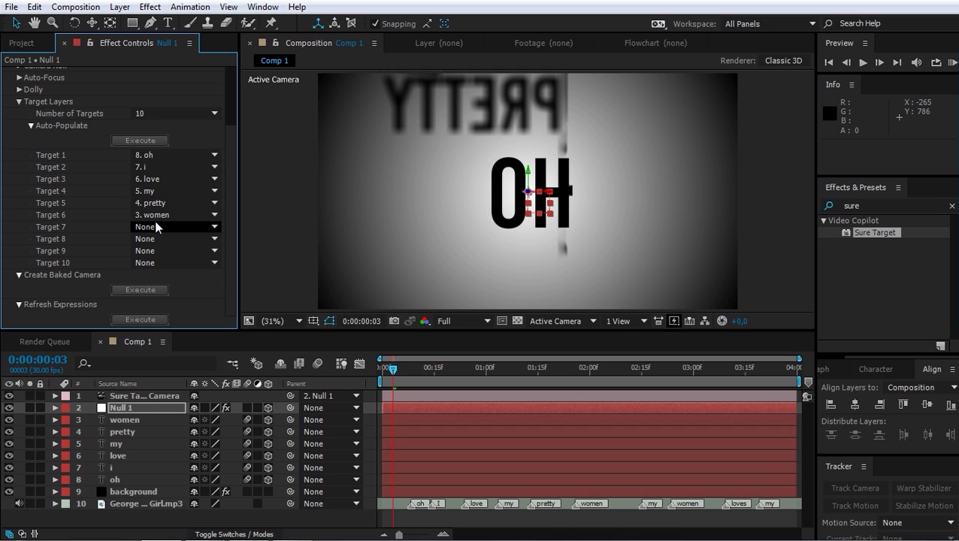
scroll(227, 107, "up", 5)
scroll(231, 114, "down", 5)
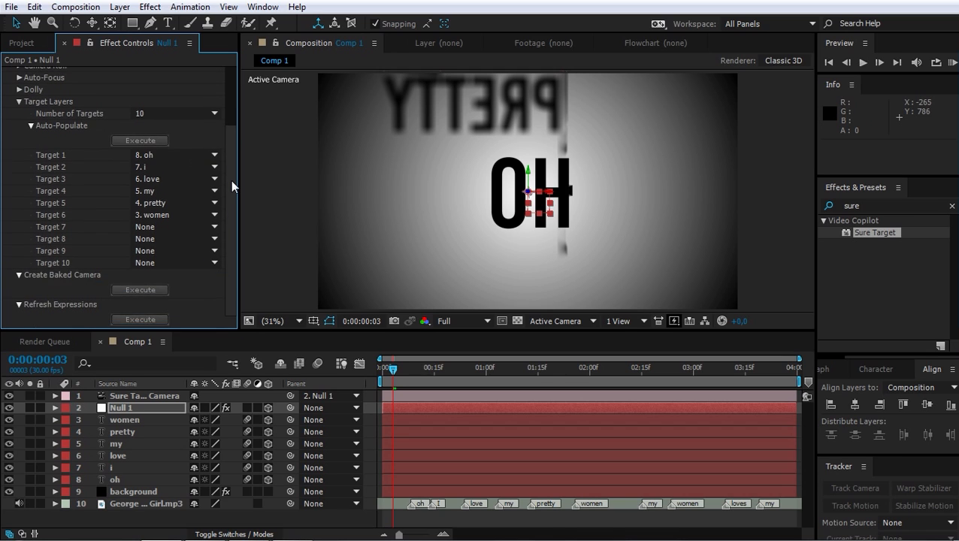
scroll(233, 111, "up", 5)
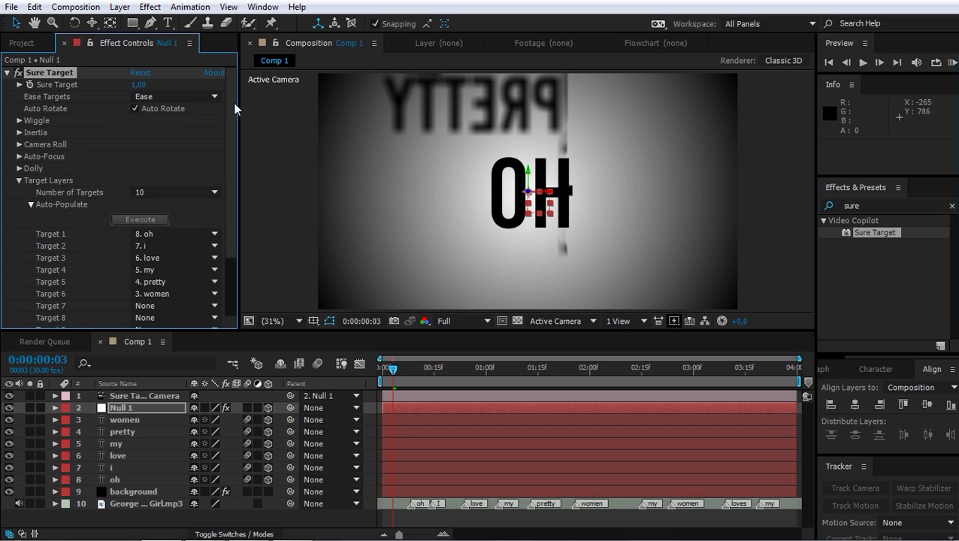
left_click(20, 181)
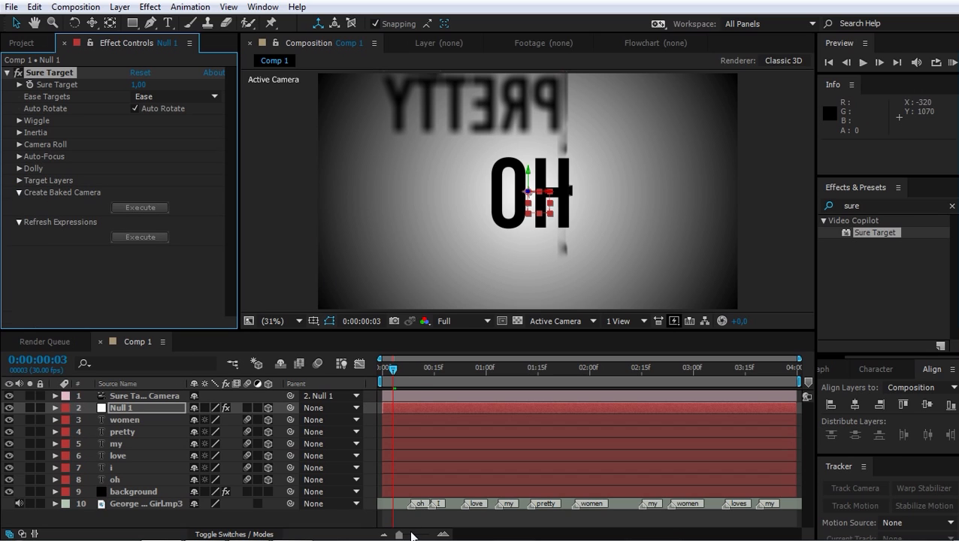
Start keyframing the Sure Target value at 1 on frame 8, at the "oh" marker, and expand the target list
left_click_drag(399, 535, 424, 535)
left_click_drag(422, 369, 484, 381)
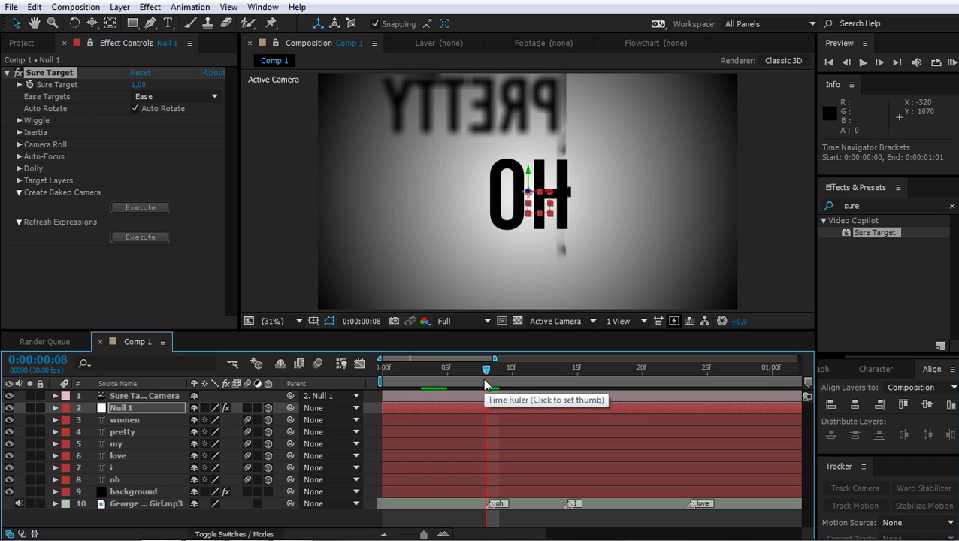
left_click(31, 87)
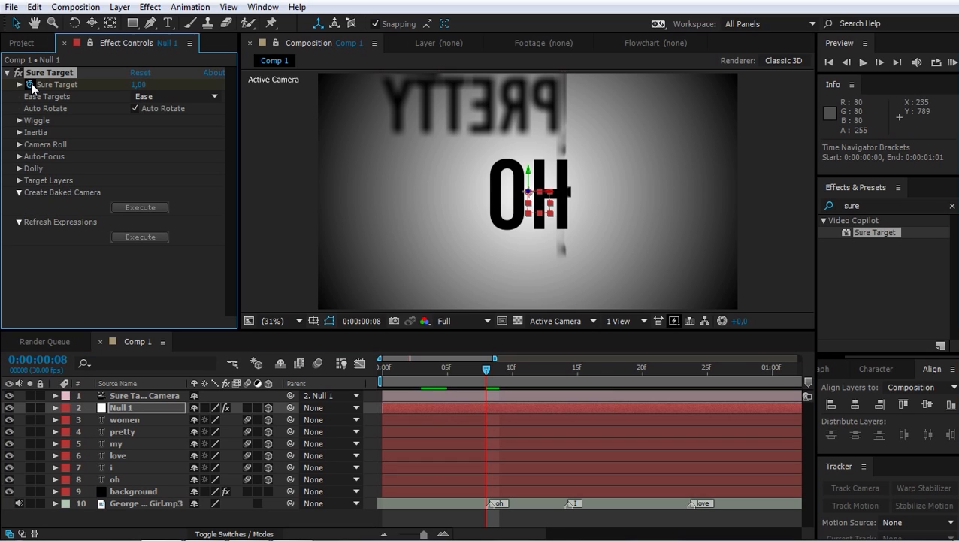
left_click_drag(140, 88, 138, 88)
left_click(19, 180)
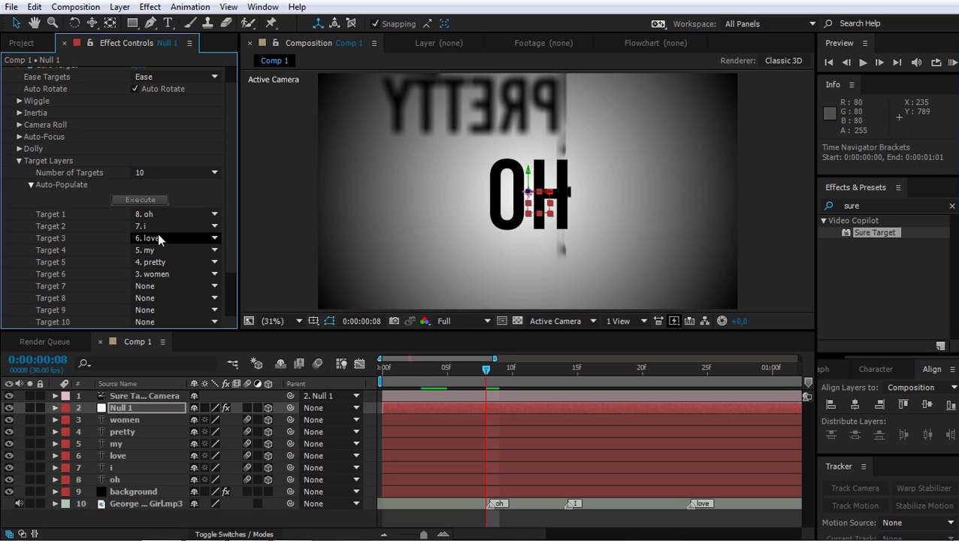
Try Sure Target values from 2 up to 5 on frame 8, and return the value to 1
scroll(223, 151, "up", 1)
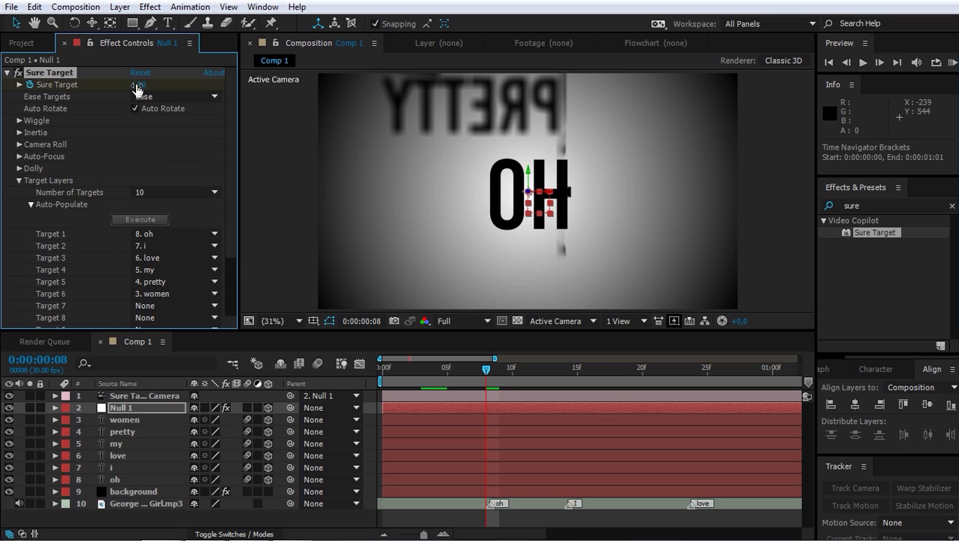
left_click_drag(136, 90, 136, 94)
left_click(139, 85)
type("2")
key("Return")
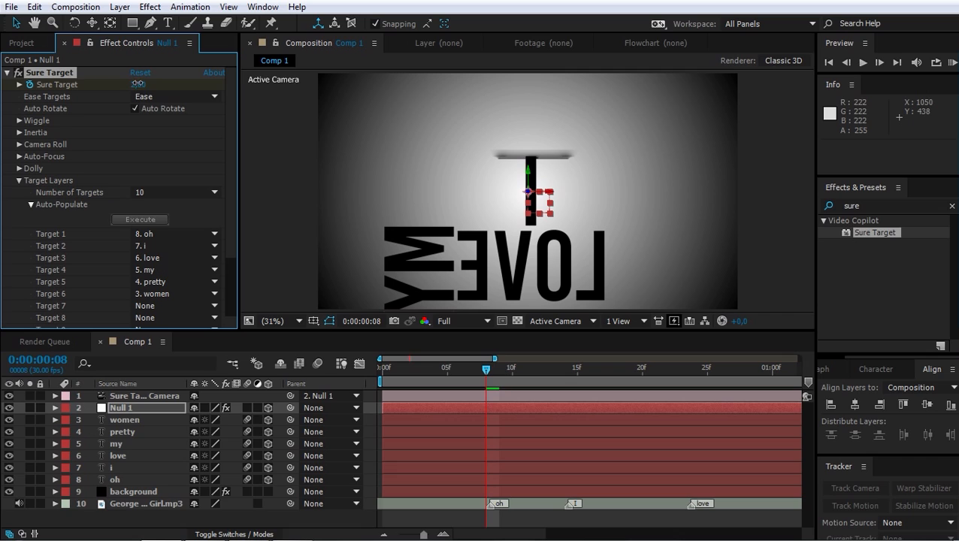
left_click_drag(135, 86, 143, 92)
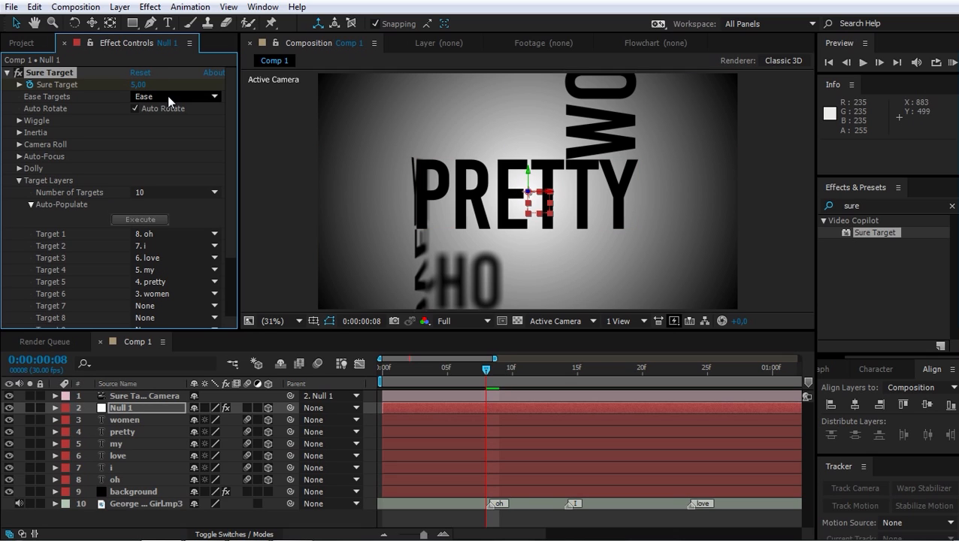
left_click(138, 84)
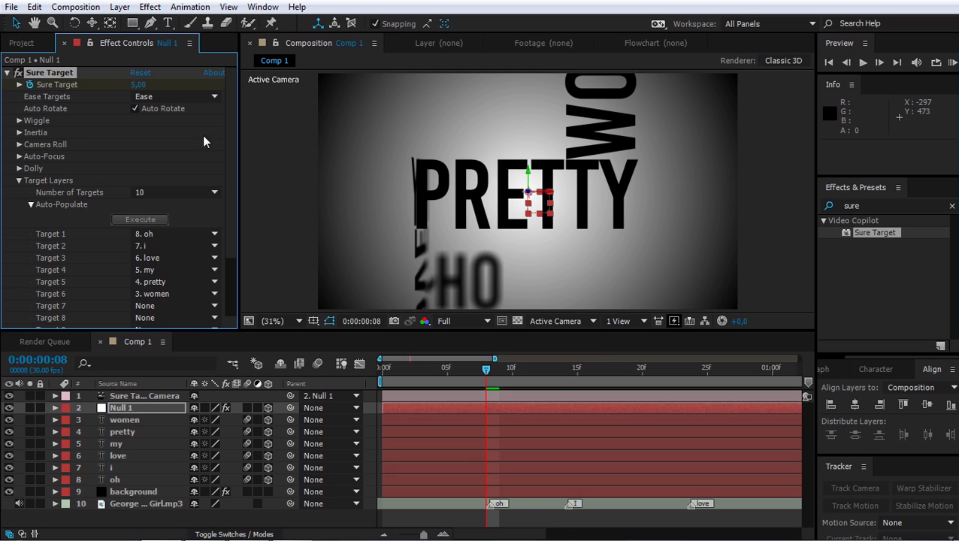
left_click(138, 86)
type("1")
key("Return")
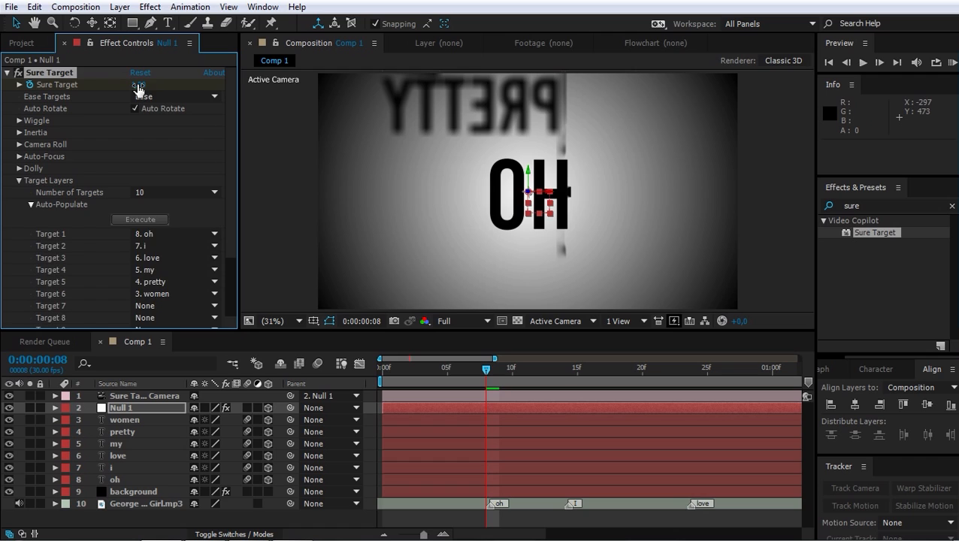
Keyframe Sure Target at 2 on frame 14, at the "I" marker, and reveal Null 1's keyframes in the timeline
left_click_drag(485, 368, 566, 382)
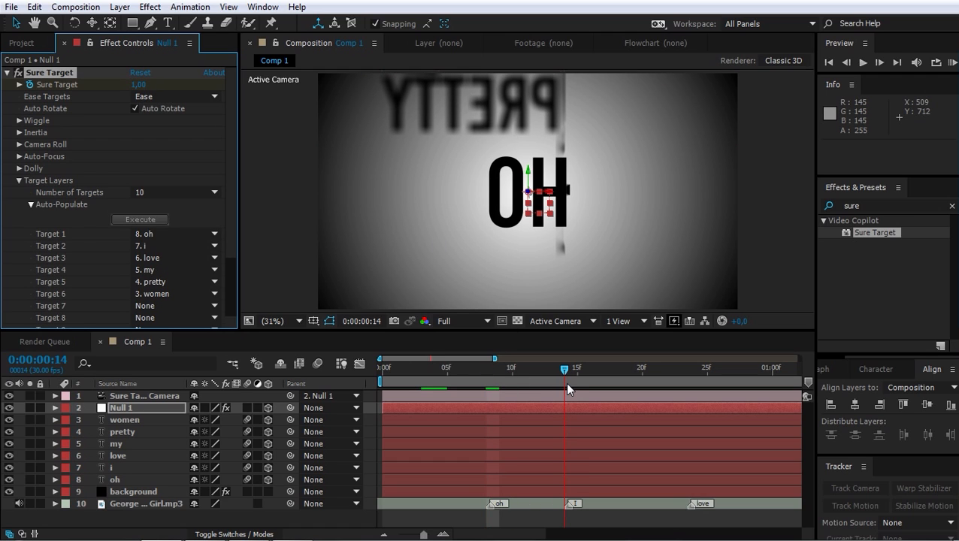
left_click(138, 84)
type("2")
key("Return")
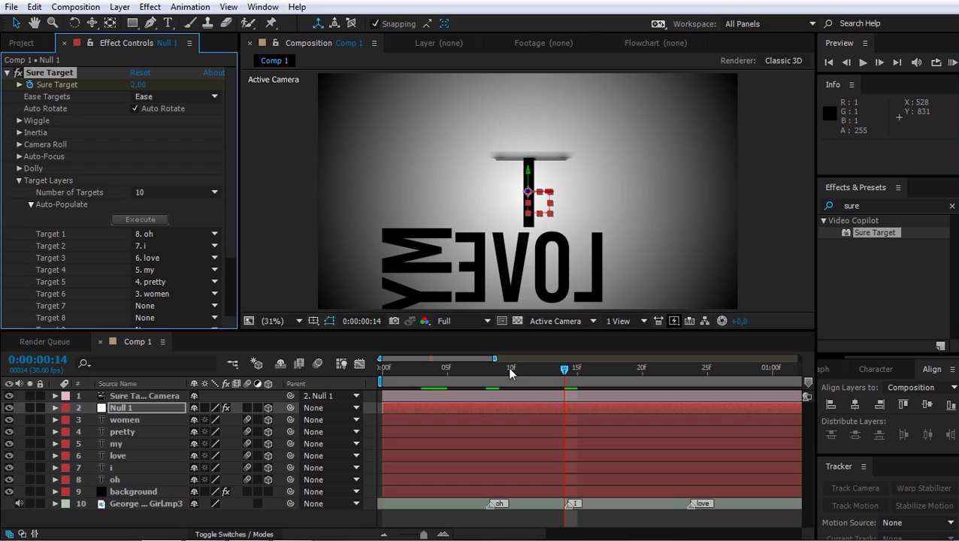
left_click(534, 412)
key("u")
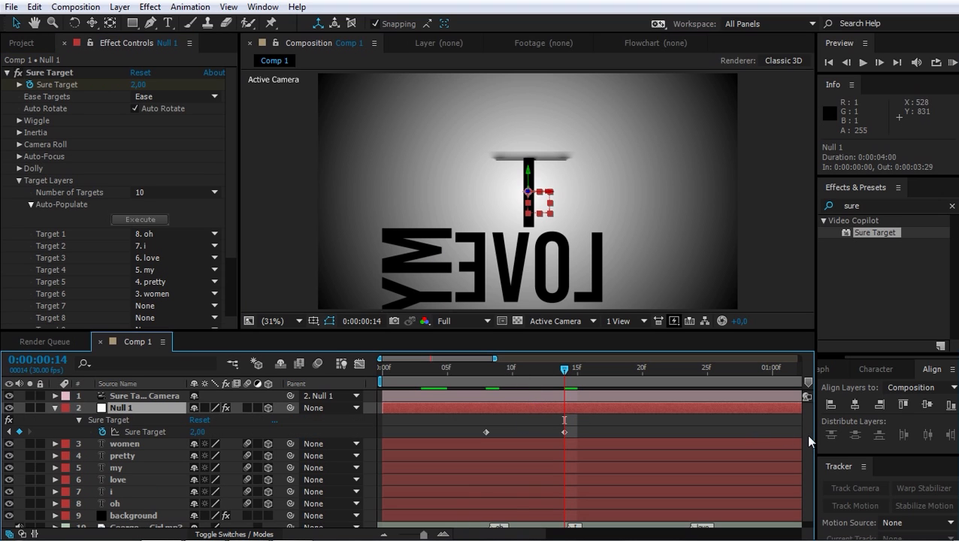
scroll(807, 445, "down", 1)
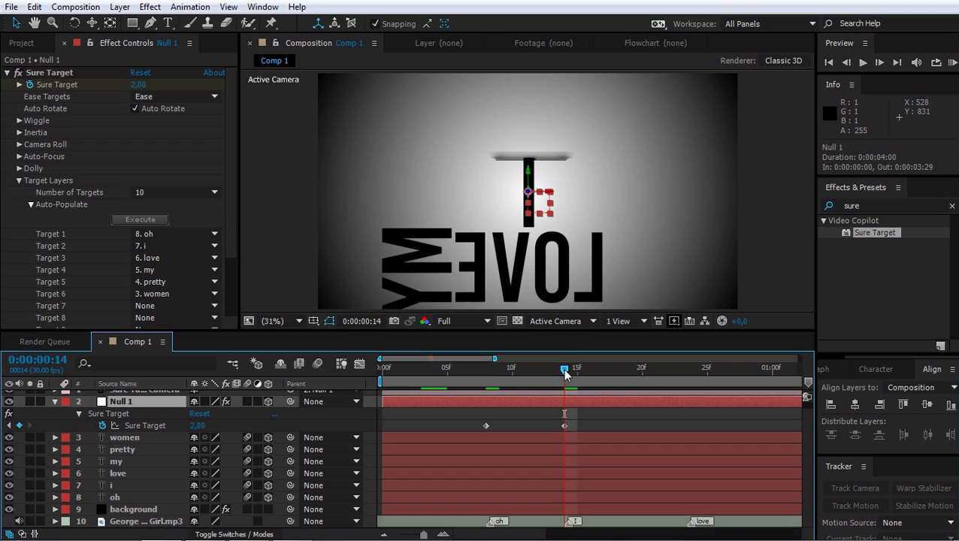
Keyframe Sure Target at 3 on frame 24, at the "love" marker
left_click_drag(565, 374, 685, 385)
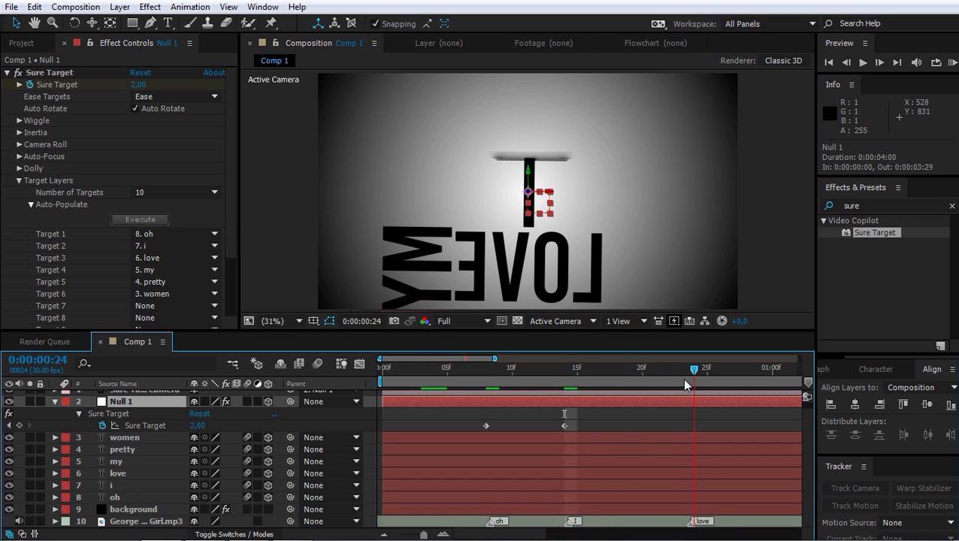
left_click(137, 84)
type("3")
key("Return")
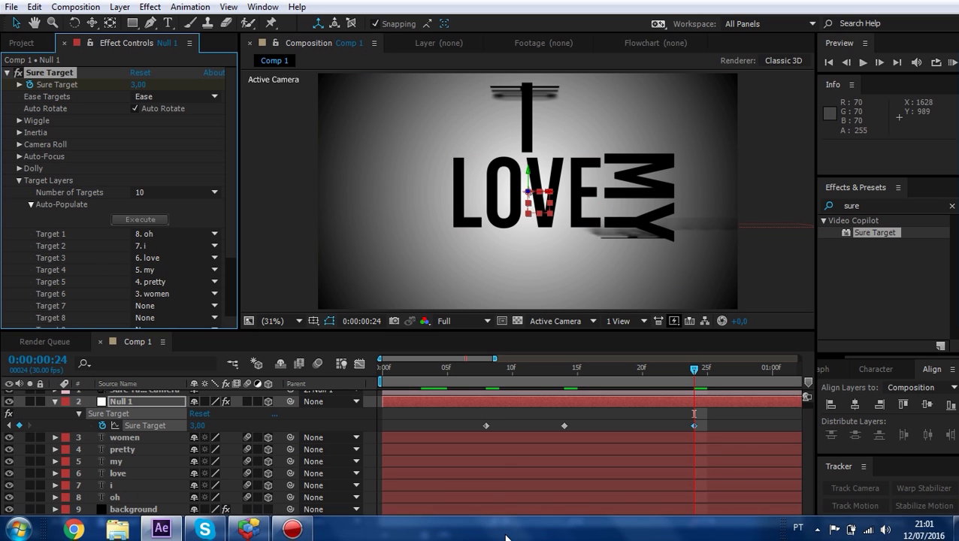
Keyframe Sure Target at 4 at 0:00:01:04, at the "my" marker
left_click_drag(511, 534, 539, 534)
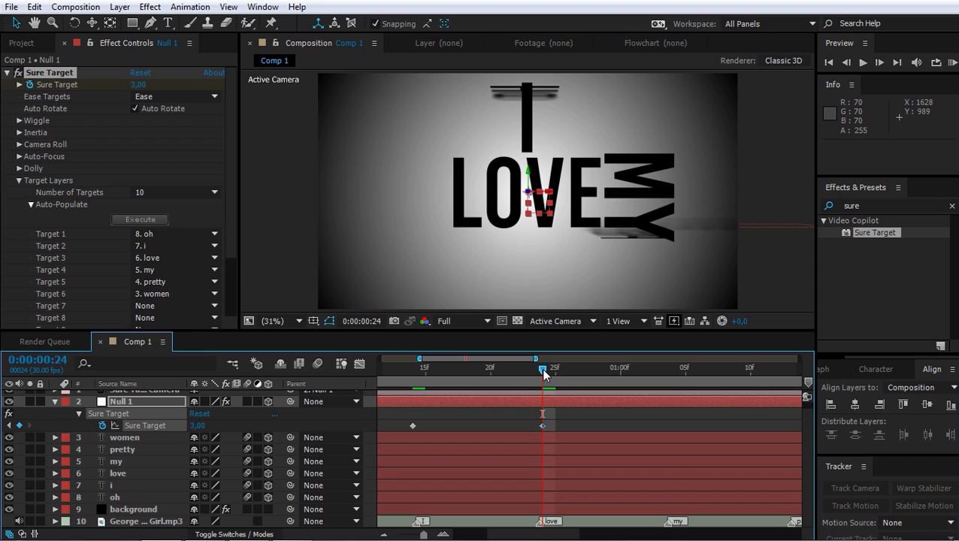
left_click_drag(541, 367, 669, 377)
left_click(135, 85)
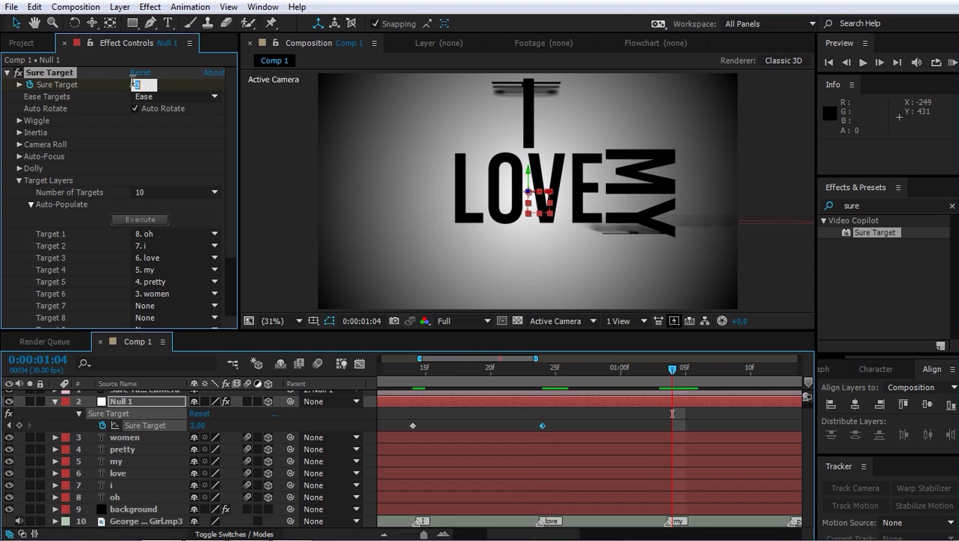
type("4")
key("Return")
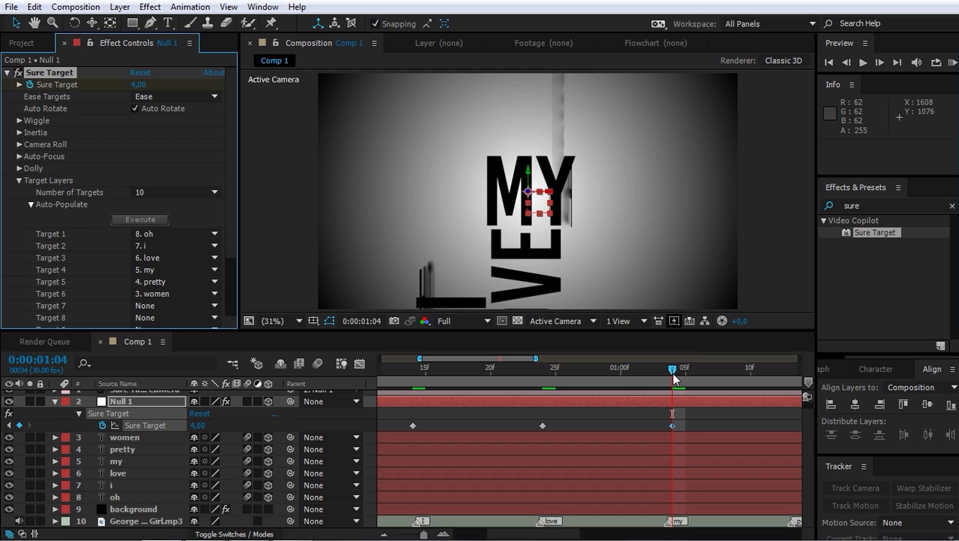
Keyframe Sure Target at 5 at 0:00:01:13, at the "pretty" marker
left_click_drag(674, 380, 790, 376)
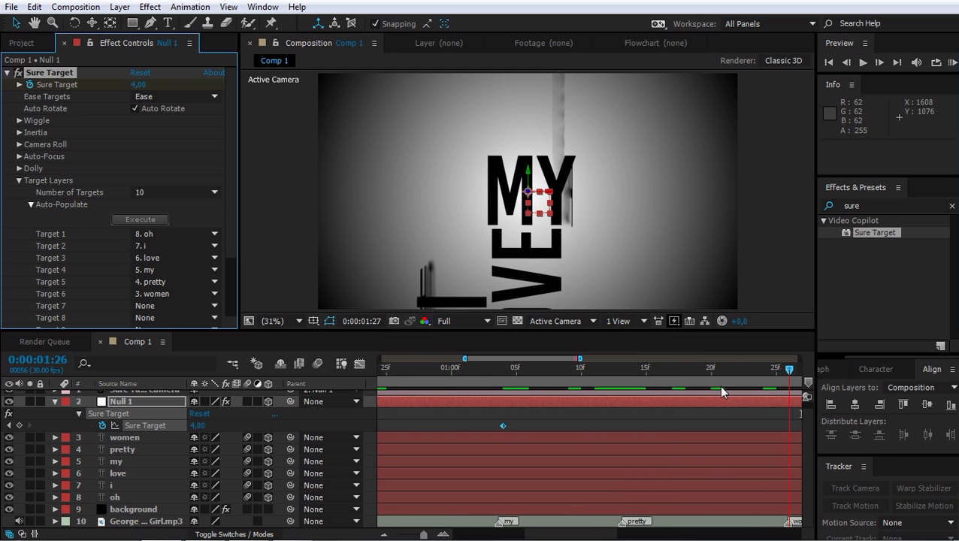
left_click_drag(721, 391, 617, 399)
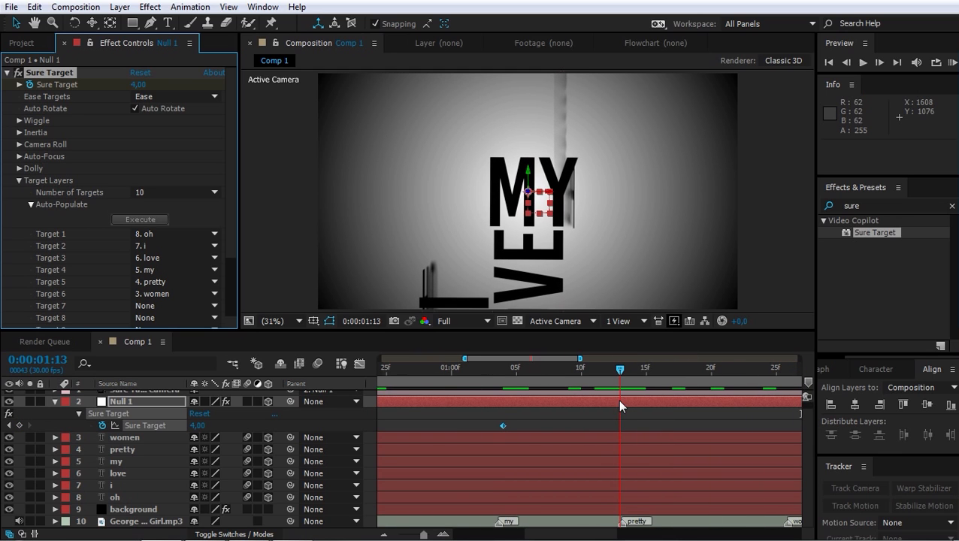
left_click(143, 85)
type("5")
key("Return")
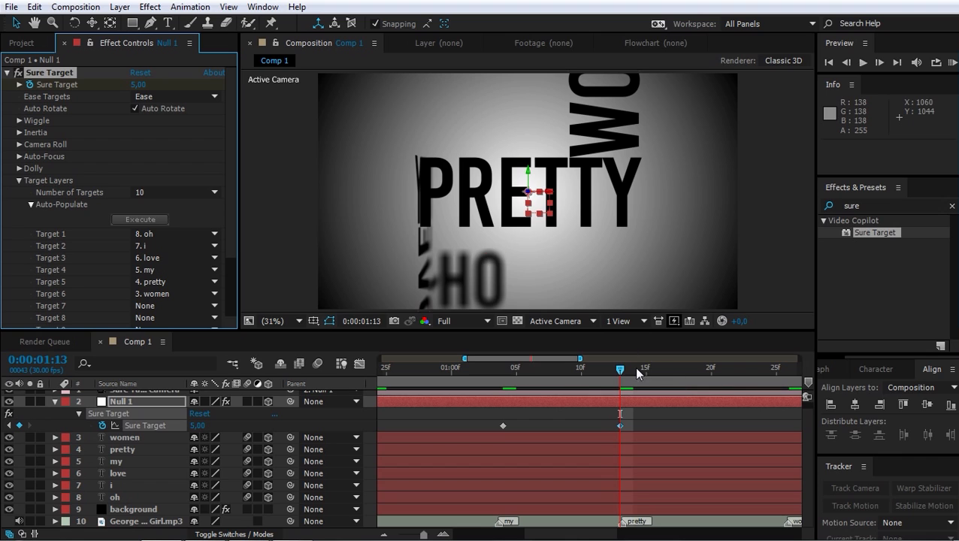
Keyframe Sure Target at 6 at 0:00:01:26, at the "women" marker
mouse_move(620, 369)
left_mouse_down()
mouse_move(727, 396)
mouse_move(652, 399)
left_mouse_up()
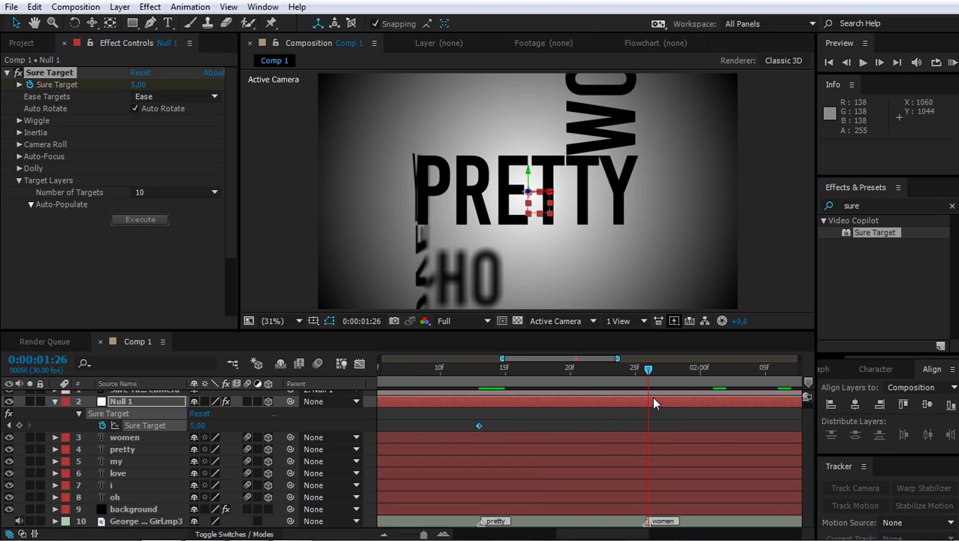
left_click(136, 84)
type("6")
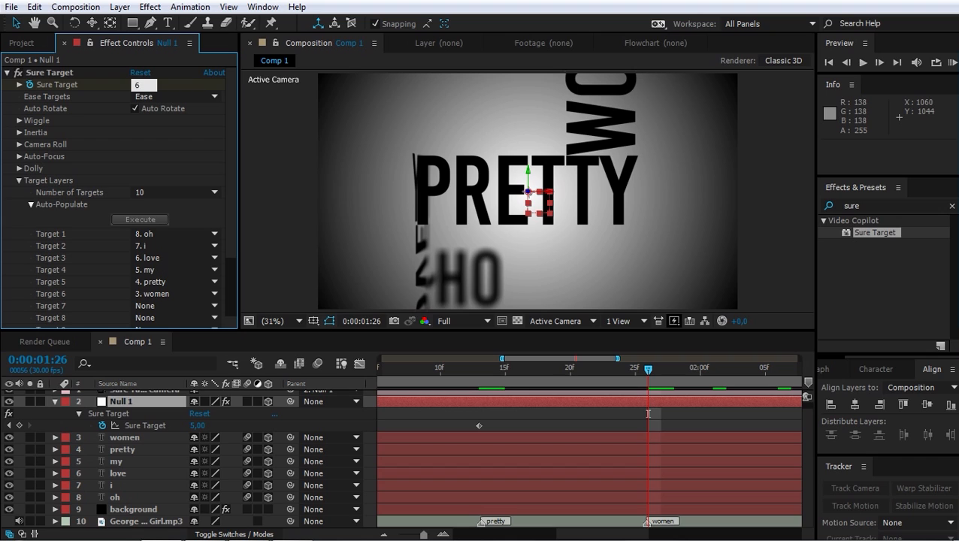
key("Return")
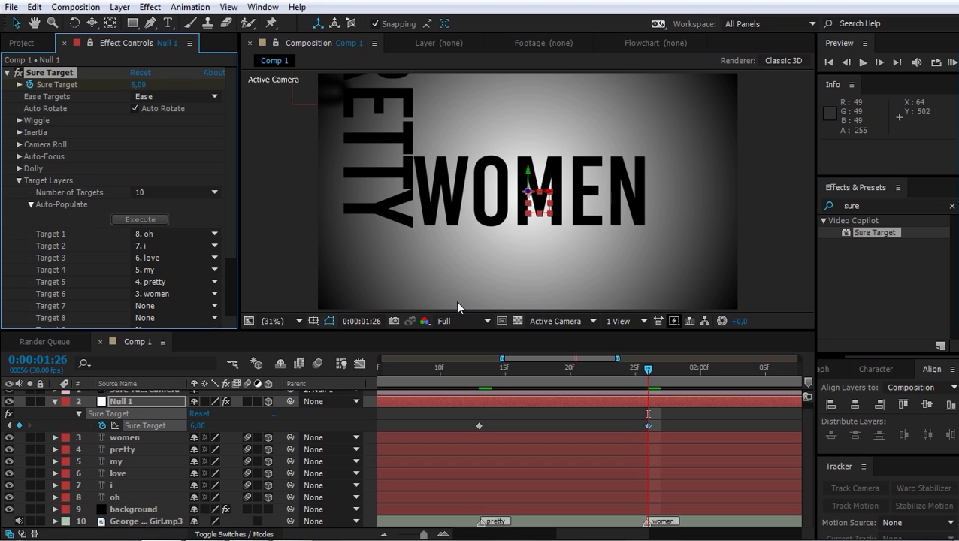
Play a preview of the composition to review the camera's flight through the six words
left_click_drag(569, 535, 451, 535)
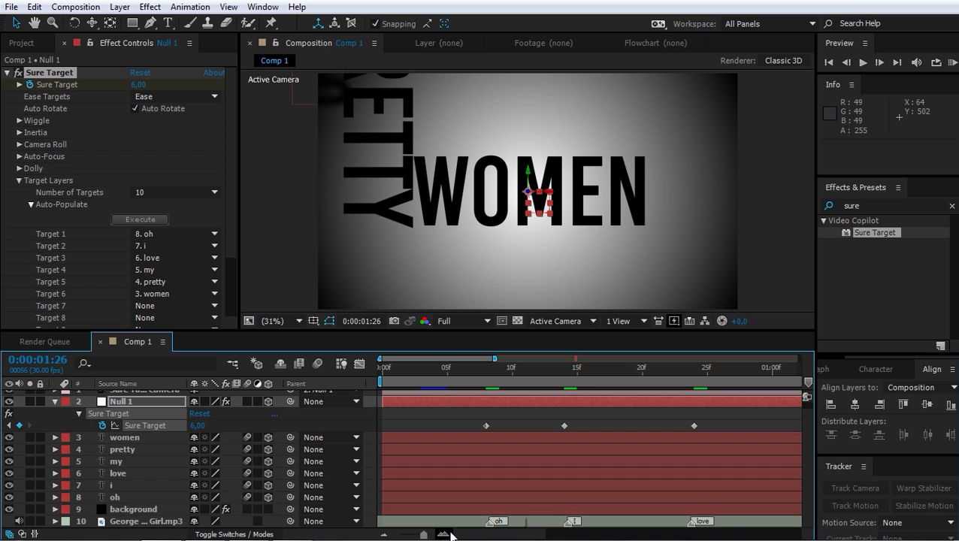
key("space")
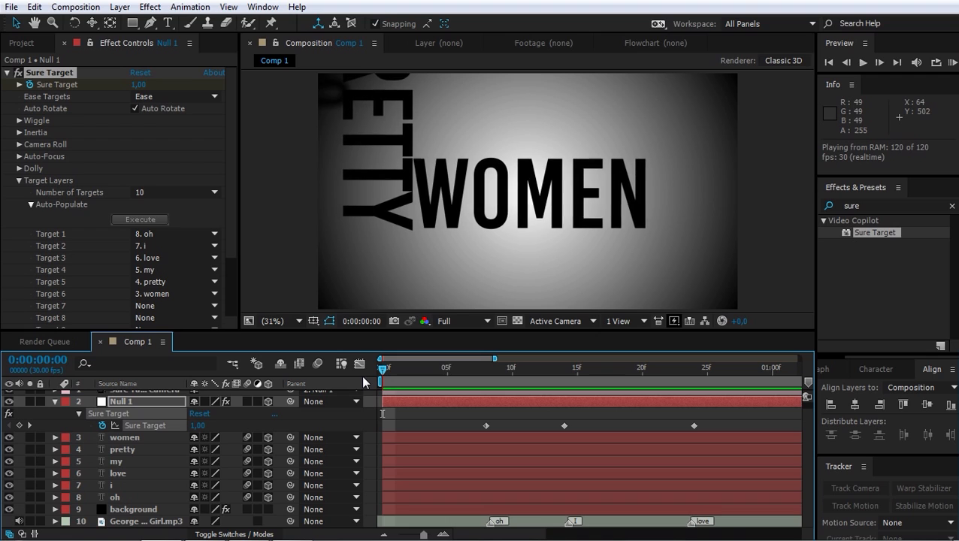
key("space")
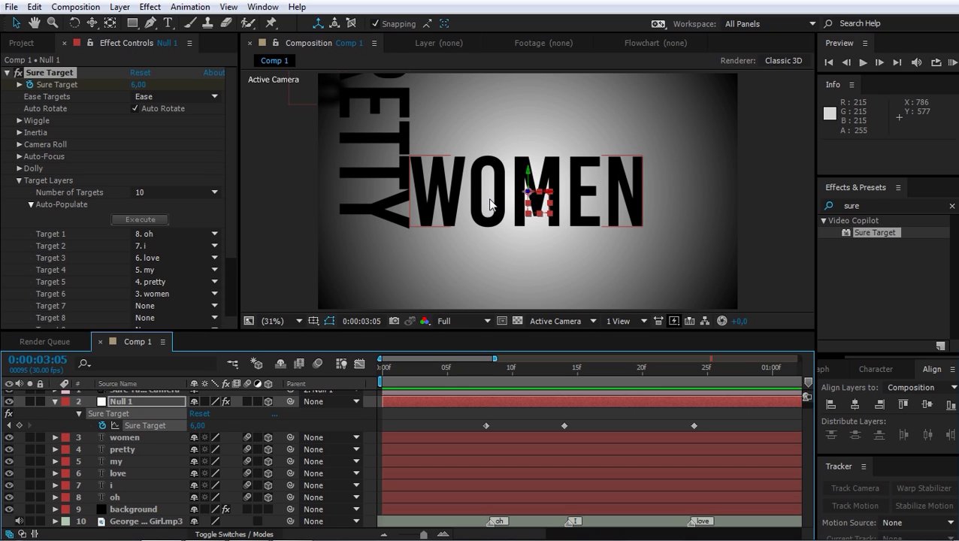
Add a hold keyframe with Sure Target at 1 on frame 11, three frames before the "I" marker's keyframe
left_click(474, 370)
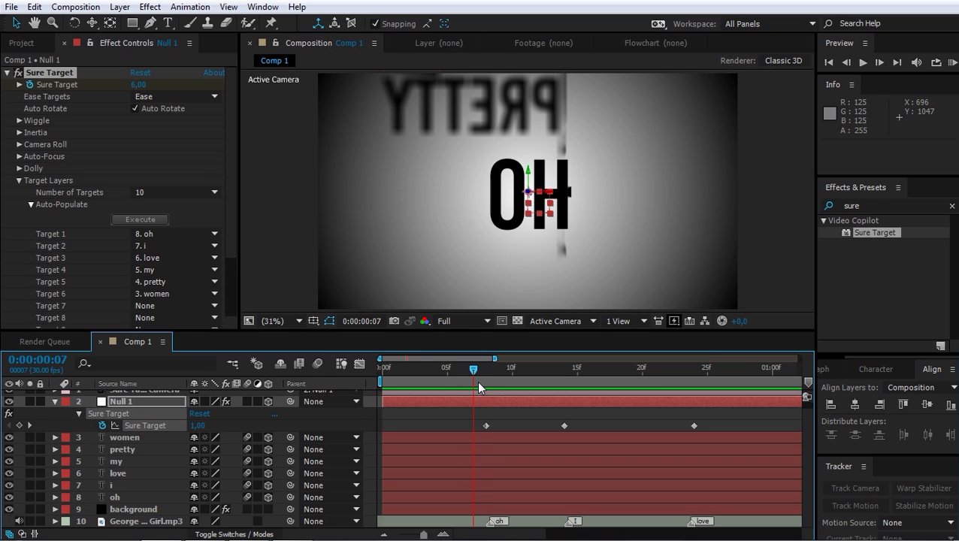
left_click_drag(471, 366, 485, 368)
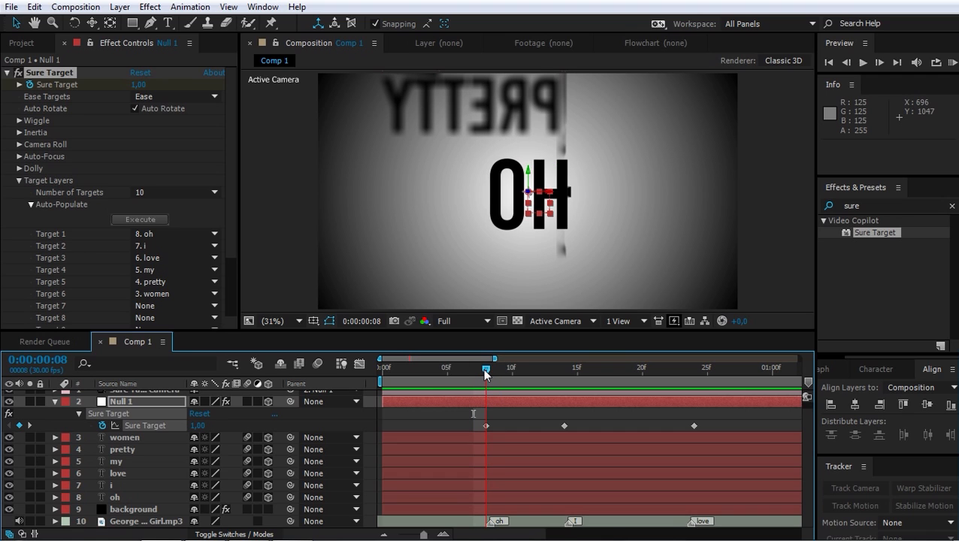
left_click_drag(482, 368, 563, 380)
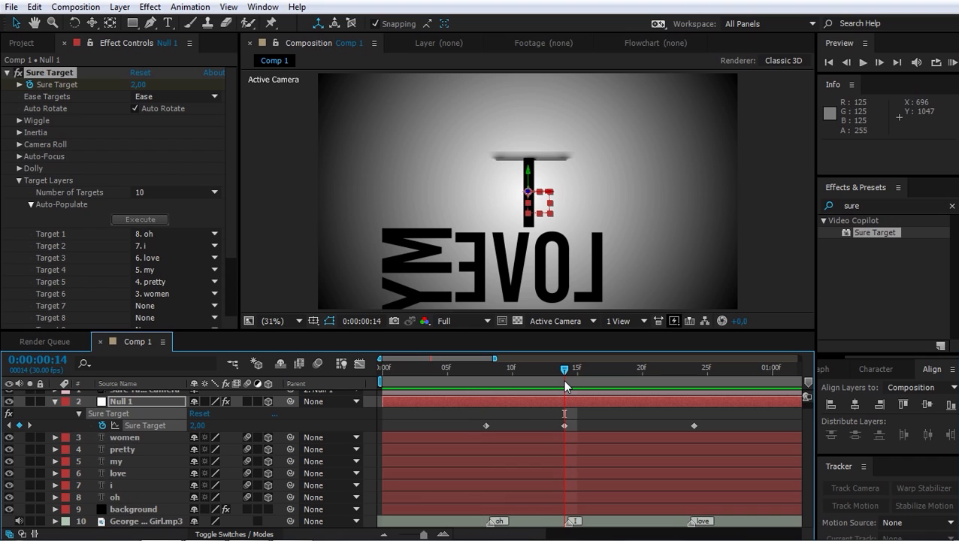
key("Page_Up")
key("Page_Up")
key("Page_Up")
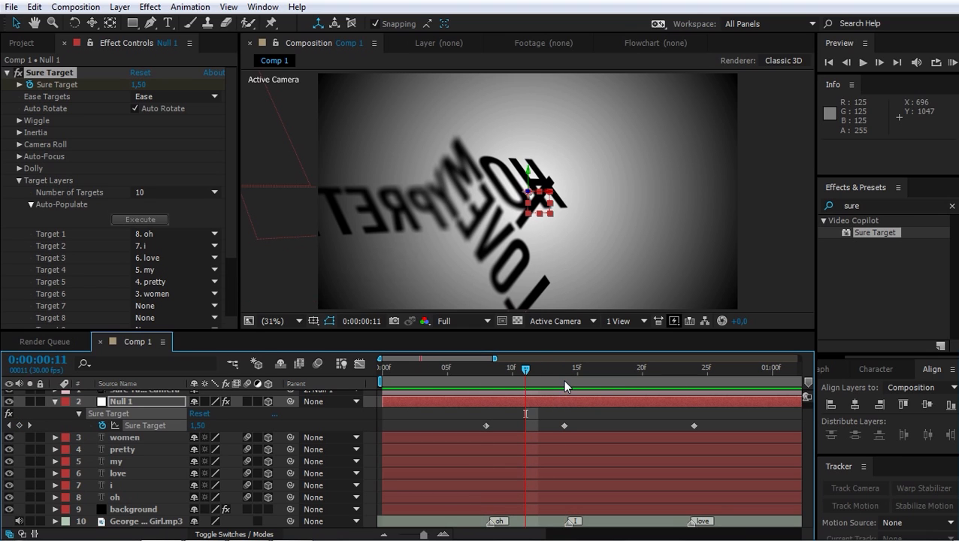
left_click(140, 84)
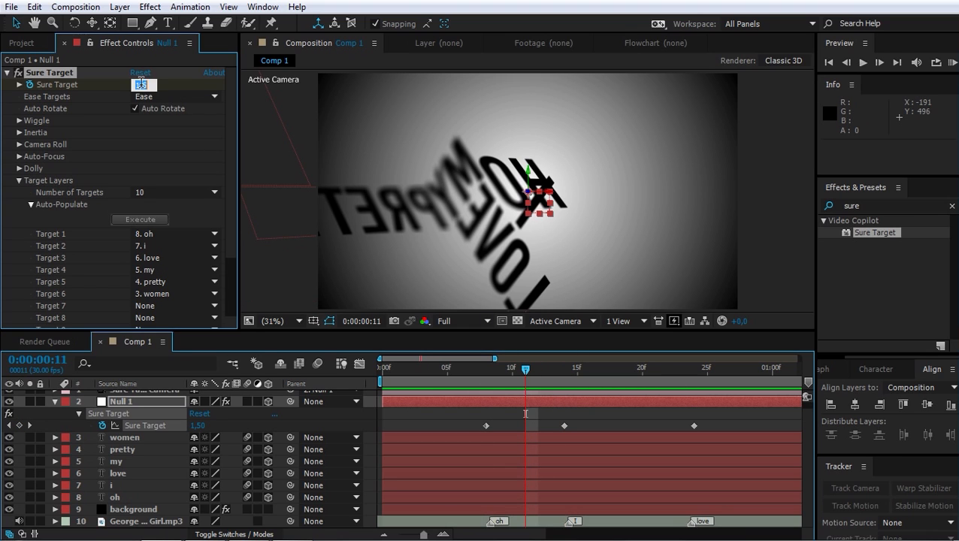
type("1")
key("Return")
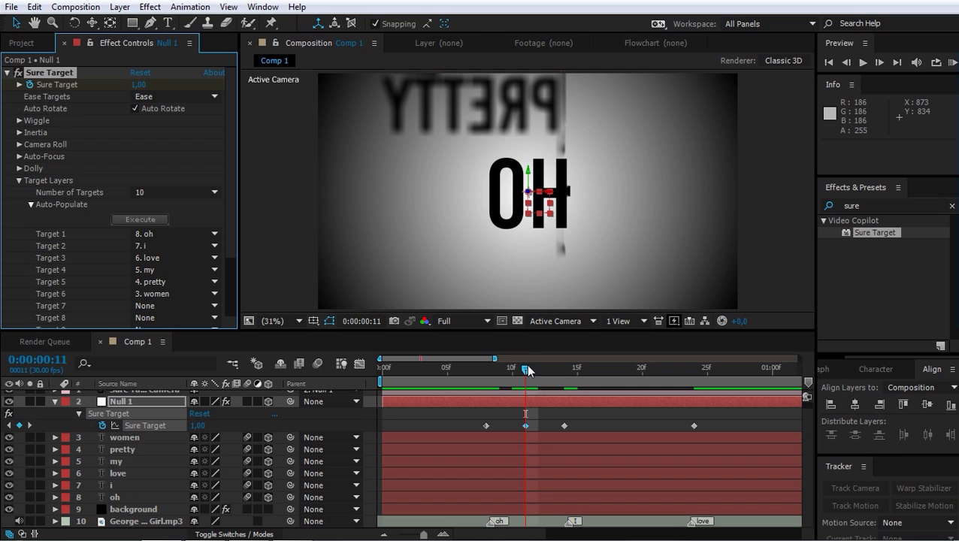
Add a hold keyframe with Sure Target at 2 on frame 21, three frames before the "love" marker's keyframe
left_click_drag(526, 365, 695, 374)
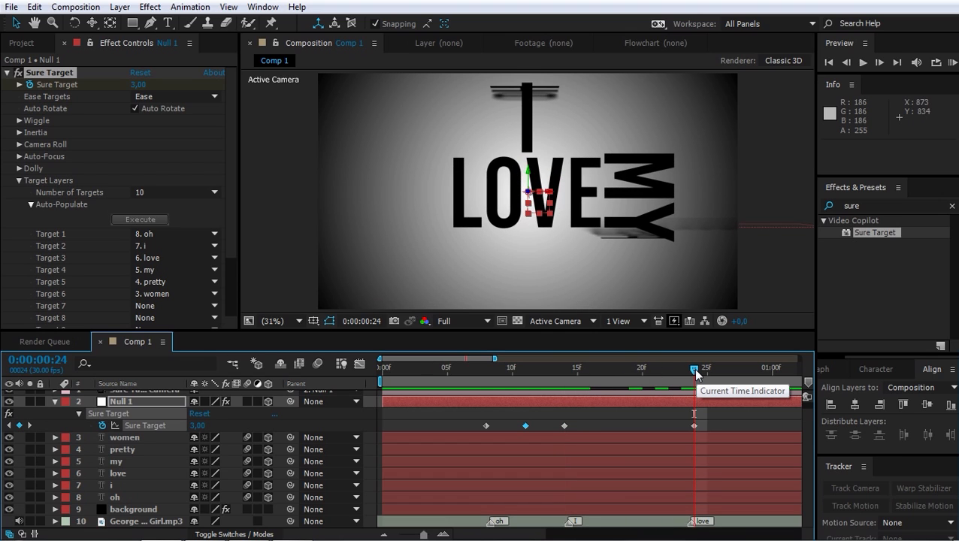
key("Page_Up")
key("Page_Up")
key("Page_Up")
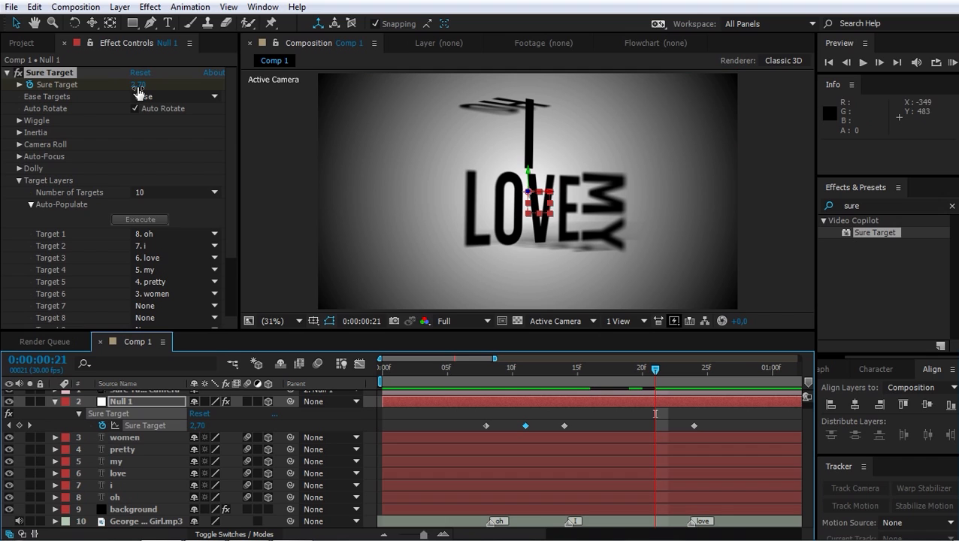
left_click(140, 84)
type("2")
key("Return")
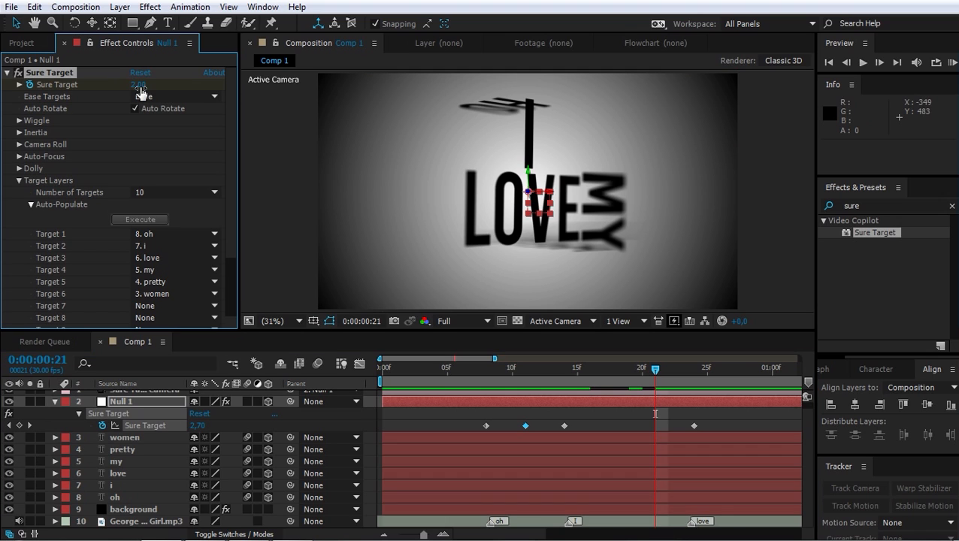
Add a hold keyframe with Sure Target at 3 at 0:00:01:01, three frames before the "my" marker's keyframe
left_click_drag(654, 369, 694, 368)
scroll(492, 536, "right", 5)
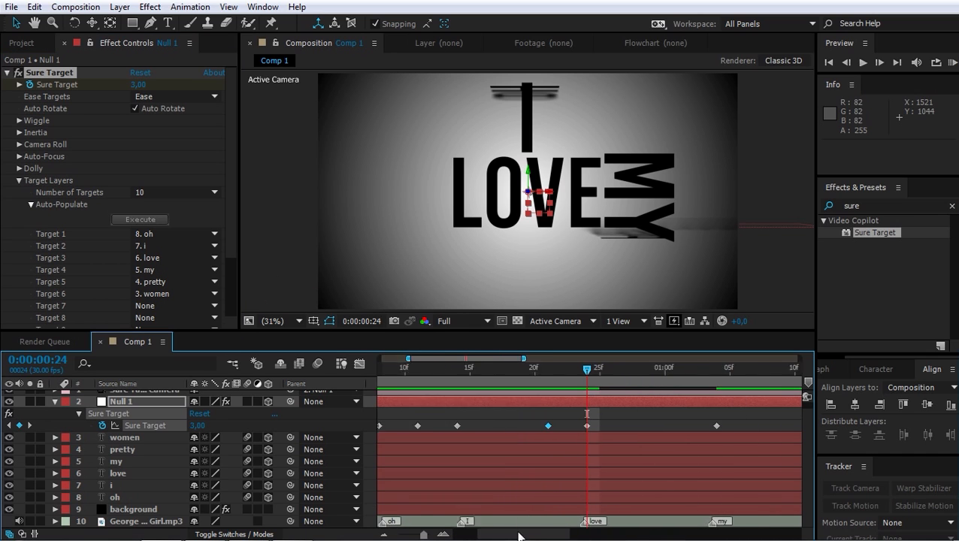
left_click_drag(462, 373, 589, 382)
key("Page_Up")
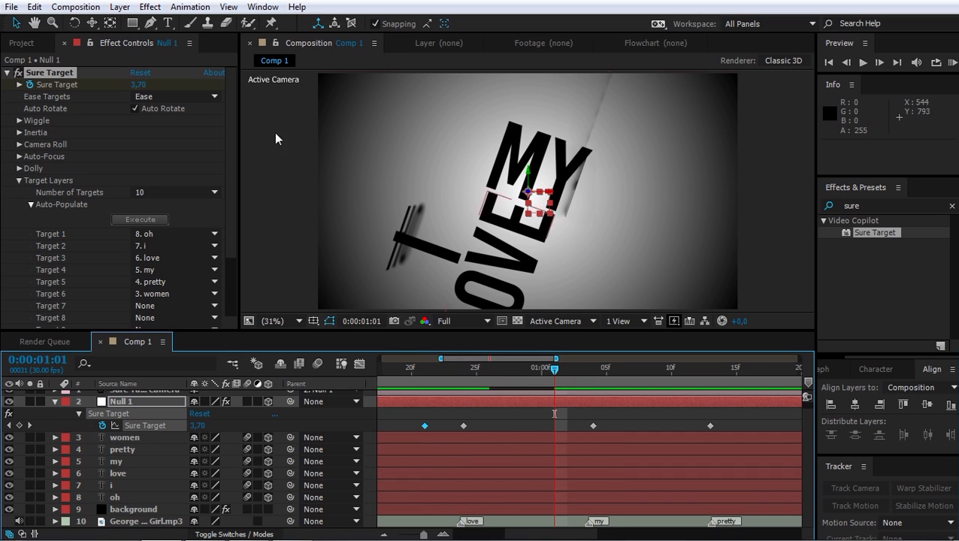
left_click(137, 85)
type("3")
key("Return")
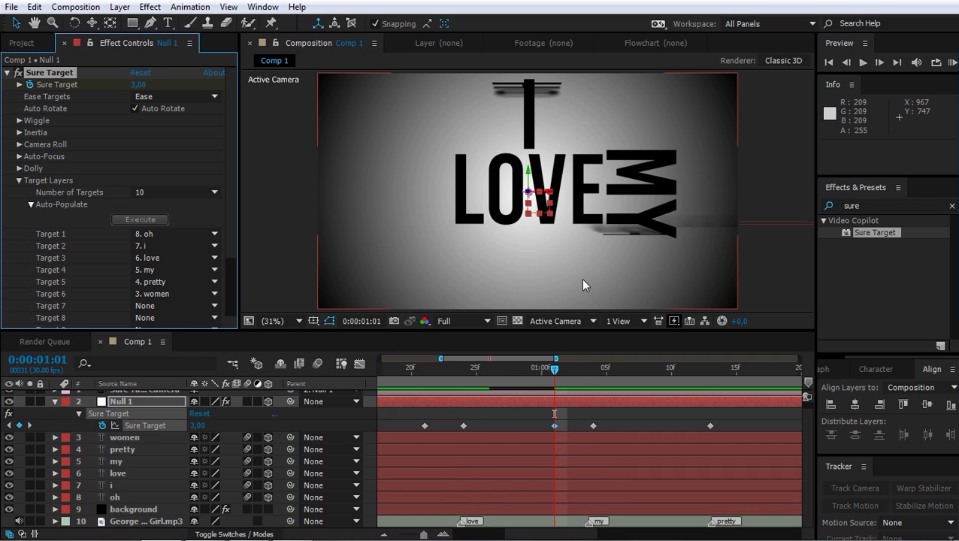
Add a hold keyframe with Sure Target at 4 at 0:00:01:10, three frames before the "pretty" marker's keyframe
left_click_drag(557, 370, 711, 378)
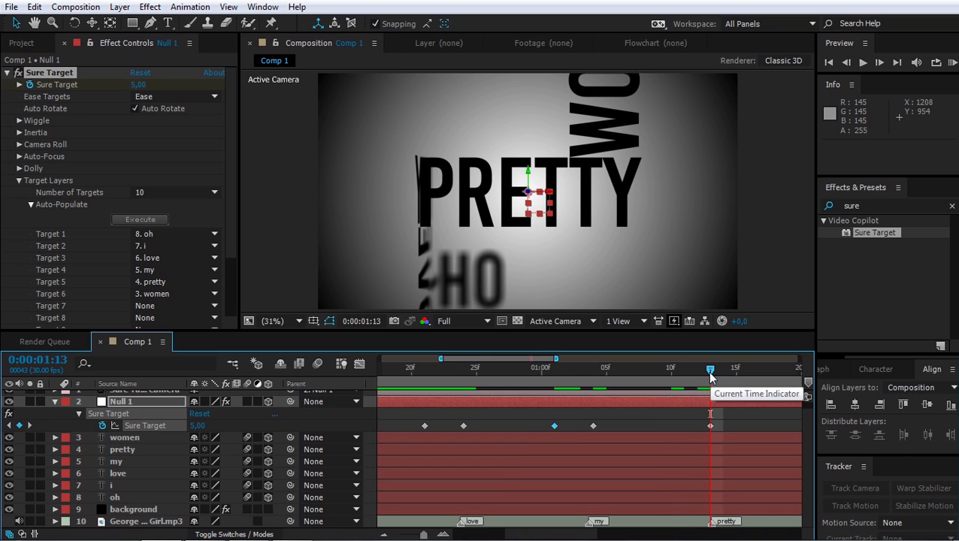
key("Page_Up")
key("Page_Up")
key("Page_Up")
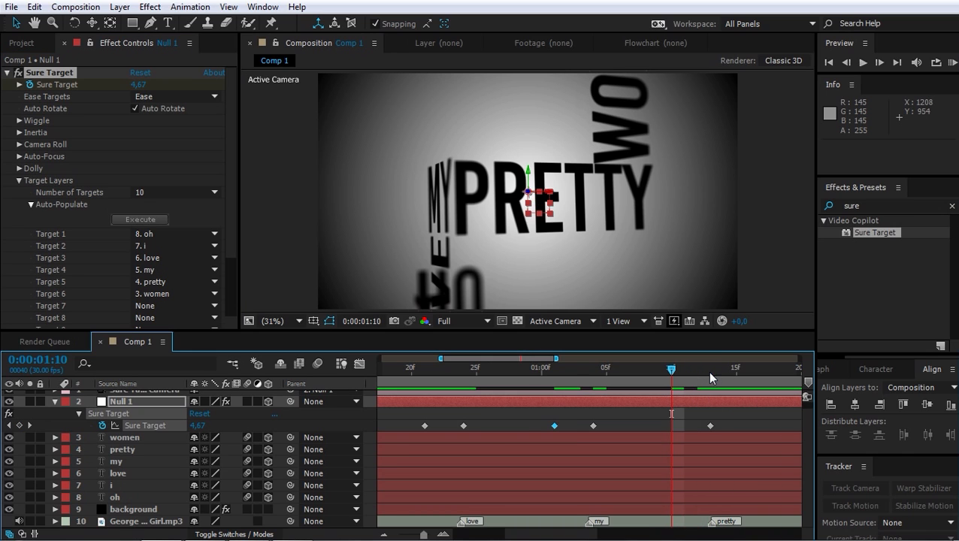
left_click(145, 86)
type("4")
key("Return")
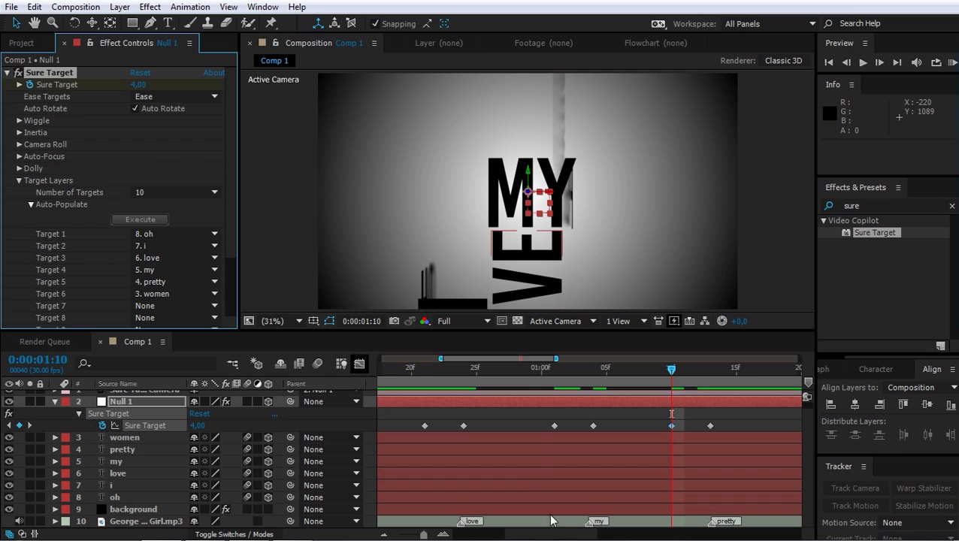
Add a hold keyframe with Sure Target at 5 at 0:00:01:23, three frames before the "women" marker's keyframe
left_click_drag(556, 532, 603, 534)
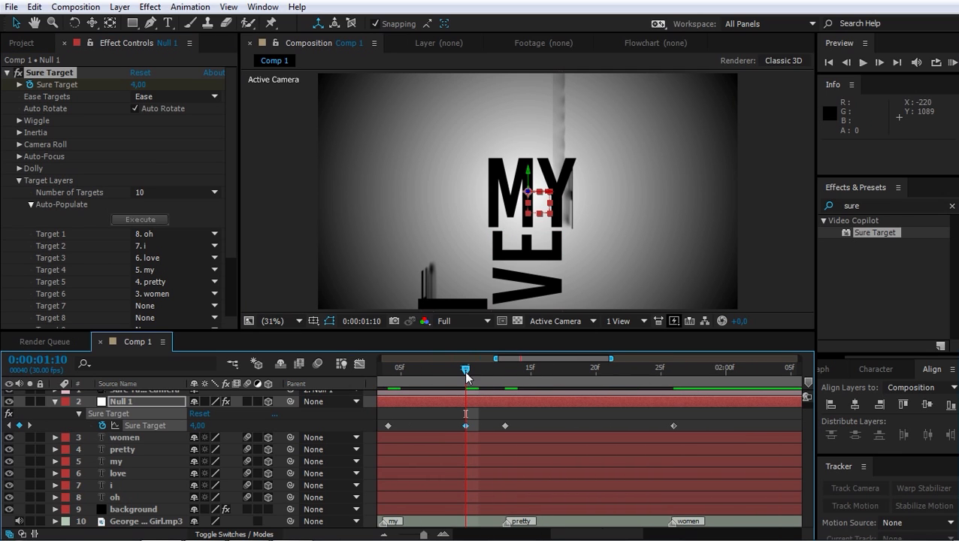
left_click(681, 382)
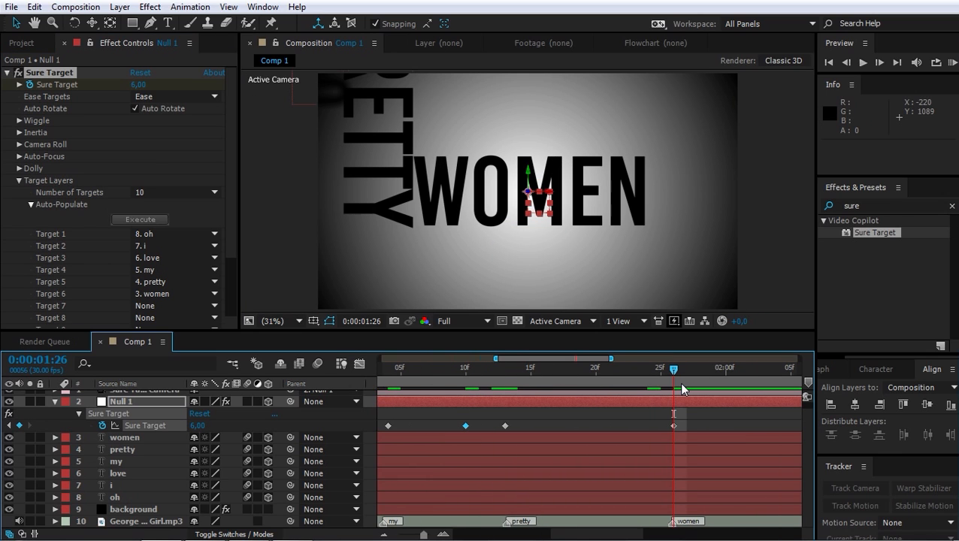
key("Page_Up")
key("Page_Up")
key("Page_Up")
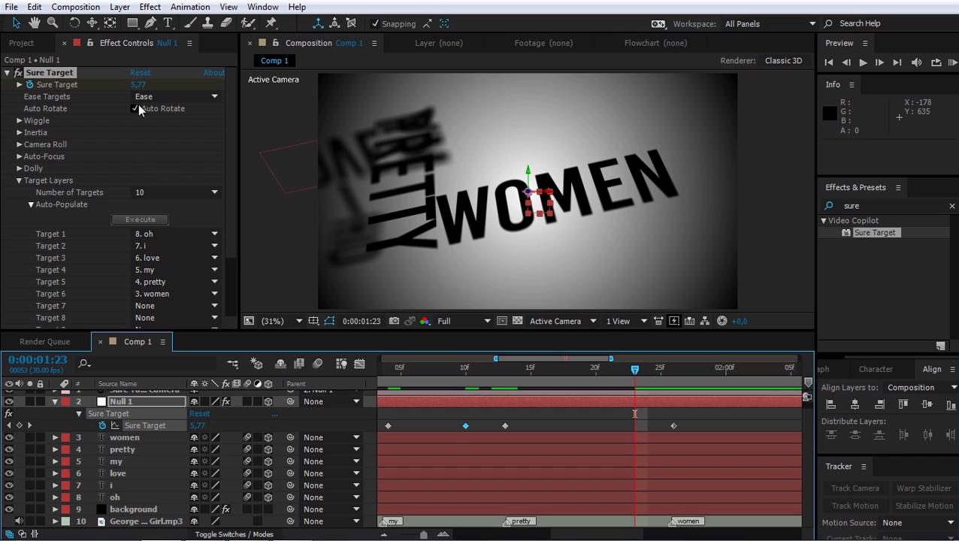
left_click(135, 86)
type("5")
key("Return")
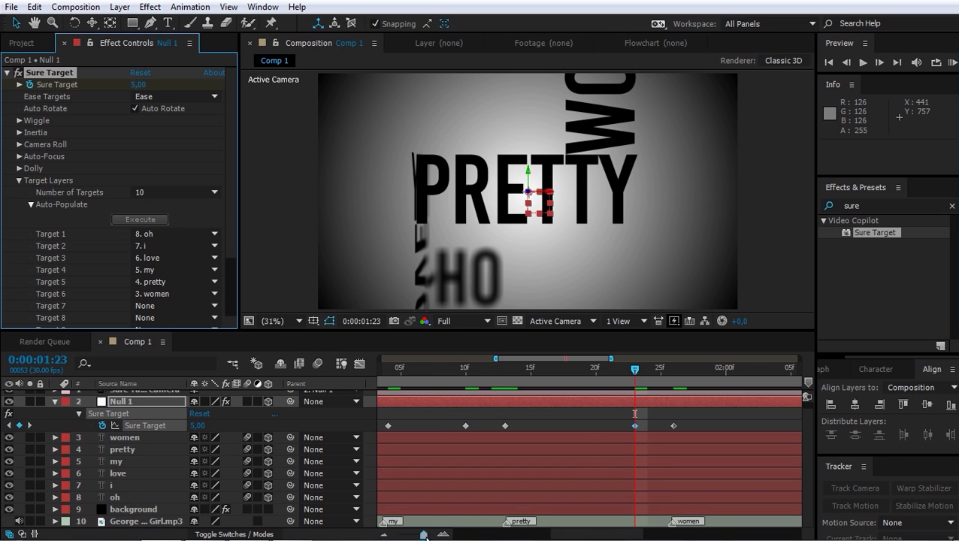
Play a preview of the whole composition, then scrub through the opening to review the camera move from "oh" to "i"
left_click_drag(423, 535, 388, 535)
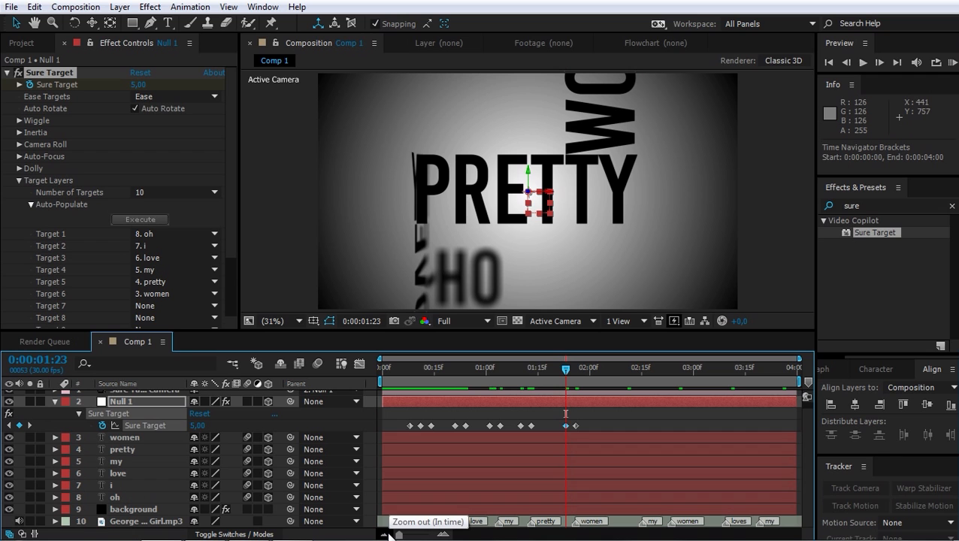
key("space")
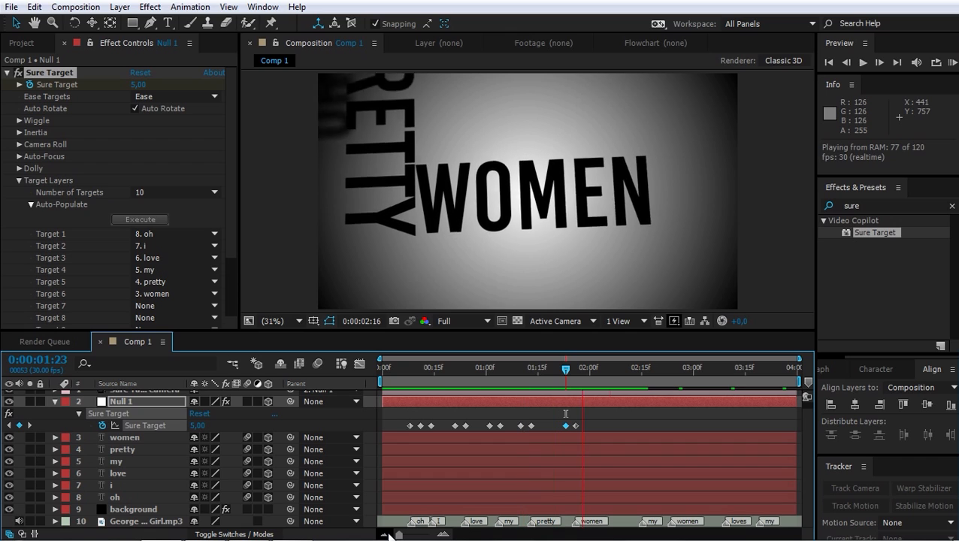
key("space")
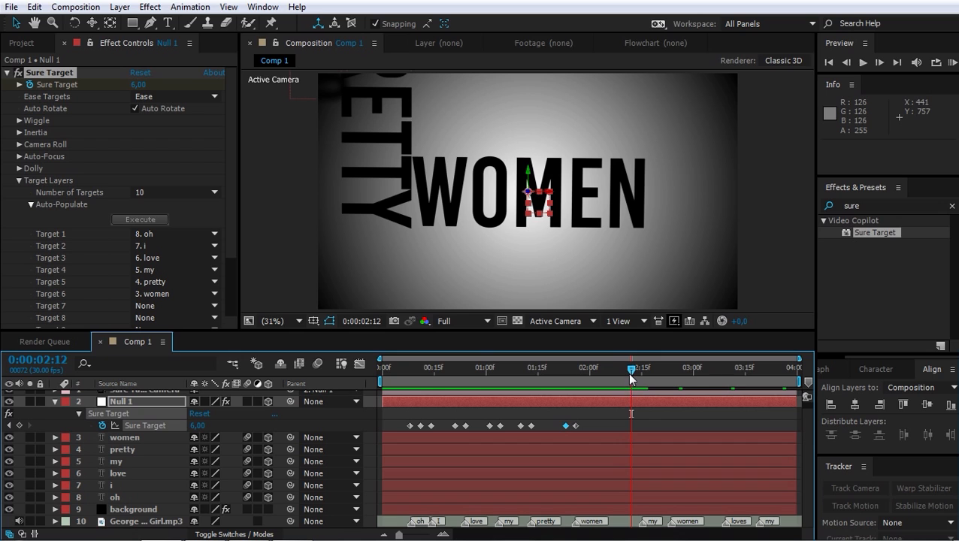
left_click_drag(630, 370, 392, 369)
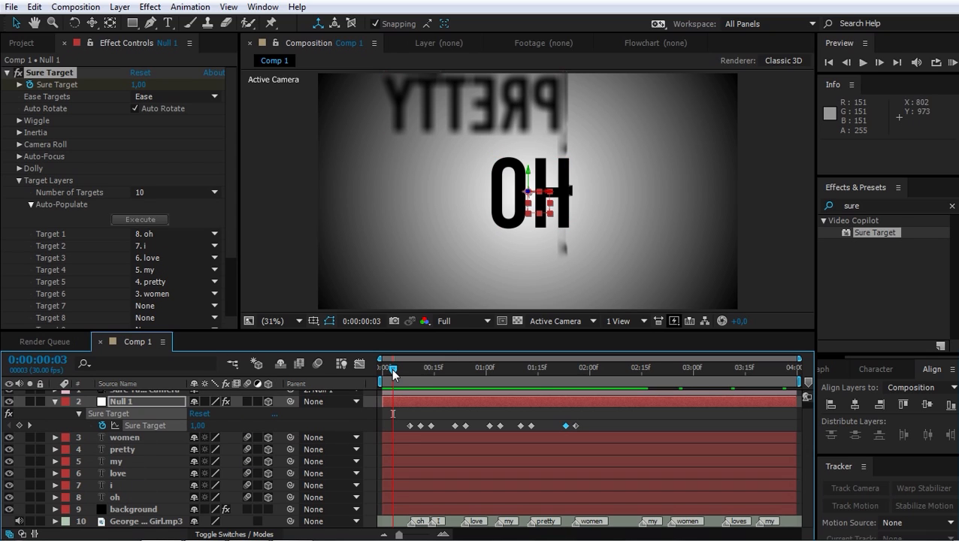
left_click_drag(391, 368, 435, 374)
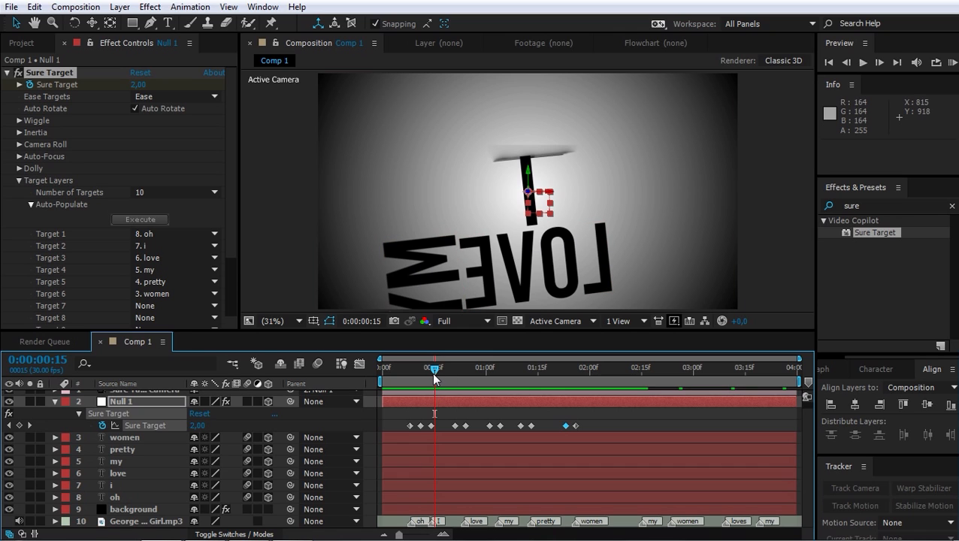
left_click_drag(433, 373, 407, 369)
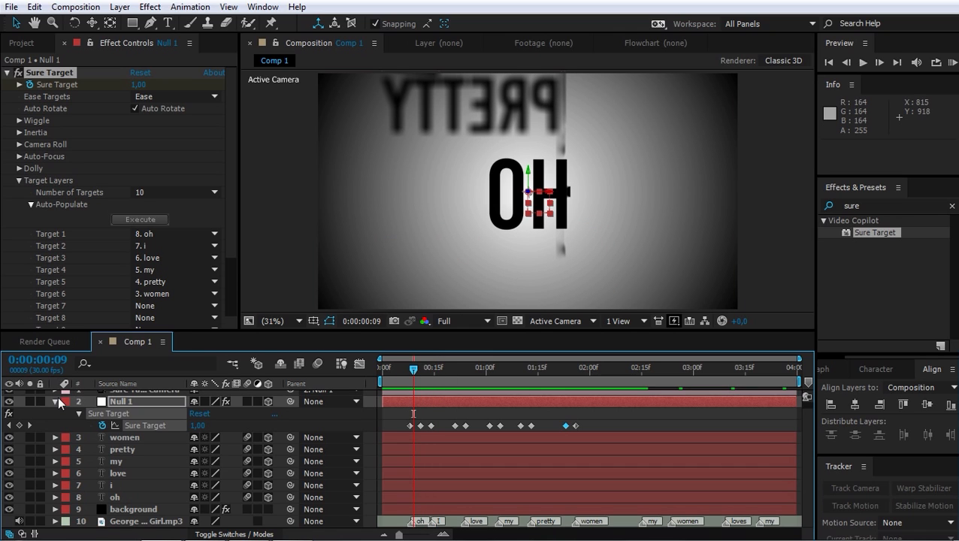
Reveal the Opacity property of the six word layers and the keyframes of Null 1, and set the current time to frame 8
left_click(55, 399)
key("ctrl+a")
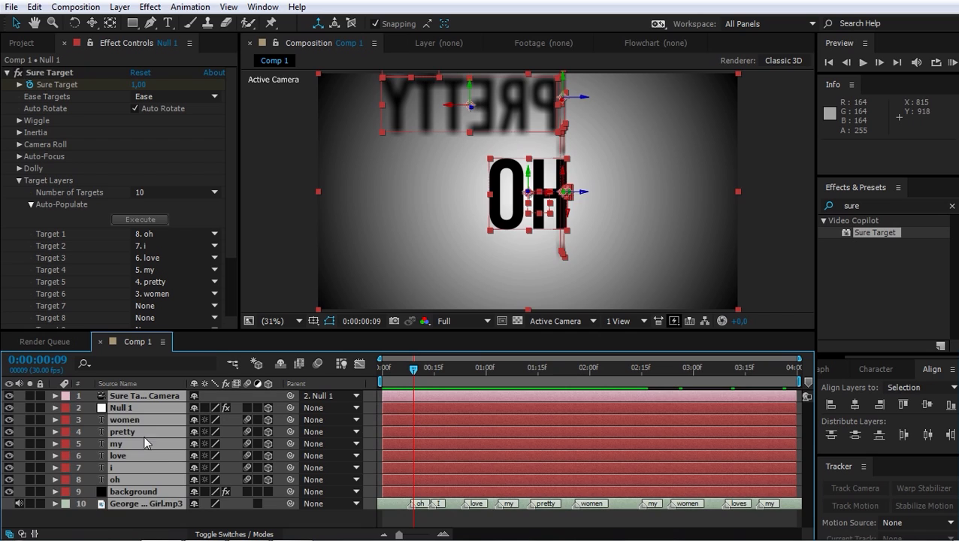
left_click(139, 407, "ctrl")
left_click(143, 397, "ctrl")
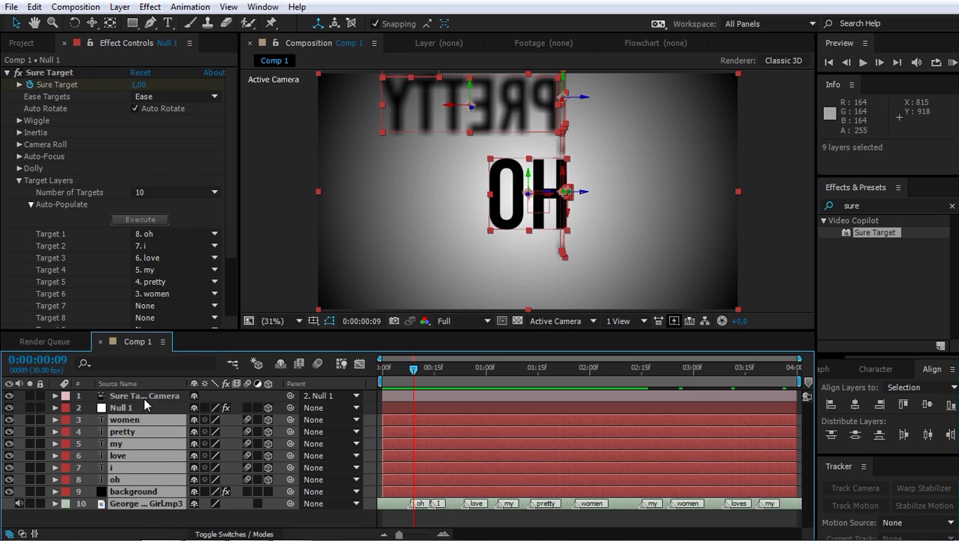
left_click(142, 504, "ctrl")
left_click(142, 489, "ctrl")
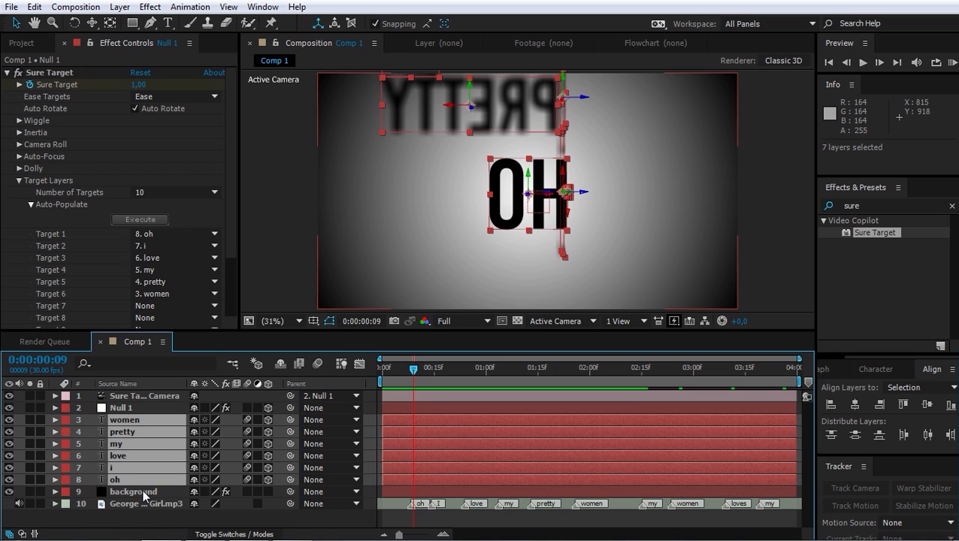
key("t")
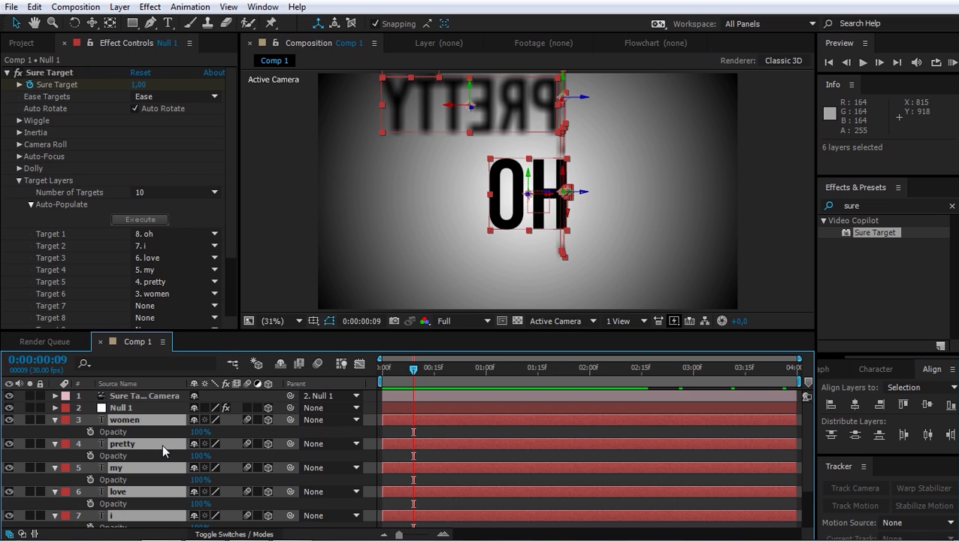
left_click(164, 408)
key("u")
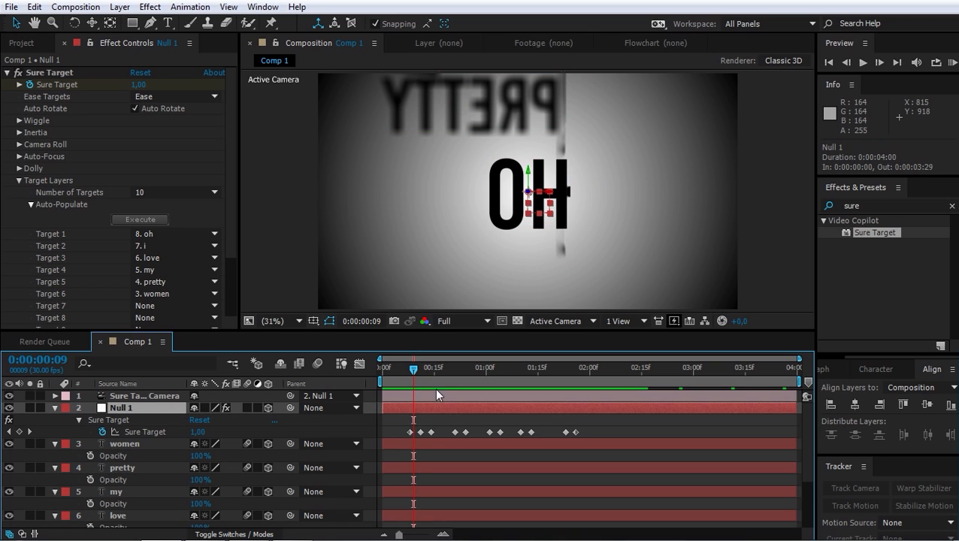
left_click_drag(413, 370, 411, 371)
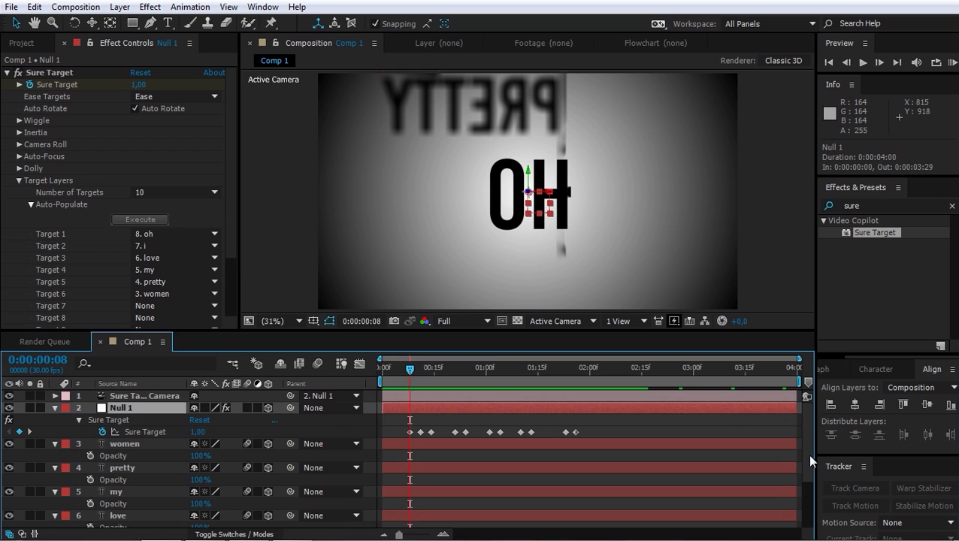
Keyframe the "i" layer's opacity at 100% on frame 8 and 0% on frame 5, and scrub back to check it
scroll(807, 459, "down", 2)
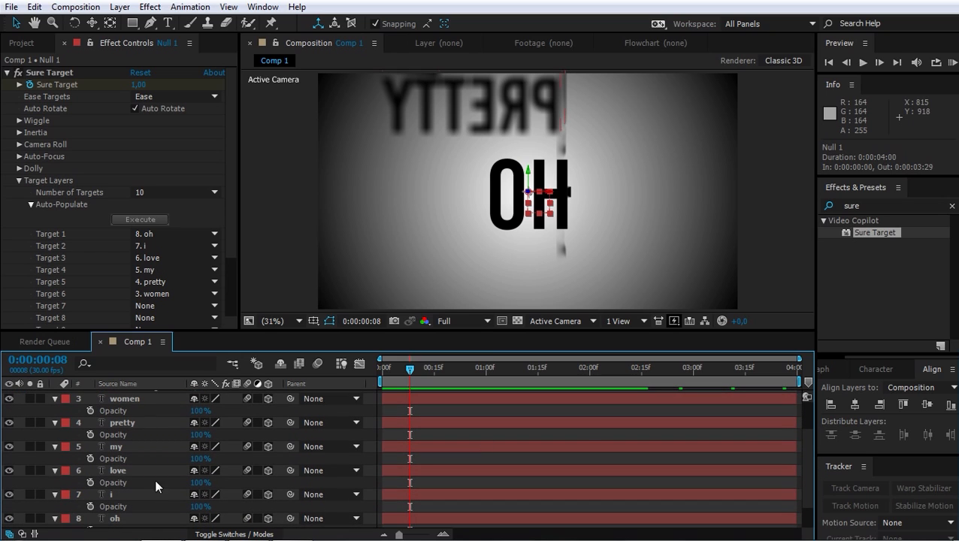
left_click(91, 506)
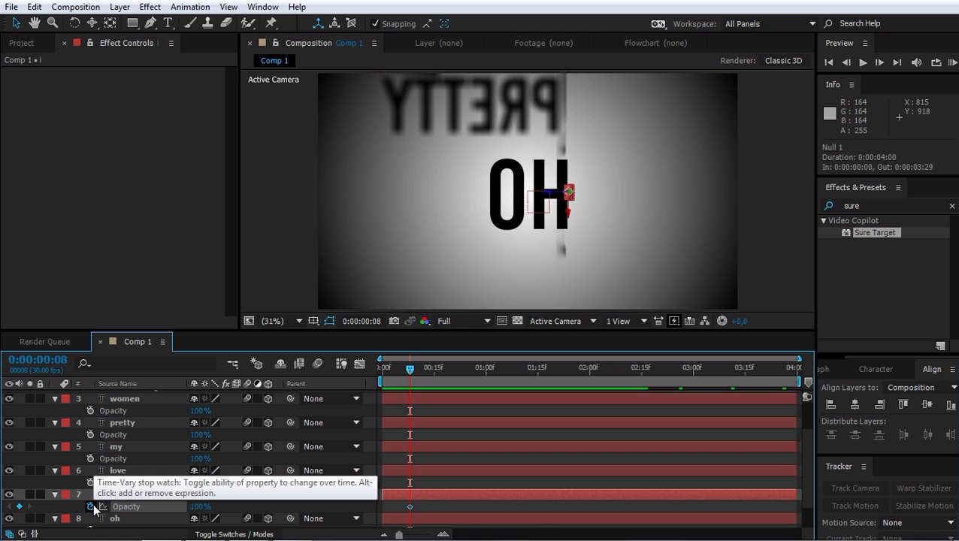
key("Page_Up")
key("Page_Up")
key("Page_Up")
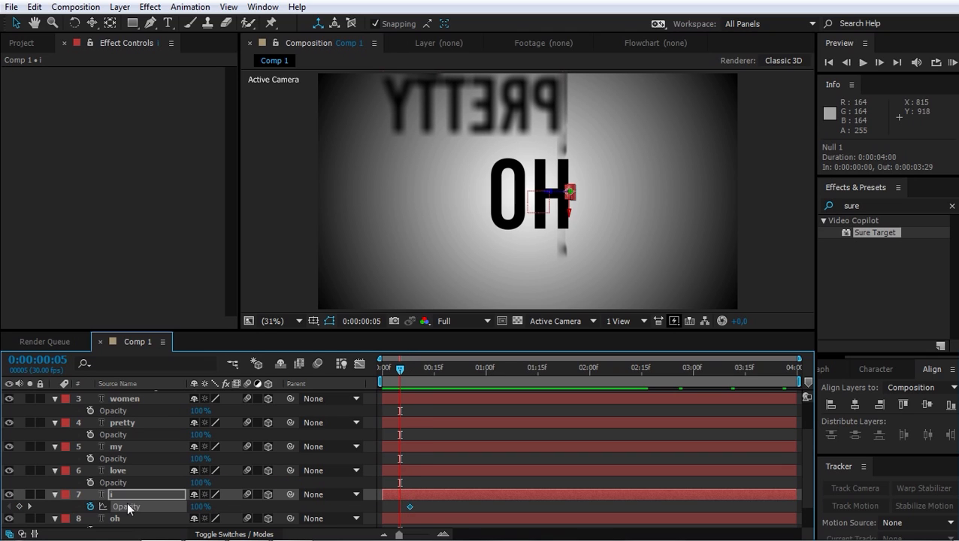
left_click(200, 507)
type("0")
key("Return")
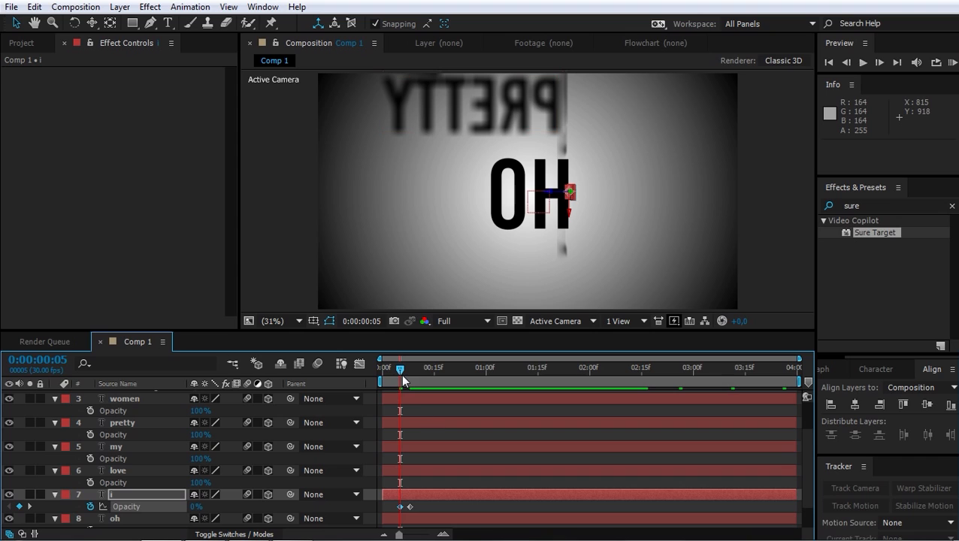
mouse_move(396, 369)
left_mouse_down()
mouse_move(409, 369)
mouse_move(389, 367)
left_mouse_up()
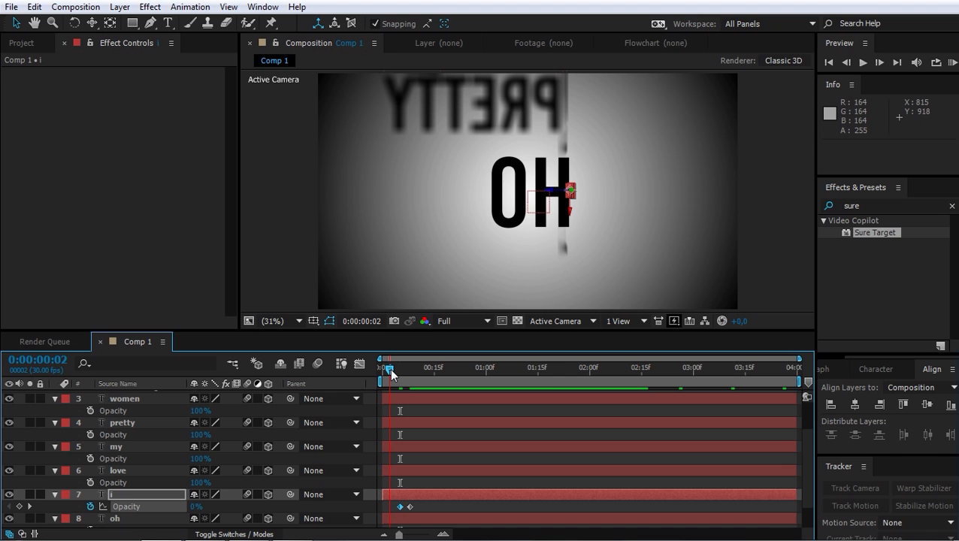
Undo the opacity keyframes on the "i" layer
key("ctrl+z")
key("ctrl+z")
key("ctrl+z")
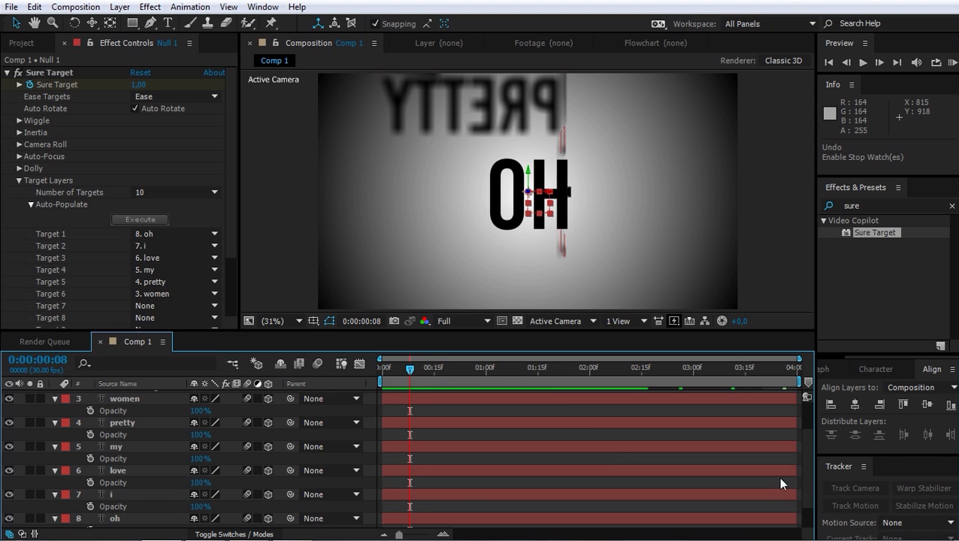
Enlarge the timeline area and keyframe the "oh" layer's opacity at 100% on frame 8 and 0% on frame 5
left_click_drag(804, 473, 812, 443)
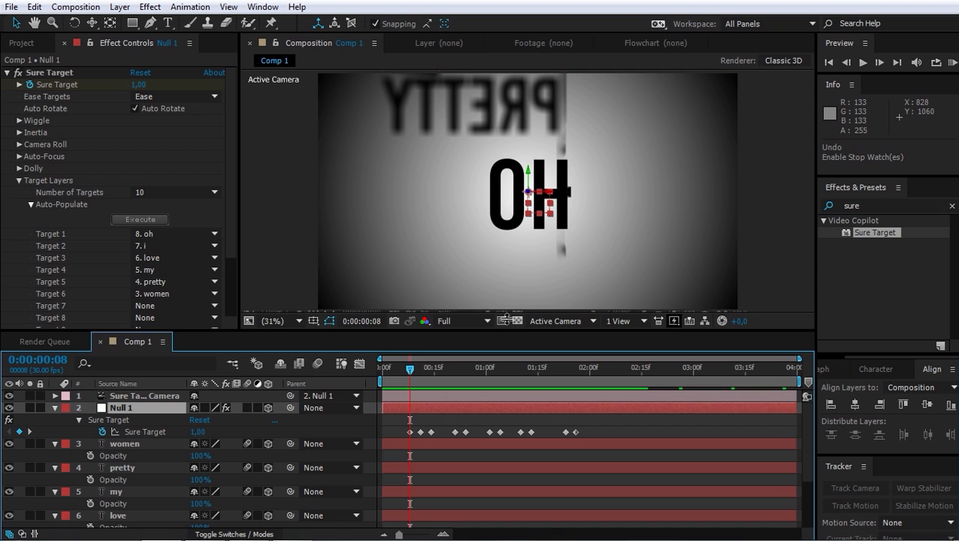
left_click_drag(511, 331, 512, 219)
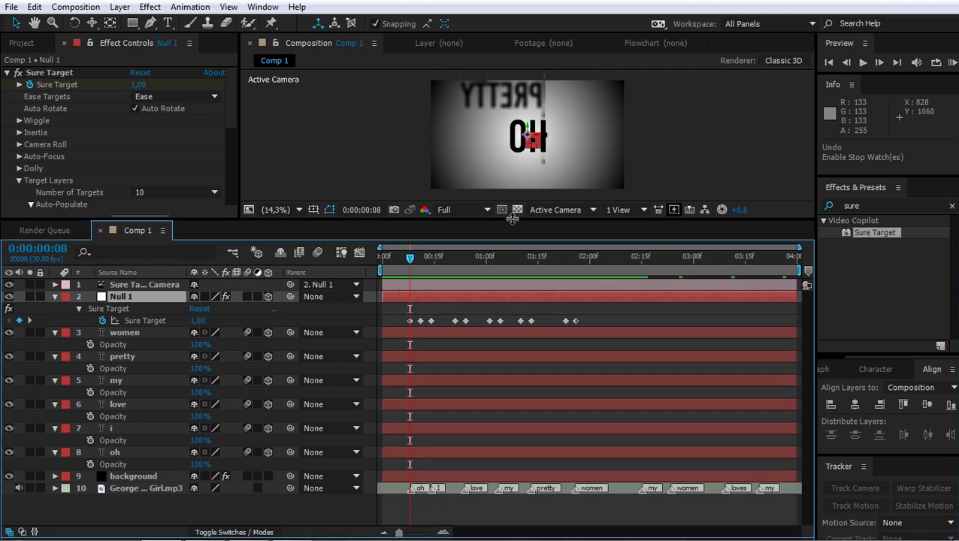
left_click(146, 451)
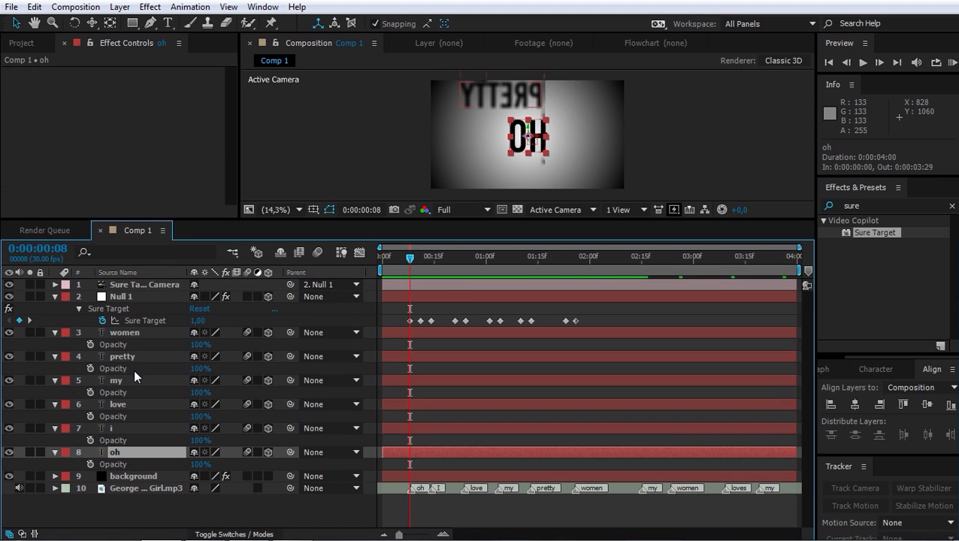
left_click(90, 463)
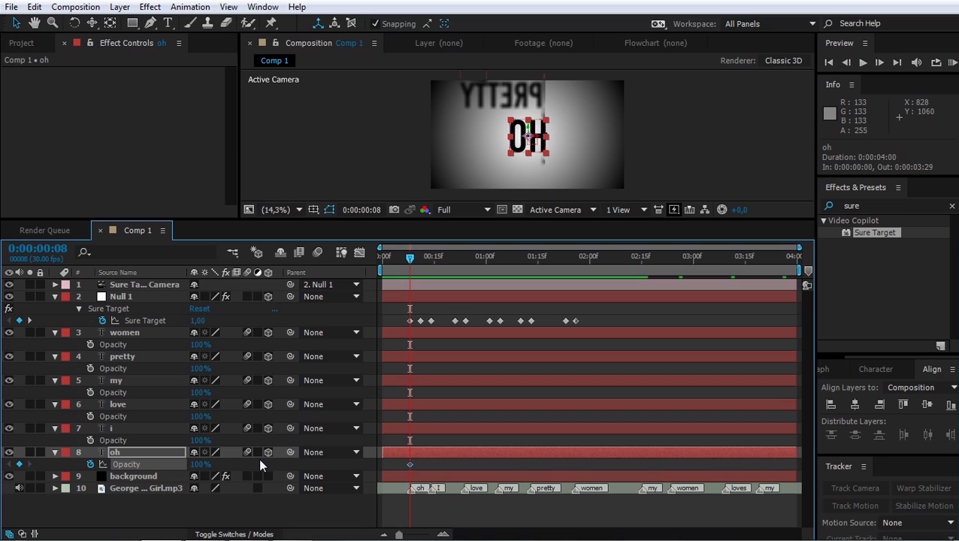
key("Page_Up")
key("Page_Up")
key("Page_Up")
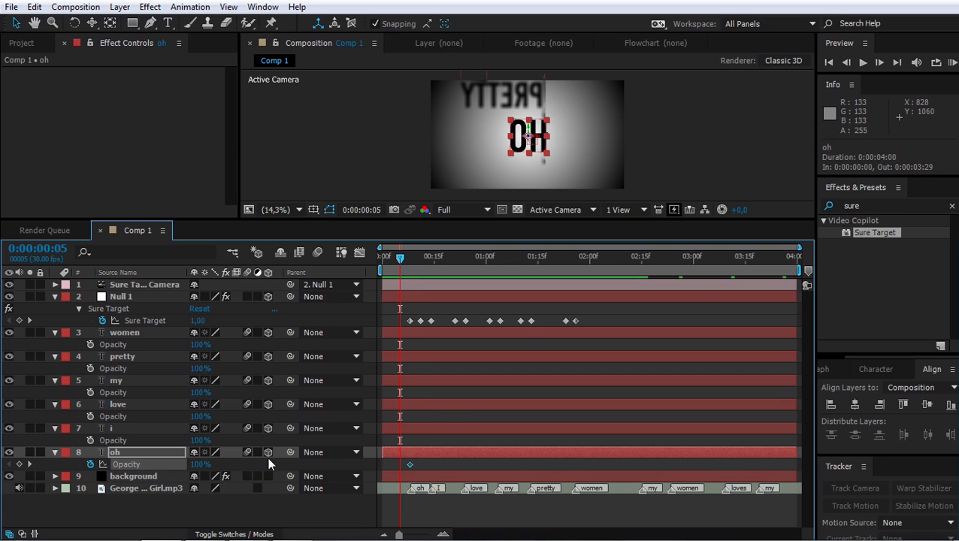
left_click(196, 466)
type("0")
key("Return")
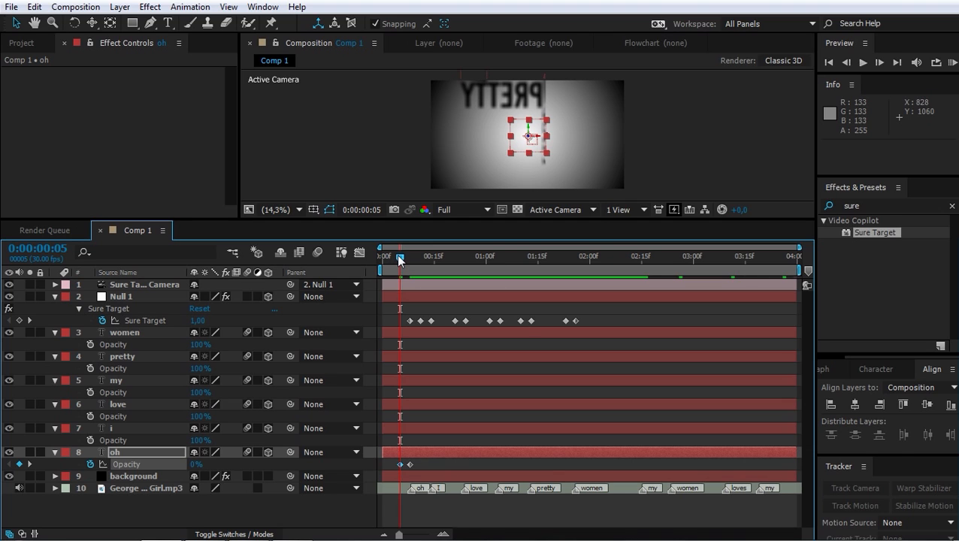
Keyframe the "i" layer's opacity at 100% on frame 14 and 0% on frame 11
left_click_drag(399, 261, 418, 284)
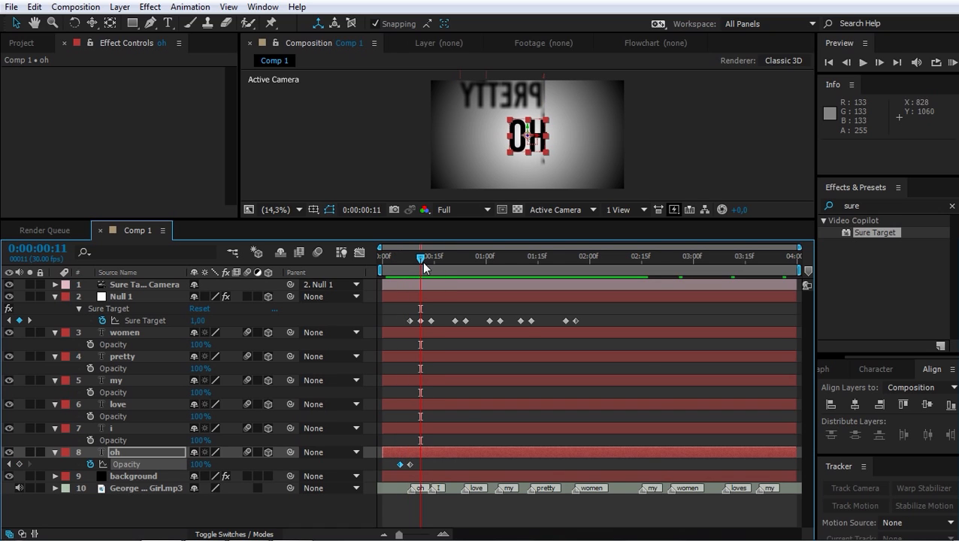
left_click(432, 428)
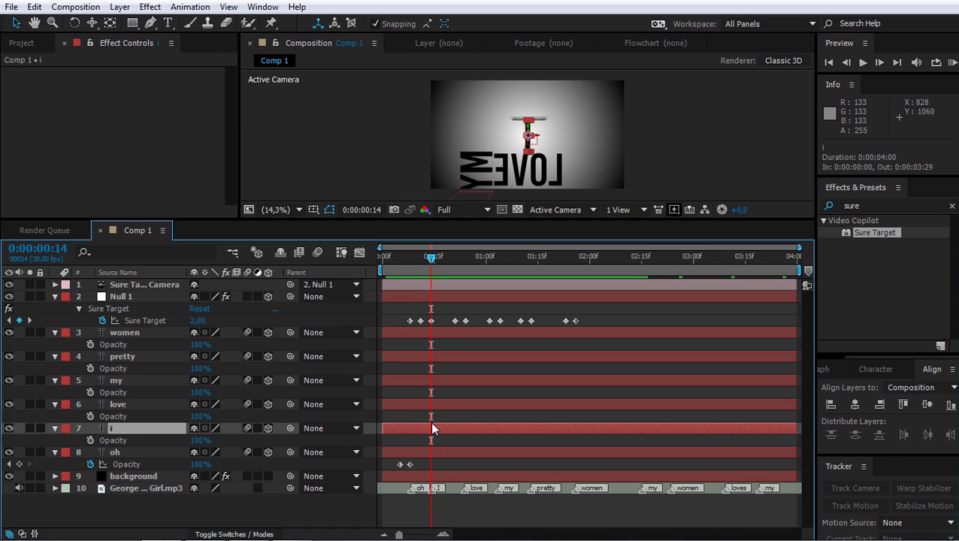
left_click(90, 440)
key("Page_Up")
key("Page_Up")
key("Page_Up")
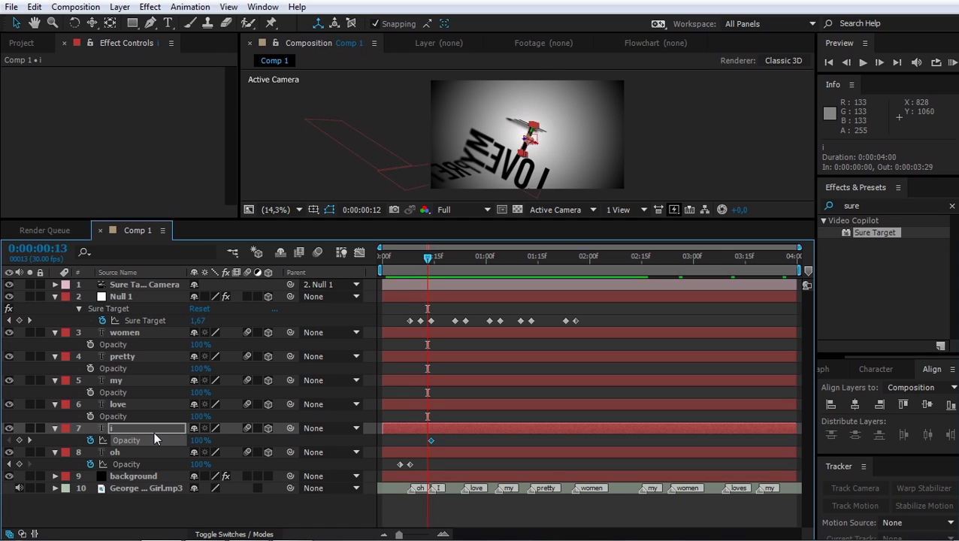
type("0")
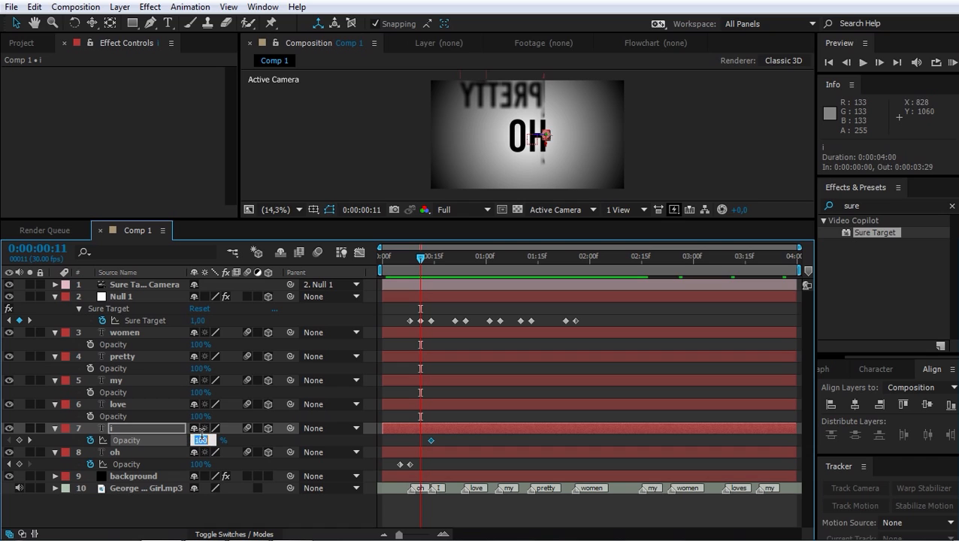
key("Return")
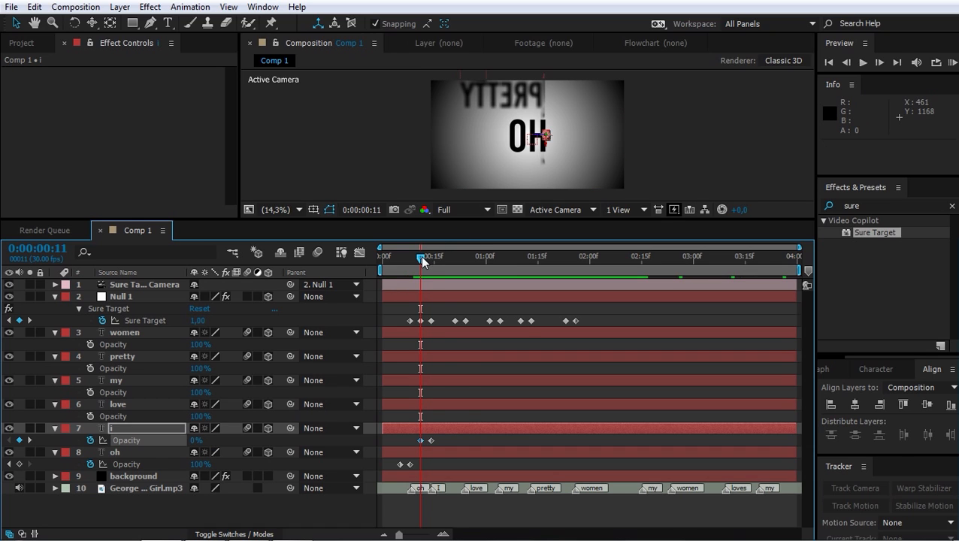
Keyframe the "love" layer's opacity at 100% on frame 24 and 0% on frame 21
left_click_drag(423, 258, 462, 260)
left_click(462, 401)
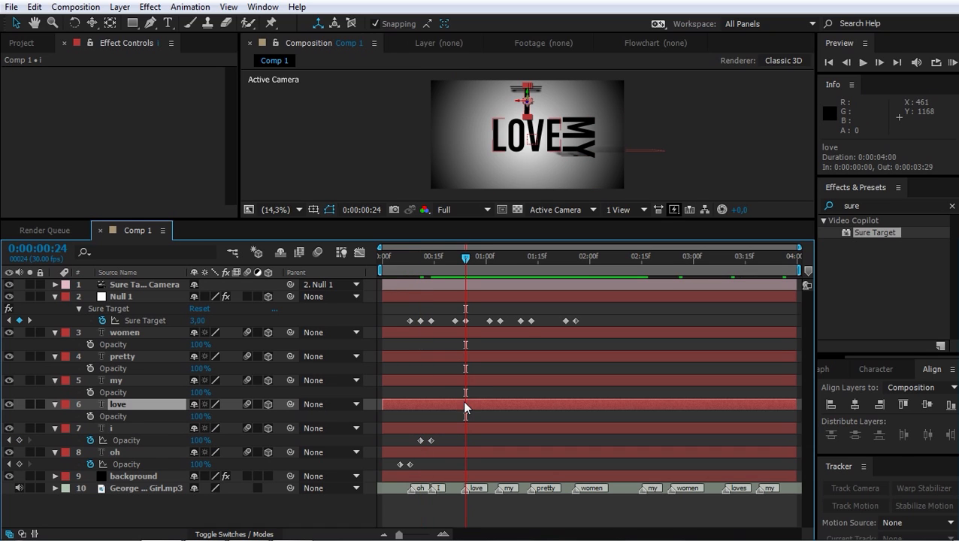
left_click(90, 415)
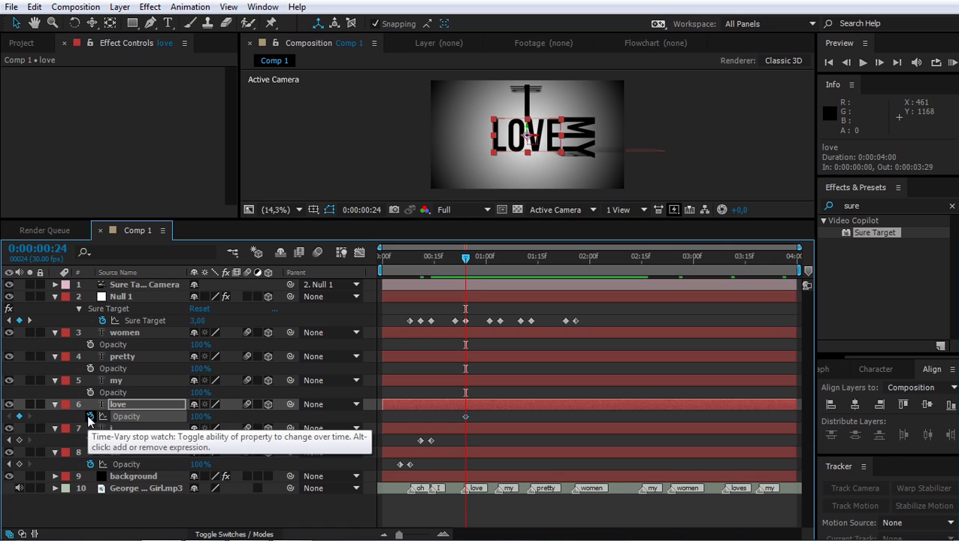
key("Page_Up")
key("Page_Up")
key("Page_Up")
left_click(199, 415)
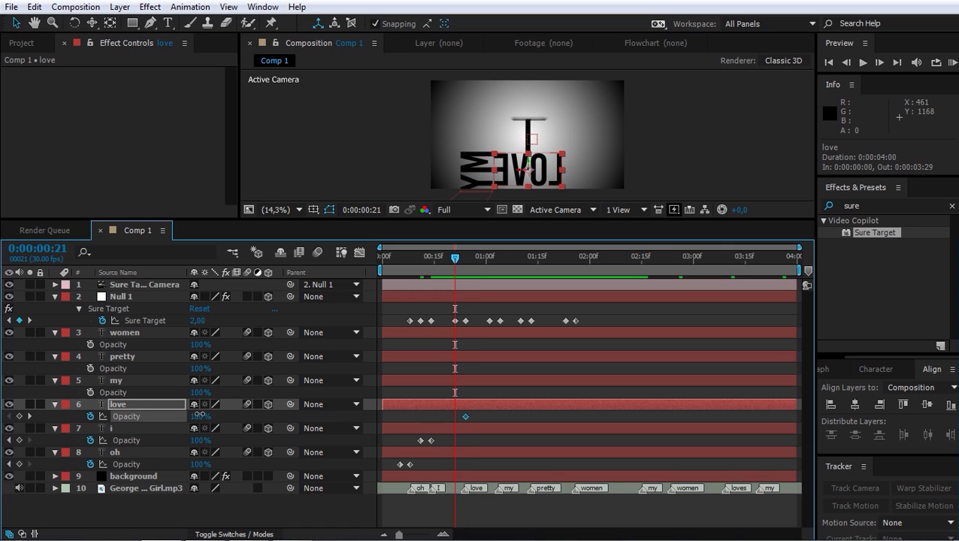
type("0")
key("Return")
Keyframe the "my" layer's opacity at 100% on 0:00:01:04 and 0% three frames earlier
key("Page_Down")
key("Page_Down")
key("Page_Down")
left_click(502, 260)
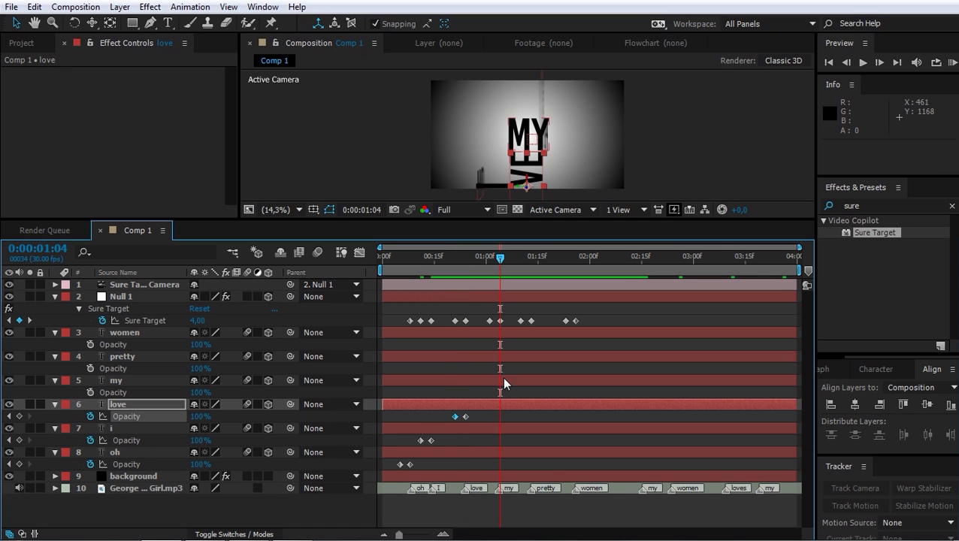
left_click(500, 380)
left_click(91, 391)
key("Page_Up")
key("Page_Up")
key("Page_Up")
left_click(197, 391)
type("0")
key("Return")
Keyframe the "pretty" layer's opacity at 0% on 0:00:01:10 and 100% three frames after it
left_click(528, 259)
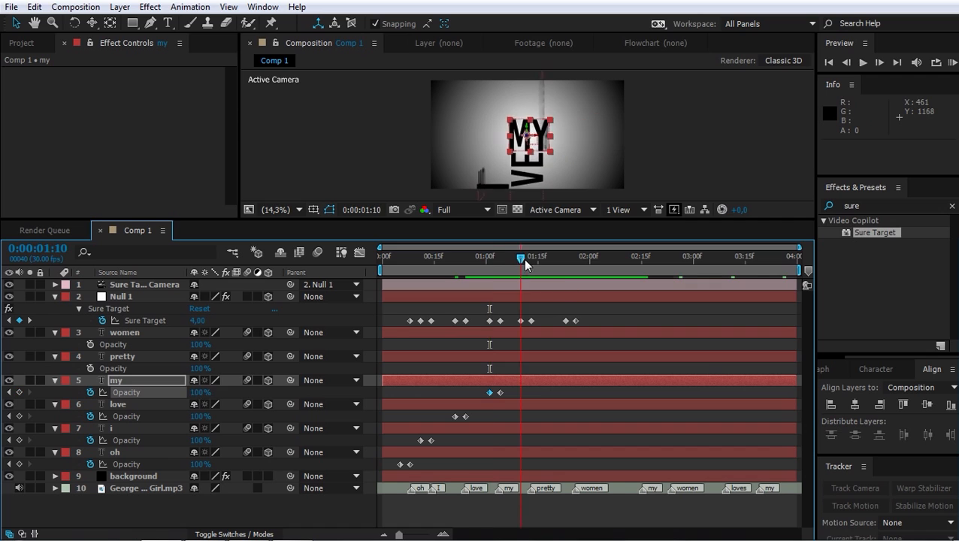
left_click(527, 357)
left_click(90, 368)
key("Page_Up")
key("Page_Up")
key("Page_Up")
left_click(197, 368)
type("0")
key("Return")
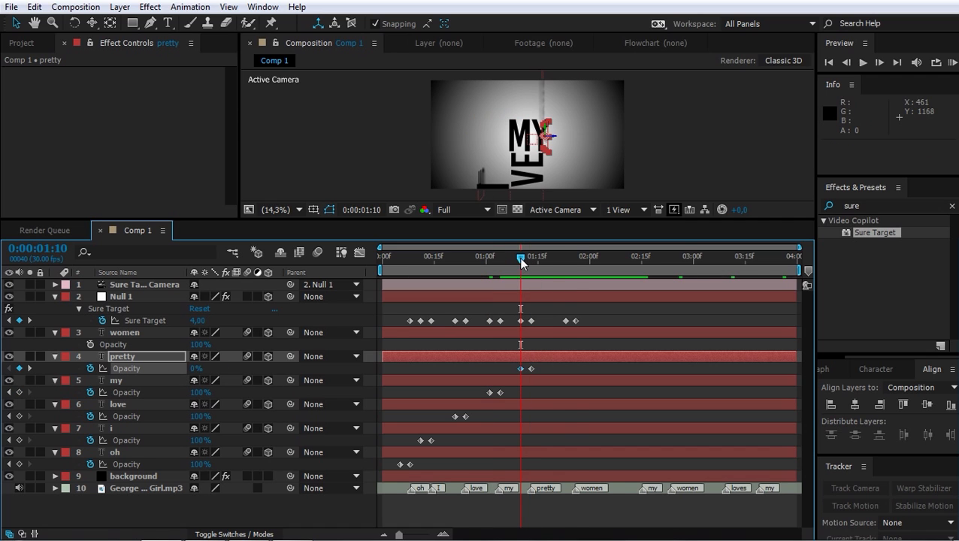
Keyframe the "women" layer's opacity at 0% on 0:00:01:23 and 100% three frames after it
left_click(576, 259)
left_click(571, 332)
left_click(90, 344)
key("Page_Up")
key("Page_Up")
key("Page_Up")
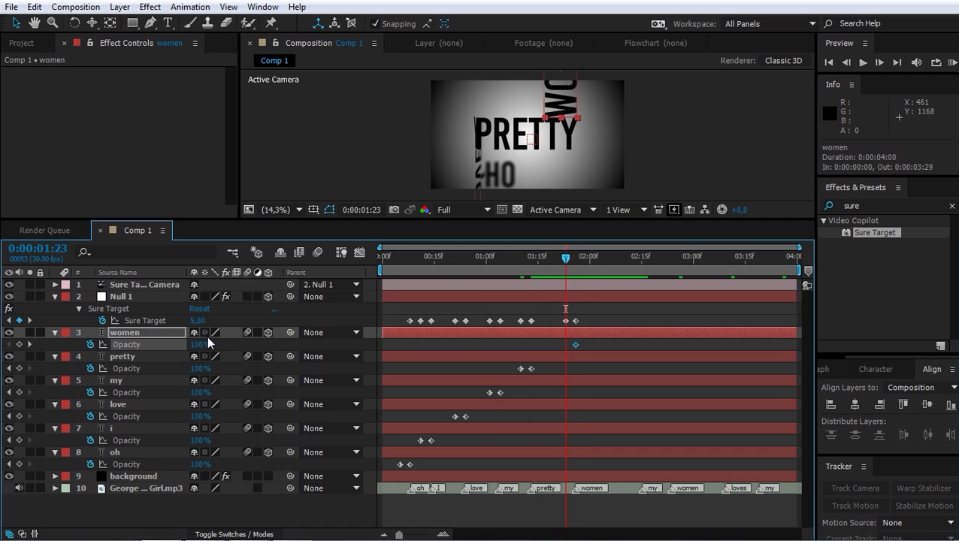
left_click(197, 344)
type("0")
key("Return")
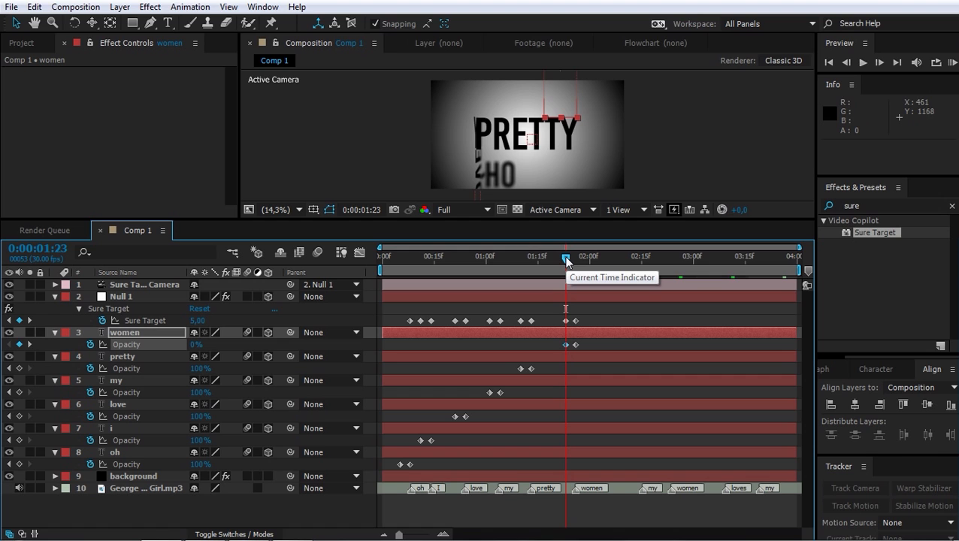
Set the current time to frame 11, enlarge the composition view and play a preview of the word fades
left_click_drag(566, 260, 420, 260)
left_click_drag(478, 221, 478, 371)
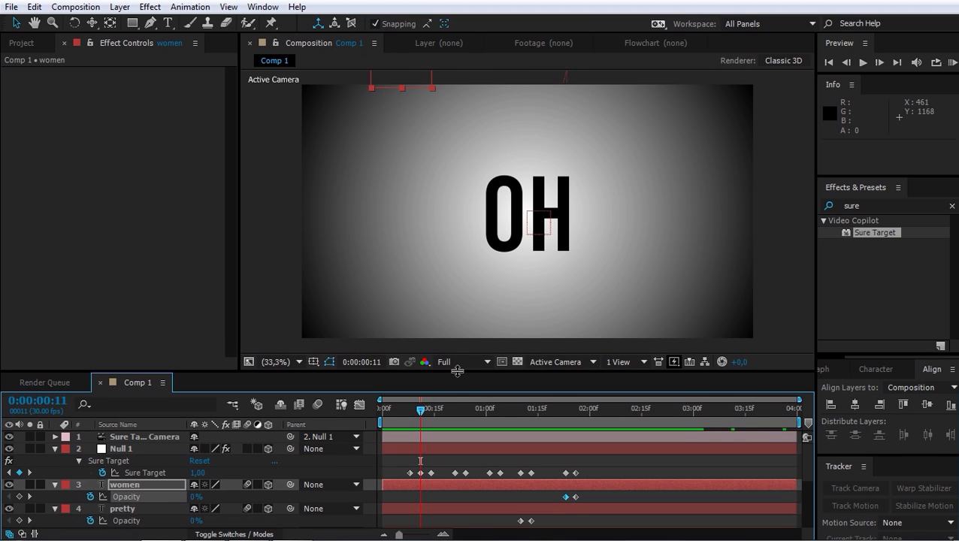
key("KP_0")
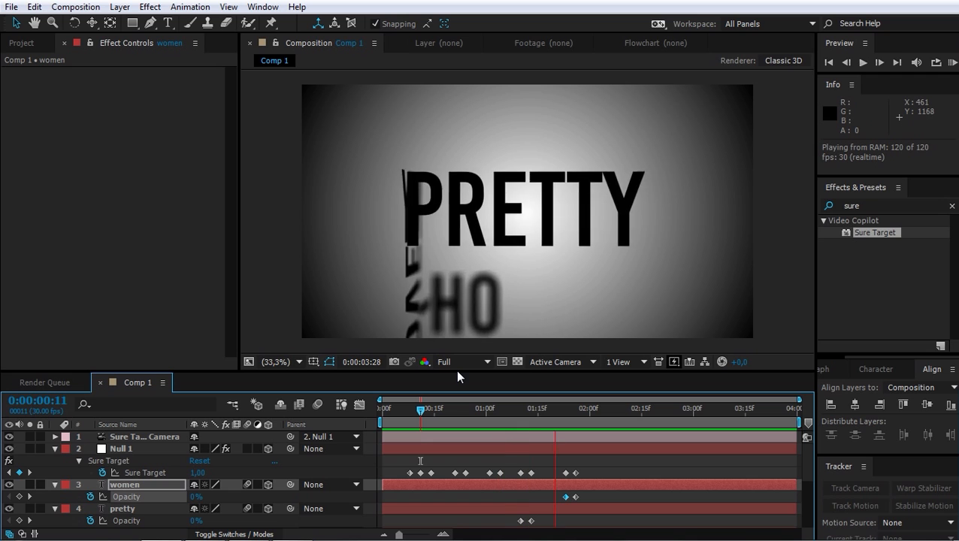
key("KP_0")
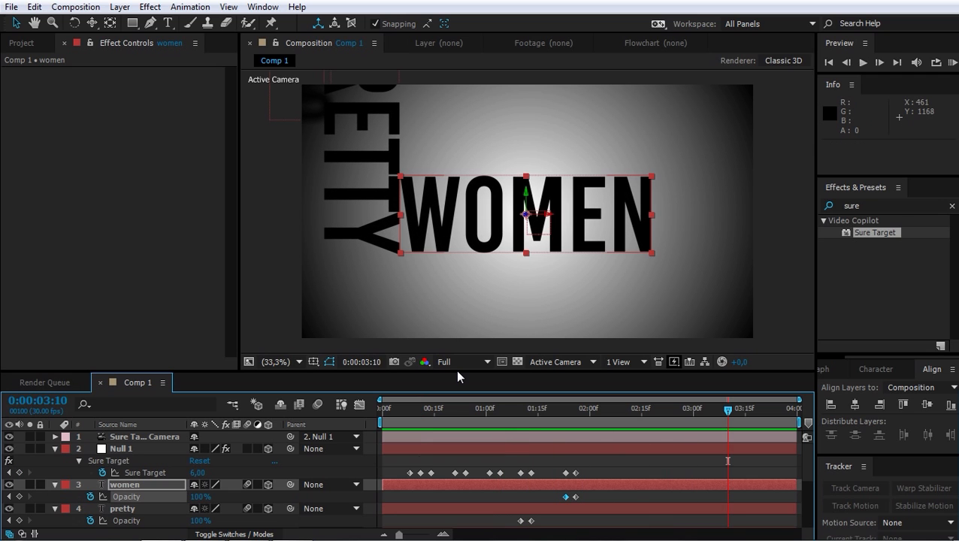
Enlarge the timeline area and scrub from frame 15 to 0:00:01:27 to review how each word fades in
left_click_drag(455, 369, 455, 268)
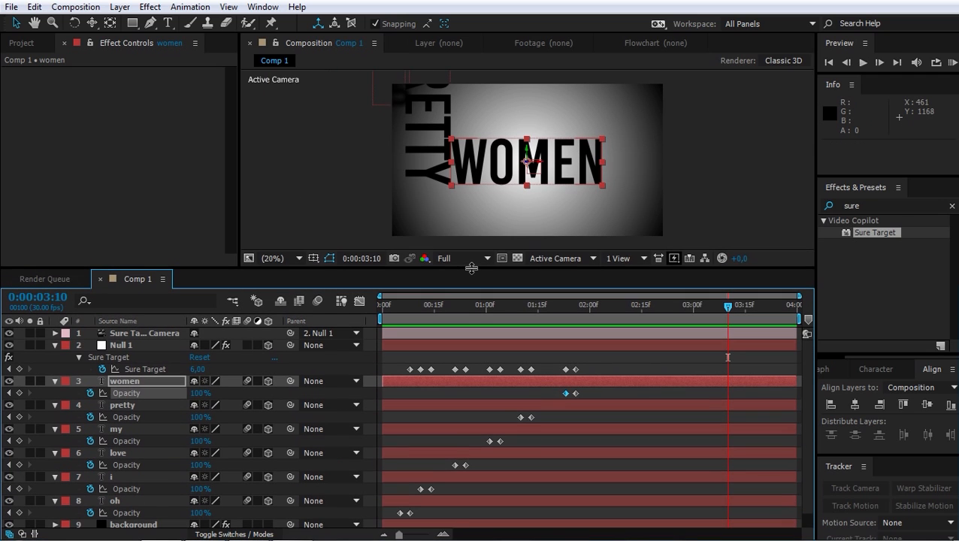
left_click(428, 307)
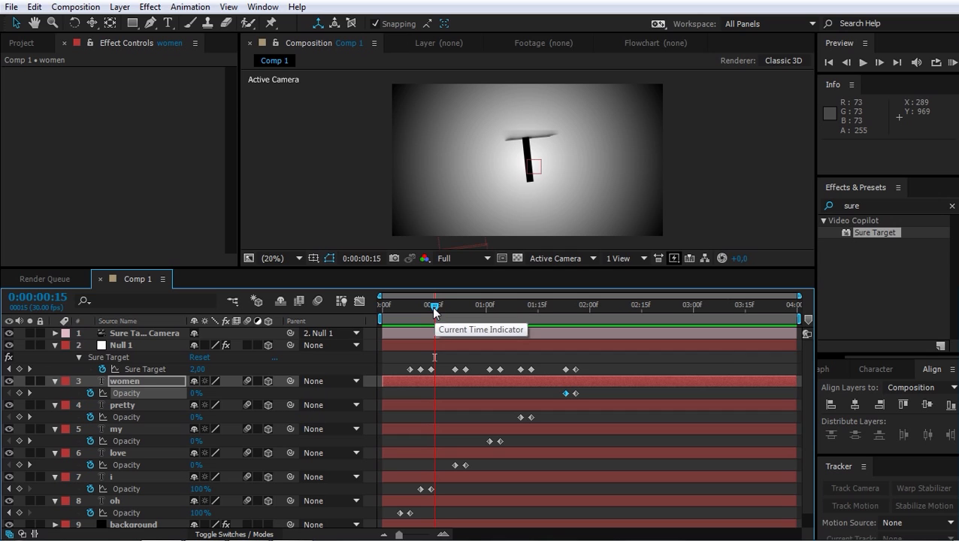
left_click_drag(430, 308, 579, 314)
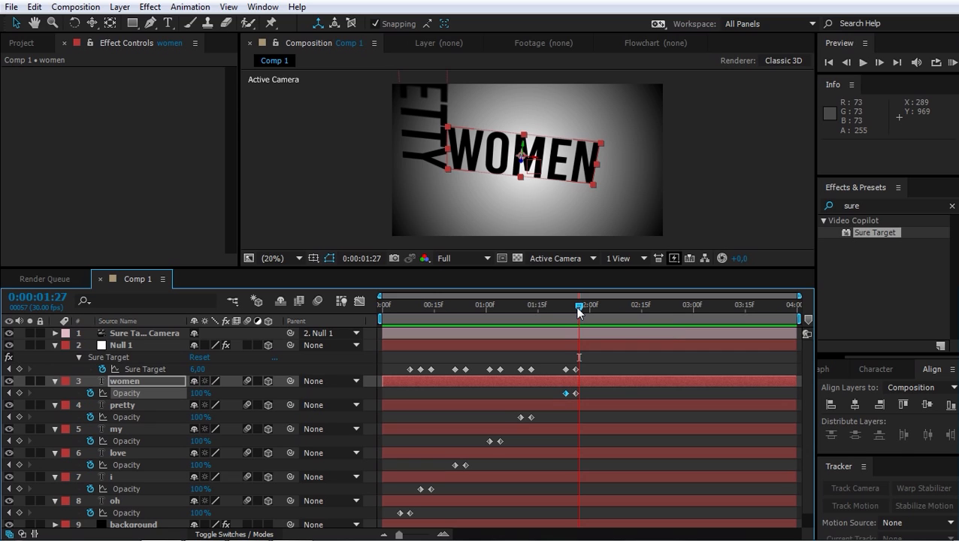
Select all layers of the composition
key("ctrl+a")
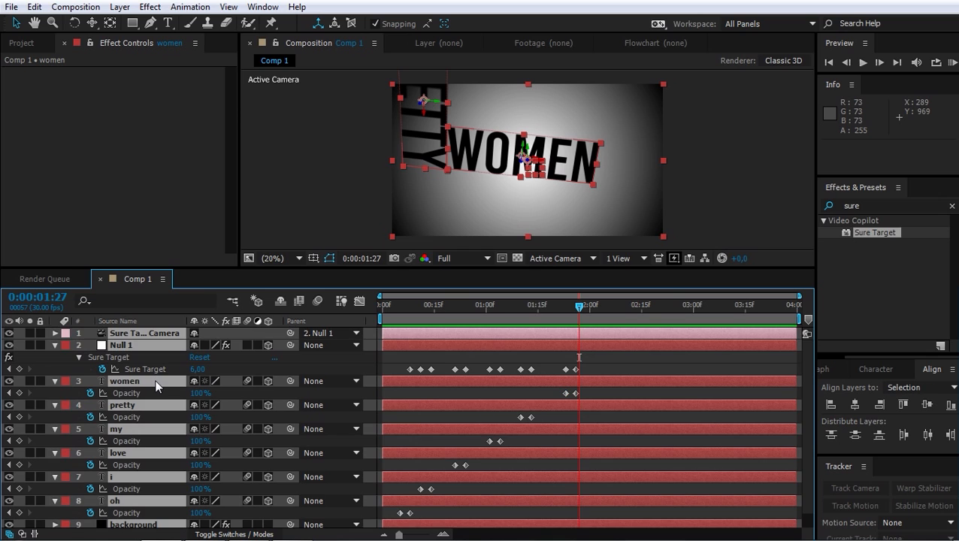
left_click(52, 379)
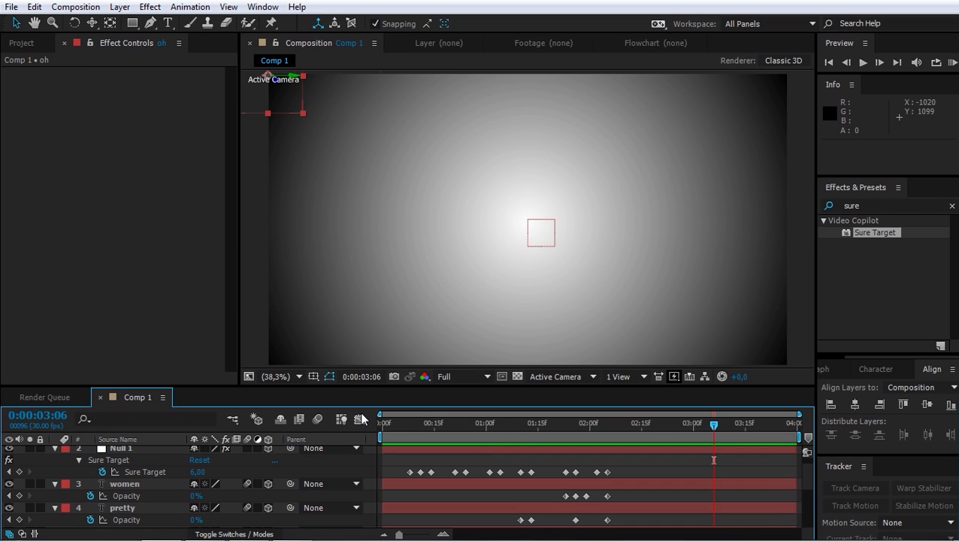